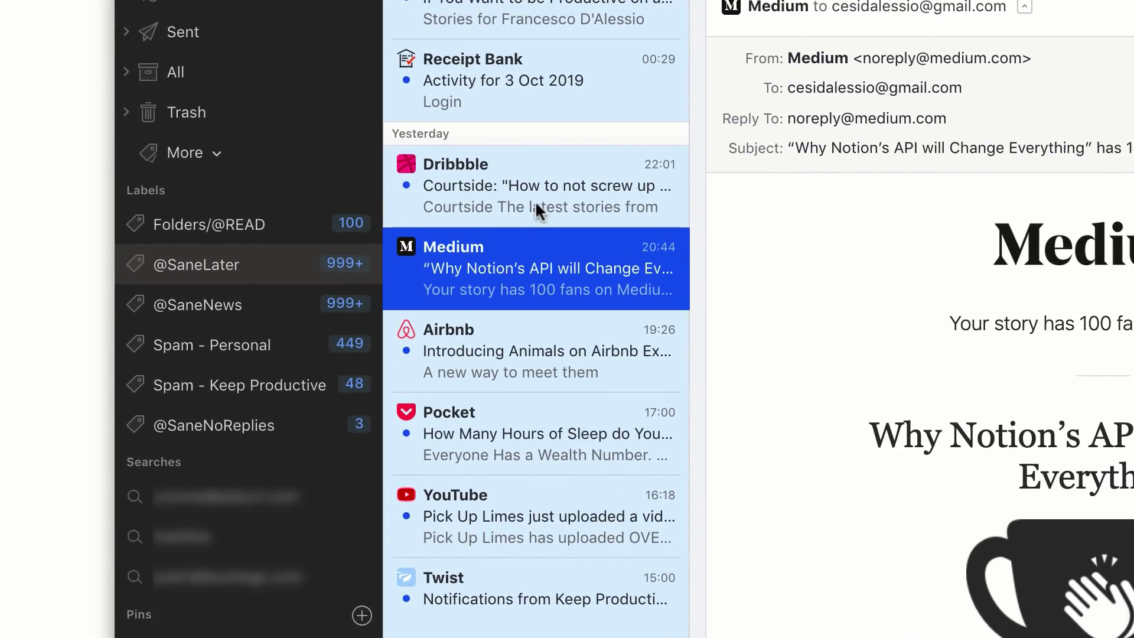
Open the Dribbble Courtside newsletter email in Missive.
{"action": "left_click", "coordinate": [536, 198]}
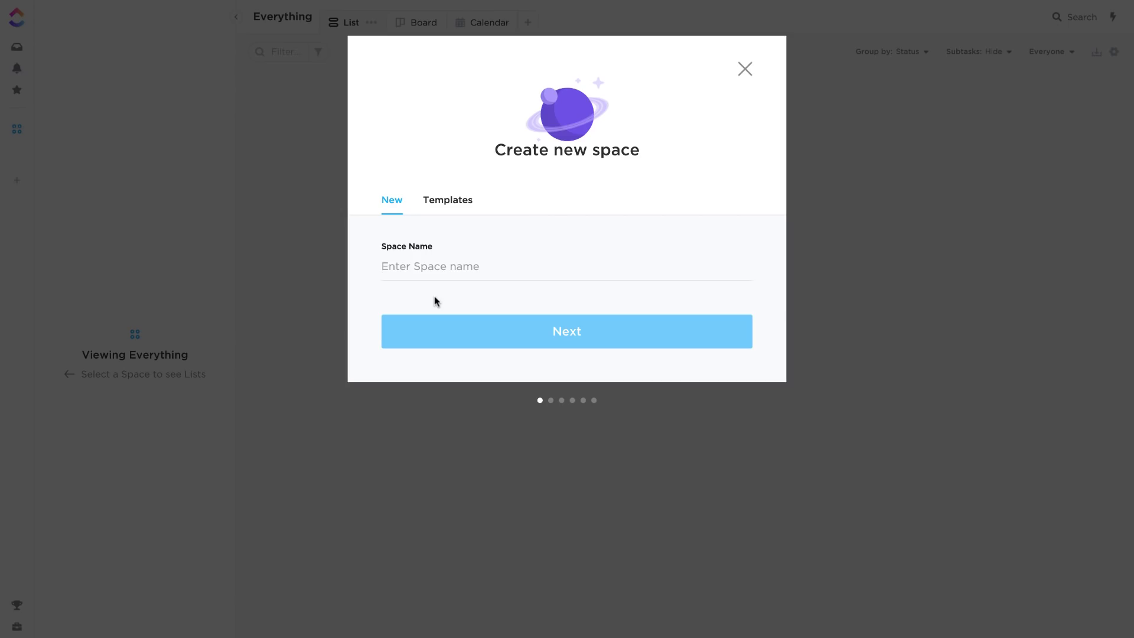
Name the new space 'YouTube Videos', glancing at the Templates tab before returning to New.
{"action": "type", "text": "YouTube Videos"}
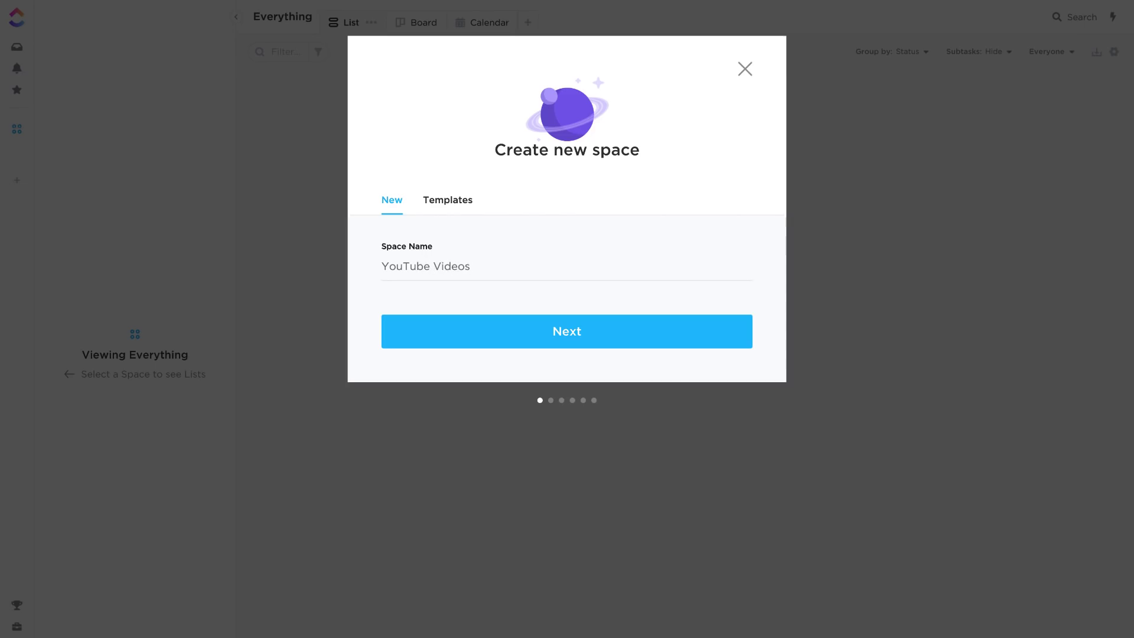
{"action": "left_click", "coordinate": [442, 204]}
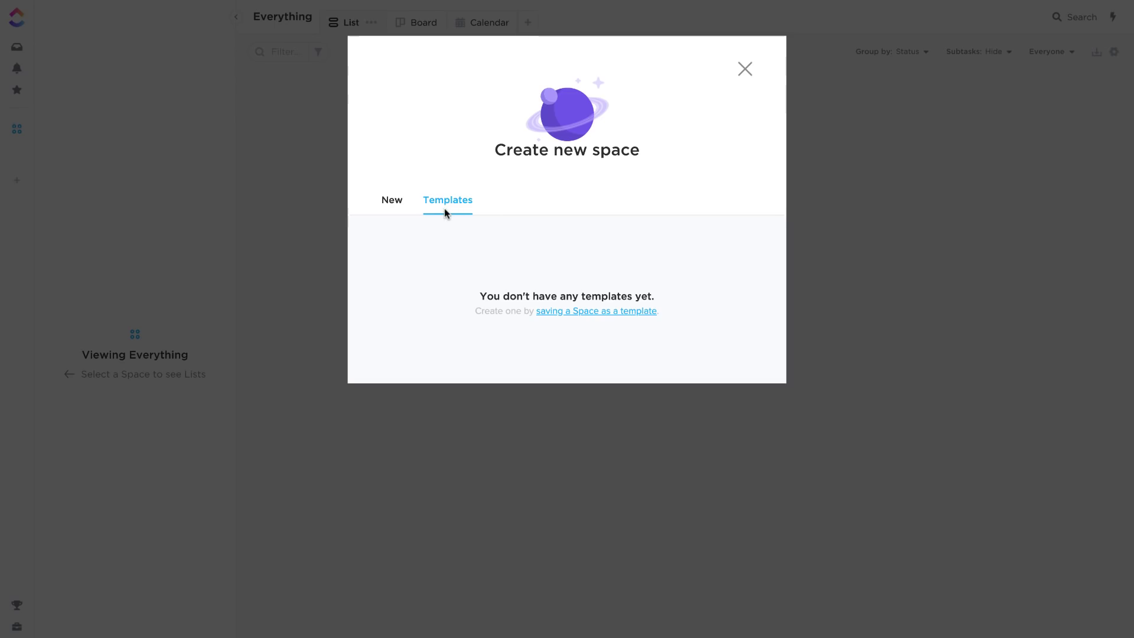
{"action": "left_click", "coordinate": [396, 203]}
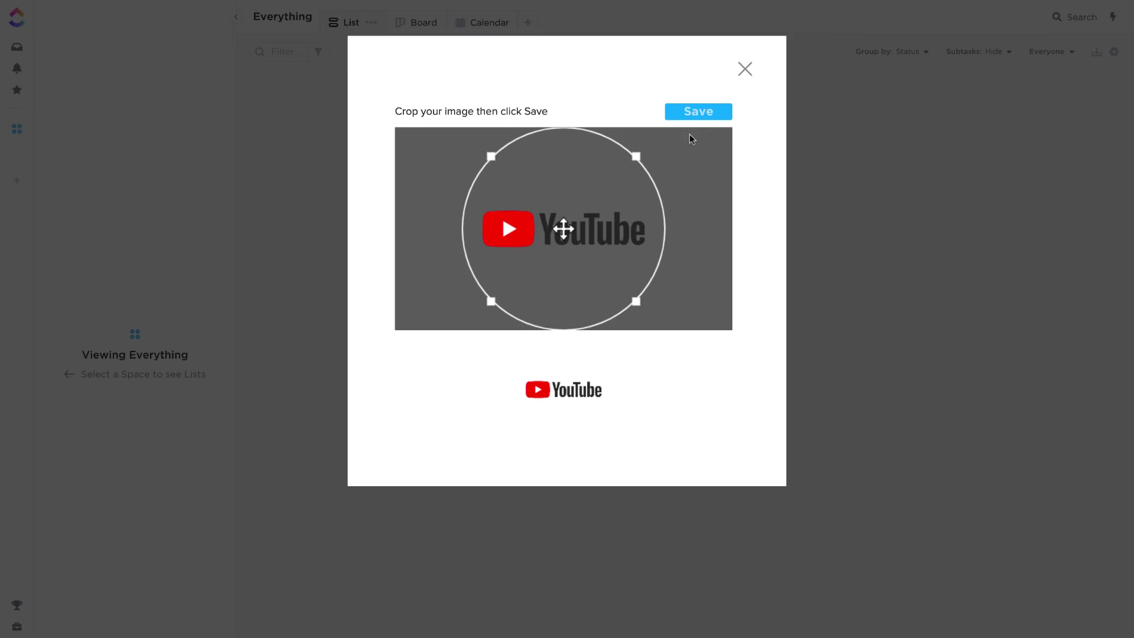
Save the cropped YouTube image, then try the coffee cup icon and letter Y avatars.
{"action": "left_click", "coordinate": [693, 115]}
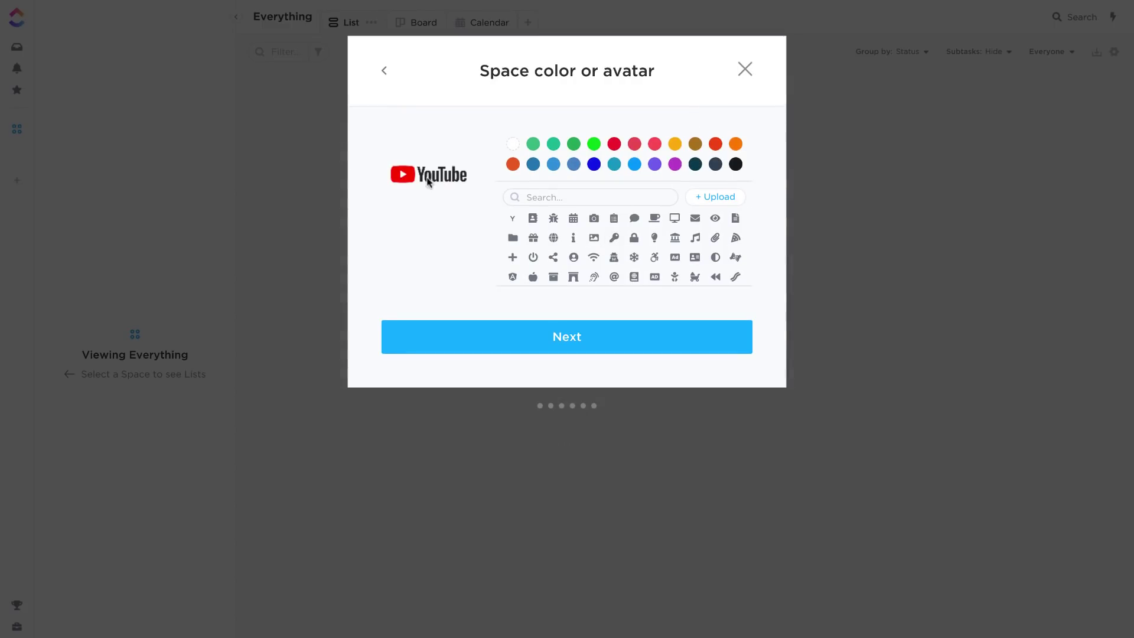
{"action": "left_click", "coordinate": [652, 219]}
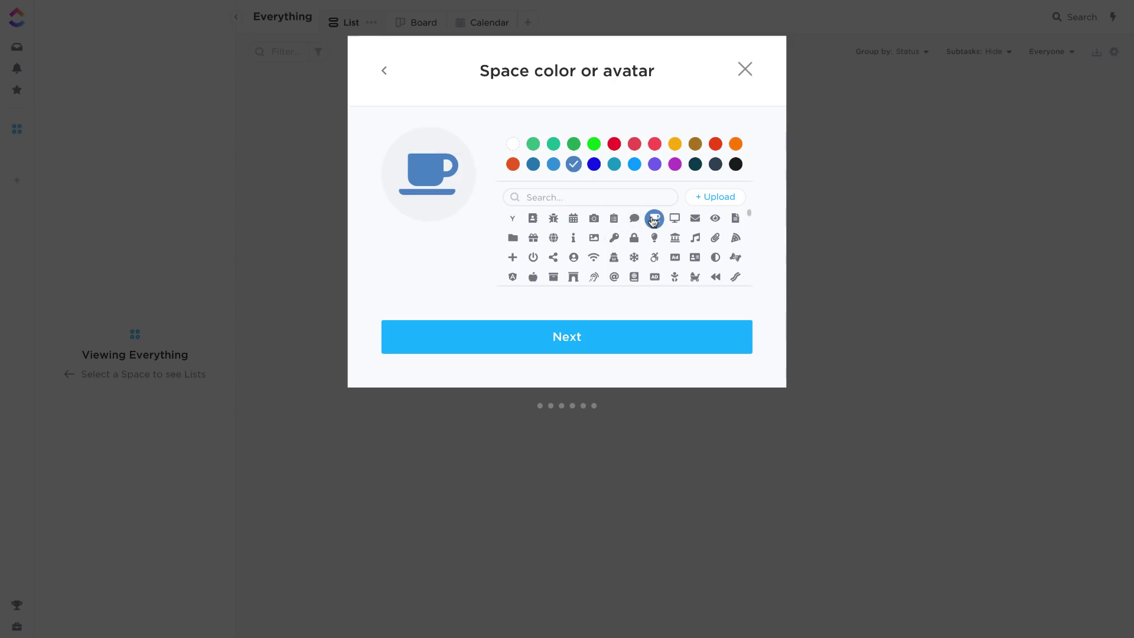
{"action": "left_click", "coordinate": [513, 220]}
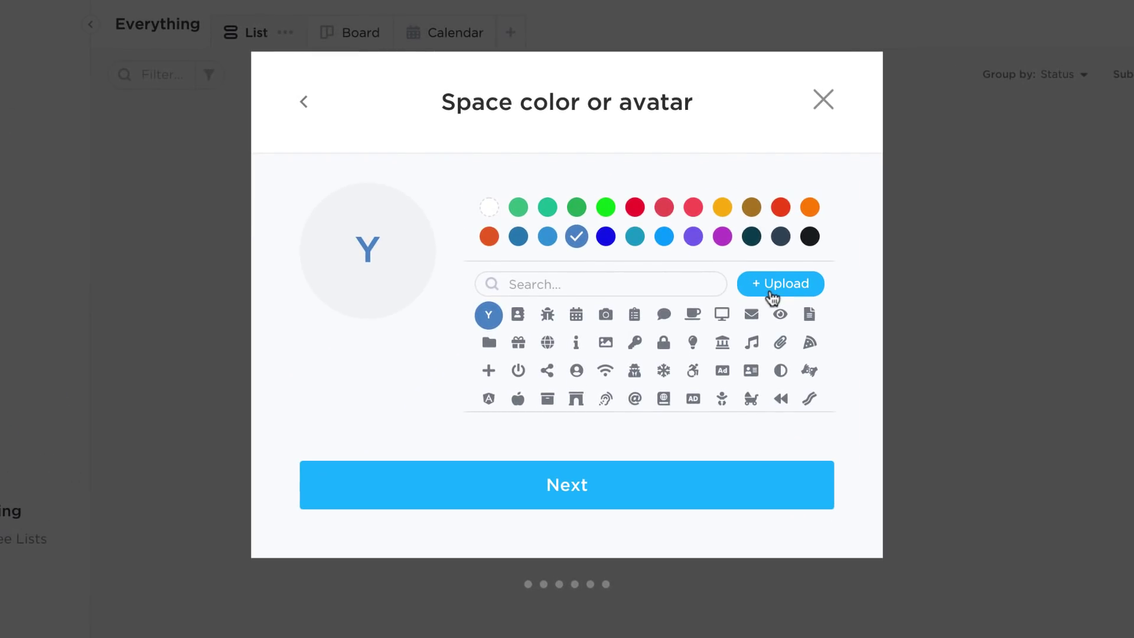
Upload the YouTube logo found by searching 'youtube' and save it cropped as the avatar.
{"action": "left_click", "coordinate": [775, 286]}
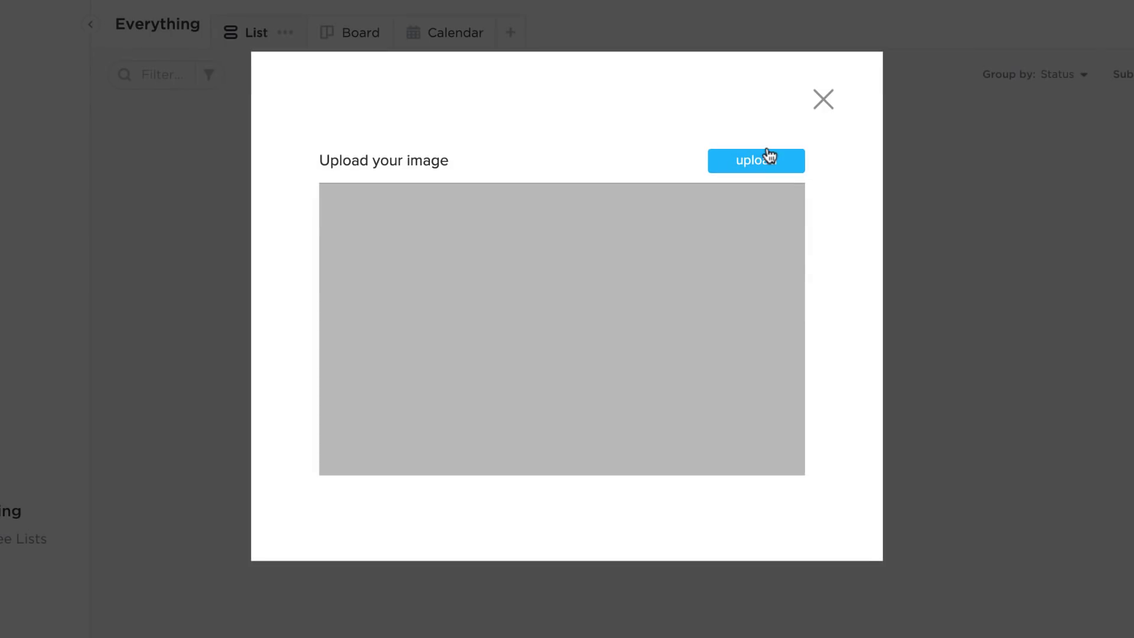
{"action": "left_click", "coordinate": [751, 154]}
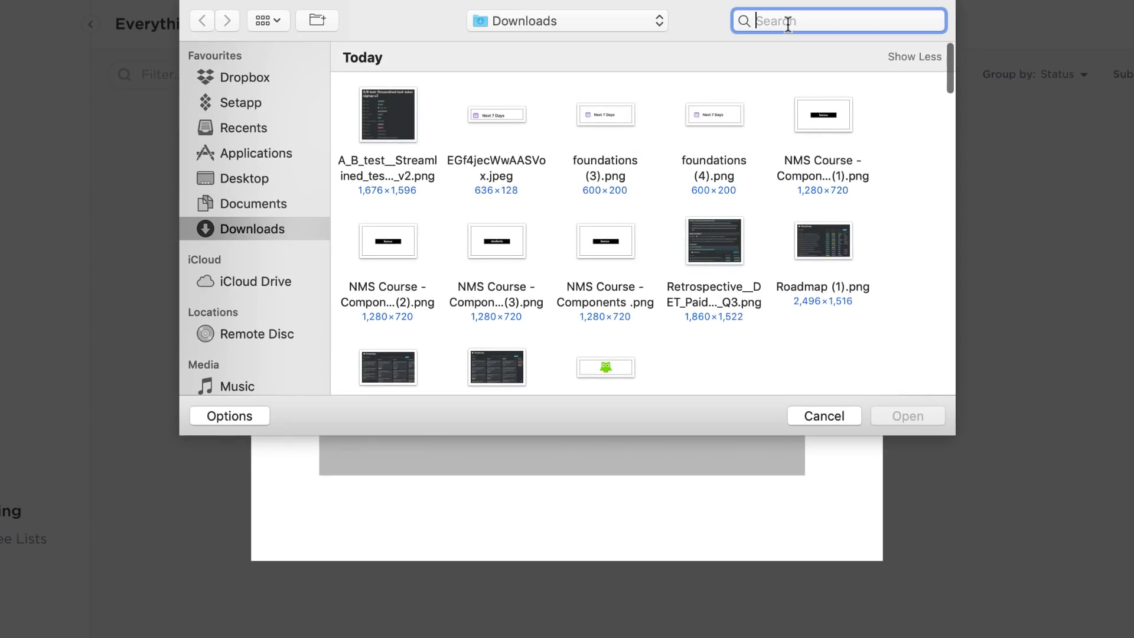
{"action": "type", "text": "youtube"}
{"action": "key", "text": "Return"}
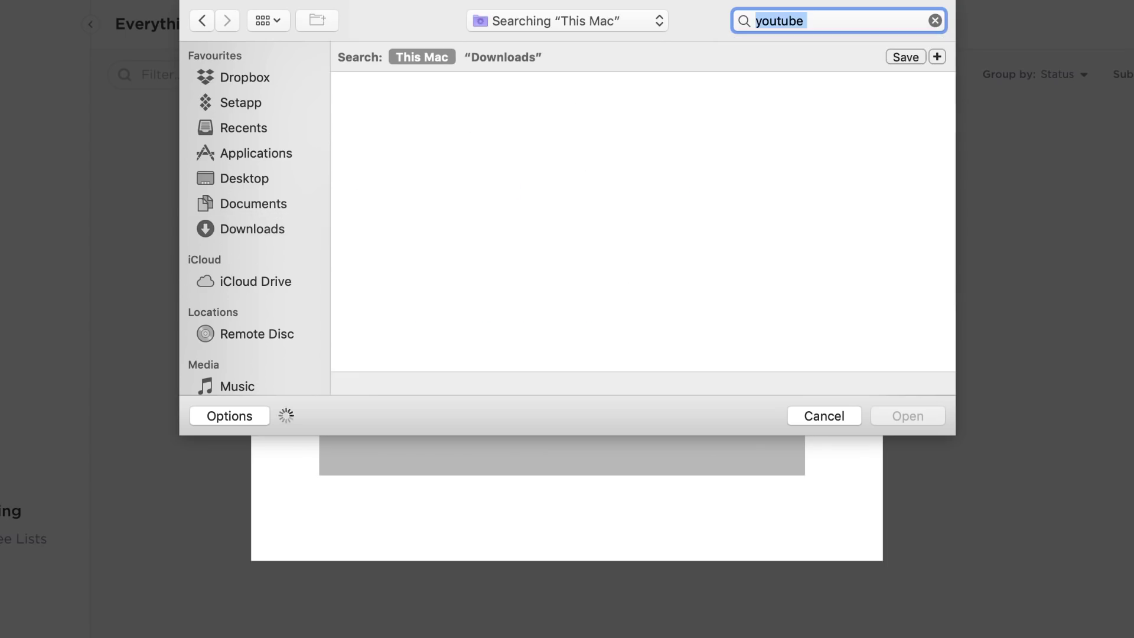
{"action": "scroll", "coordinate": [626, 189], "scroll_direction": "down", "scroll_amount": 15}
{"action": "scroll", "coordinate": [627, 253], "scroll_direction": "up", "scroll_amount": 3}
{"action": "scroll", "coordinate": [627, 254], "scroll_direction": "up", "scroll_amount": 10}
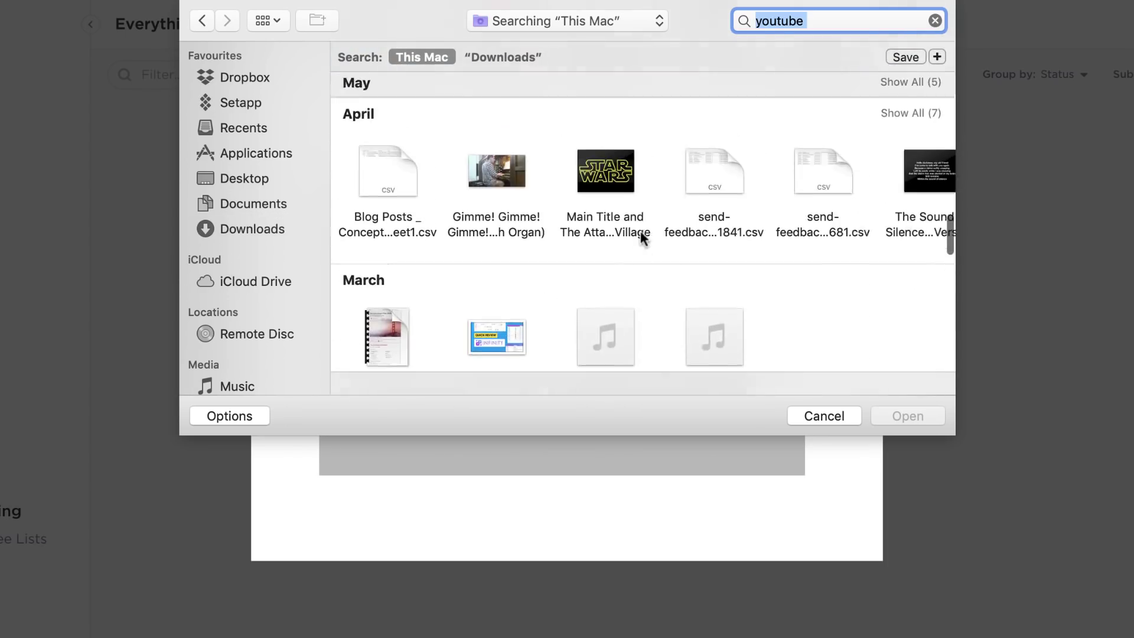
{"action": "left_click", "coordinate": [907, 127]}
{"action": "scroll", "coordinate": [905, 126], "scroll_direction": "up", "scroll_amount": 5}
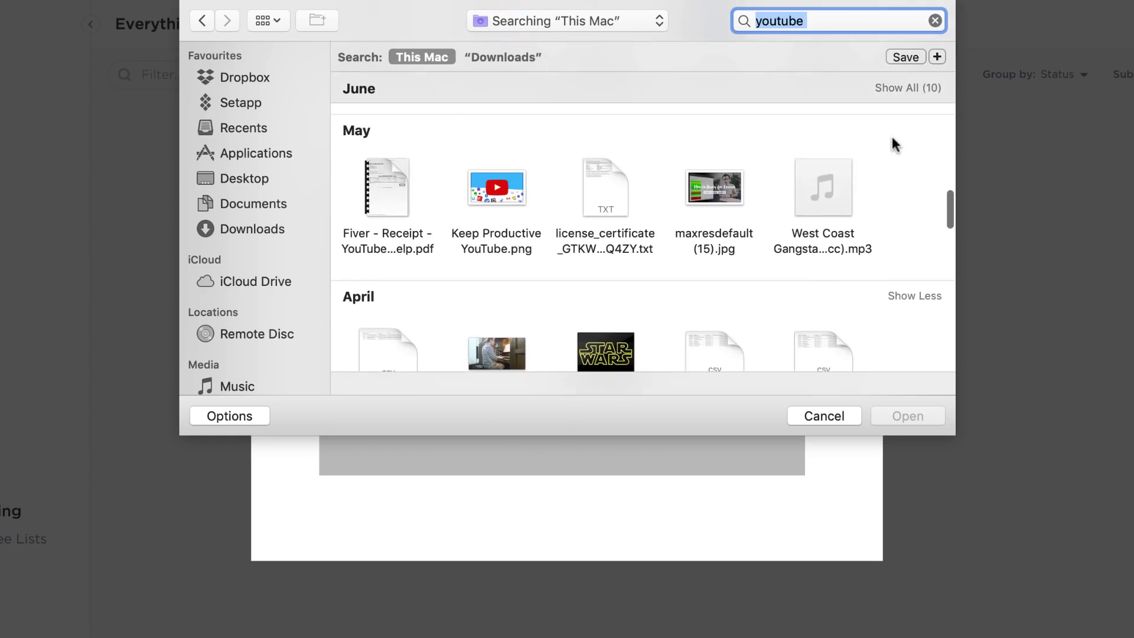
{"action": "scroll", "coordinate": [894, 148], "scroll_direction": "up", "scroll_amount": 5}
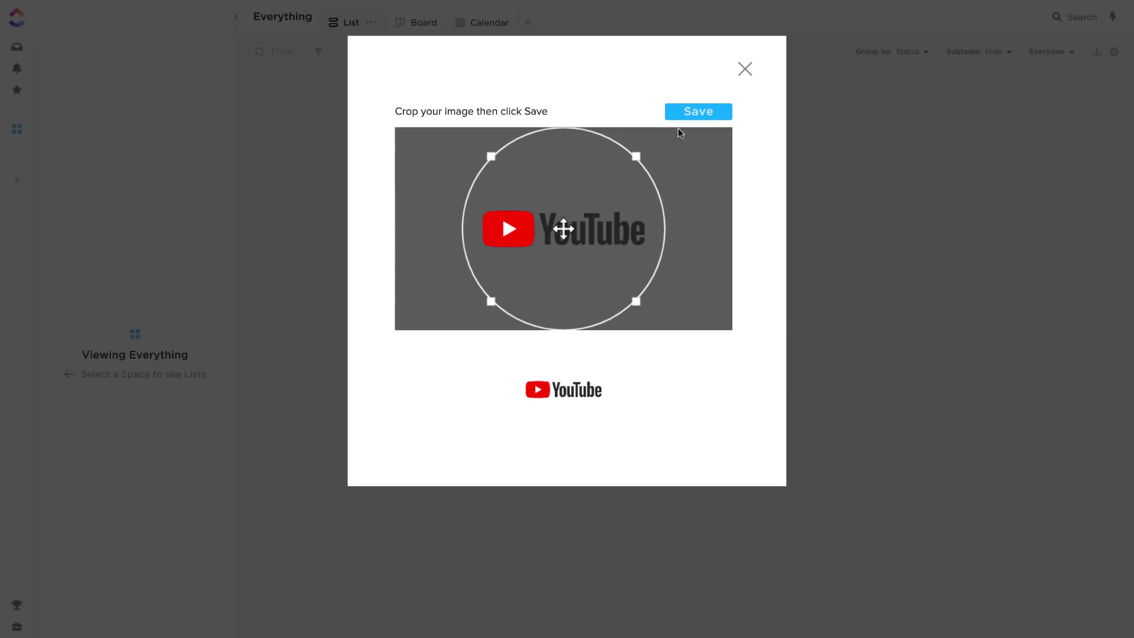
{"action": "left_click", "coordinate": [697, 111]}
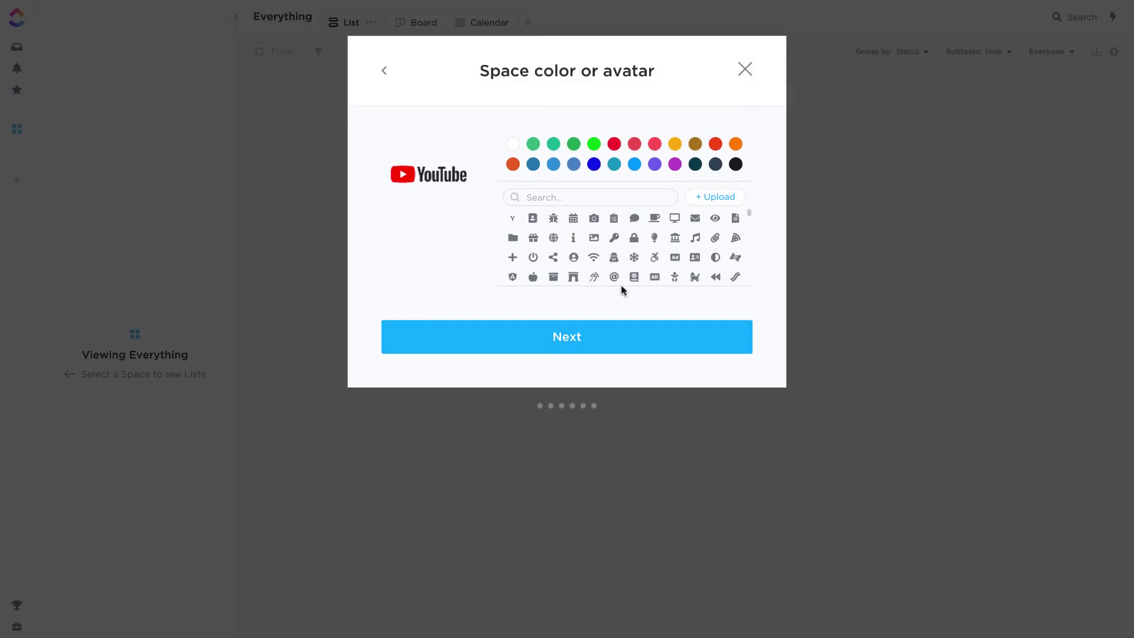
Set the space to Private without adding anyone, after trying the whole-workspace option.
{"action": "left_click", "coordinate": [591, 337]}
{"action": "left_click", "coordinate": [663, 208]}
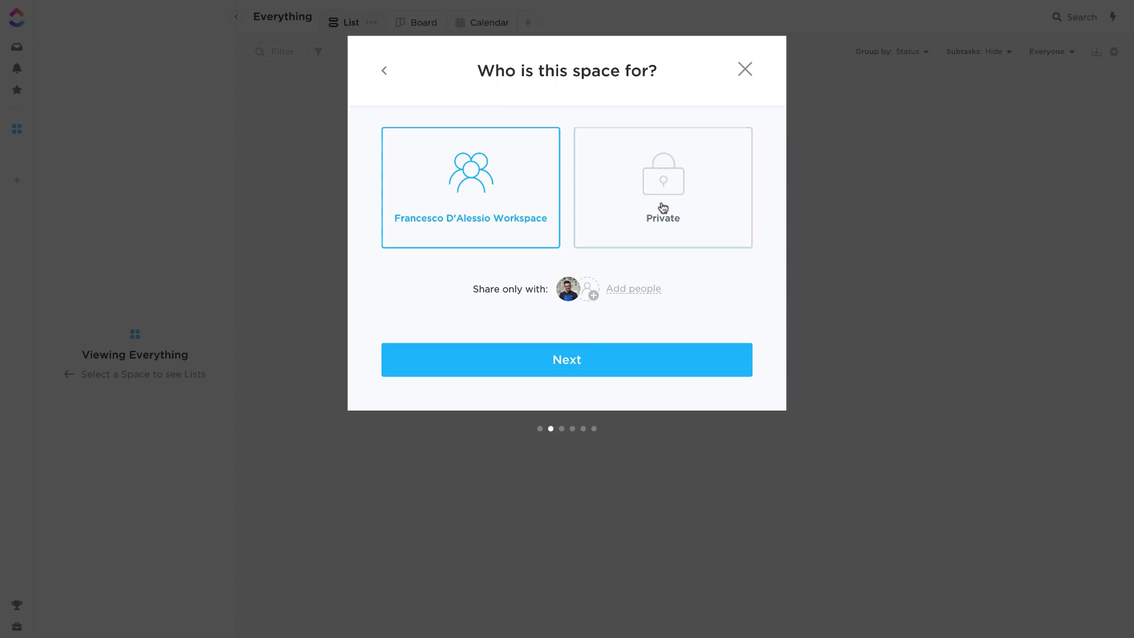
{"action": "left_click", "coordinate": [617, 291]}
{"action": "left_click", "coordinate": [699, 287]}
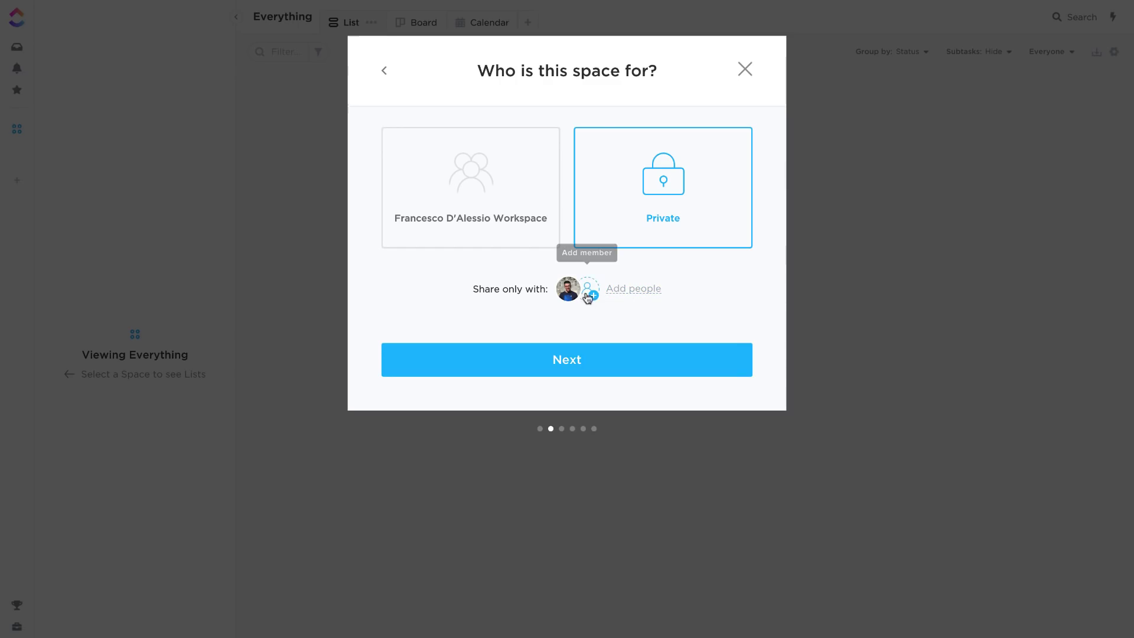
{"action": "left_click", "coordinate": [501, 197]}
{"action": "left_click", "coordinate": [624, 223]}
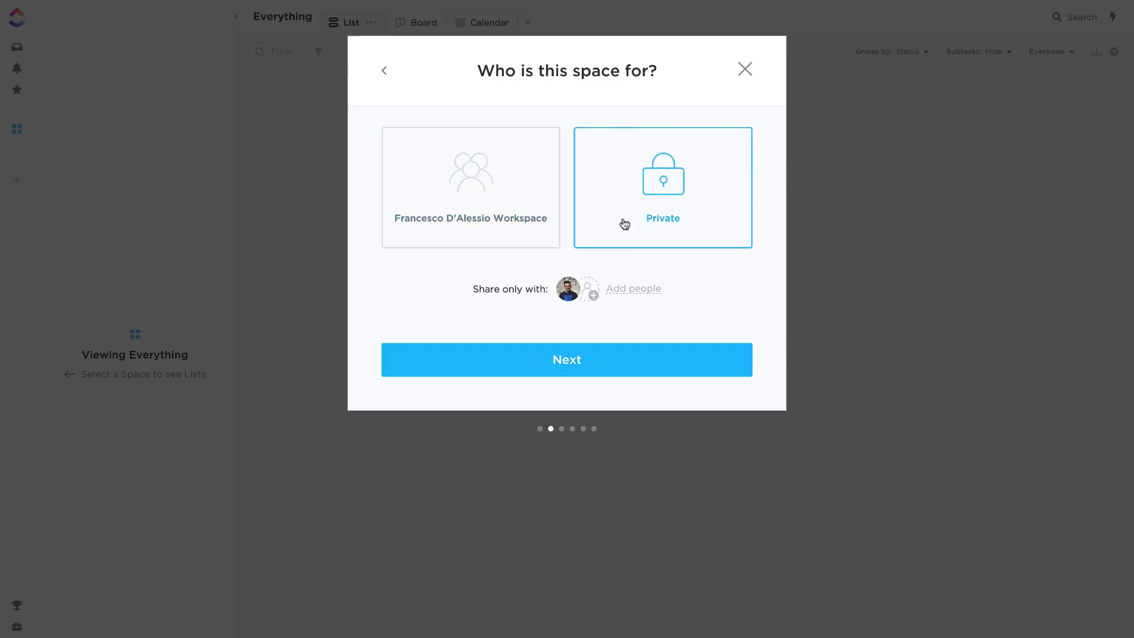
{"action": "left_click", "coordinate": [532, 230]}
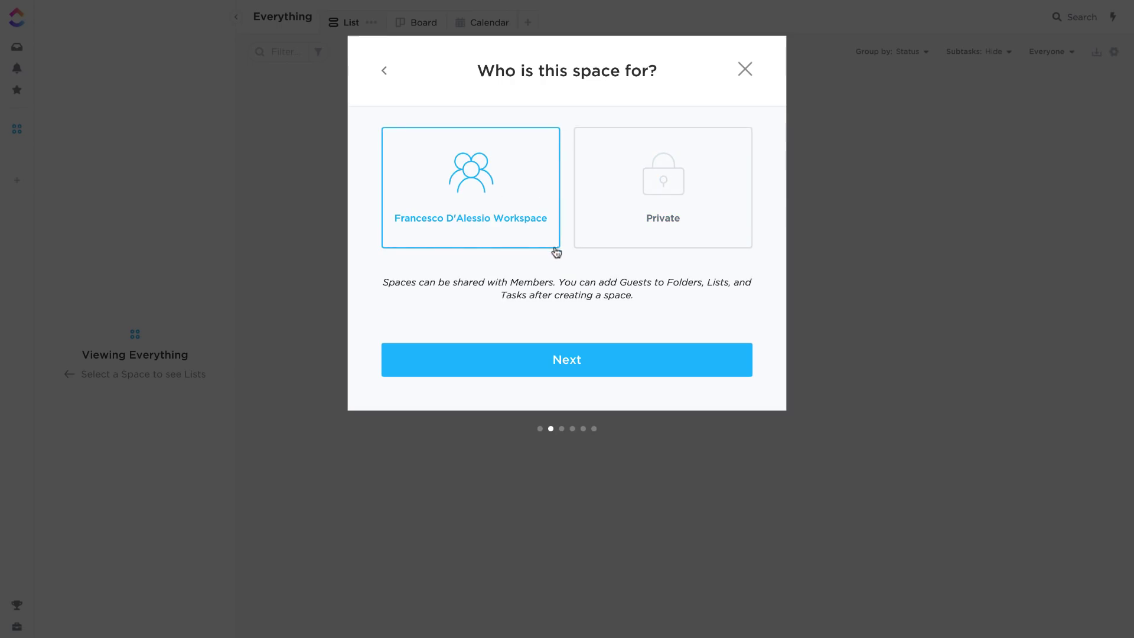
{"action": "left_click", "coordinate": [700, 207]}
{"action": "left_click", "coordinate": [614, 375]}
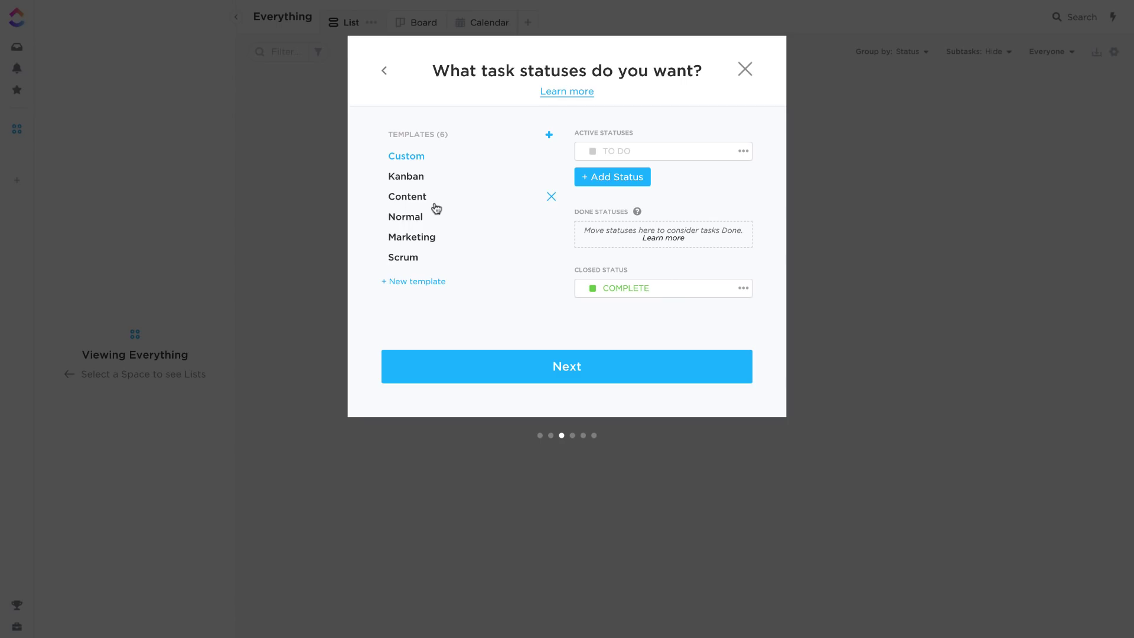
Apply the Content status template (OPEN, READY, WRITING, APPROVAL, REJECTED, PUBLISH, CLOSED) after previewing Scrum.
{"action": "left_click", "coordinate": [416, 258]}
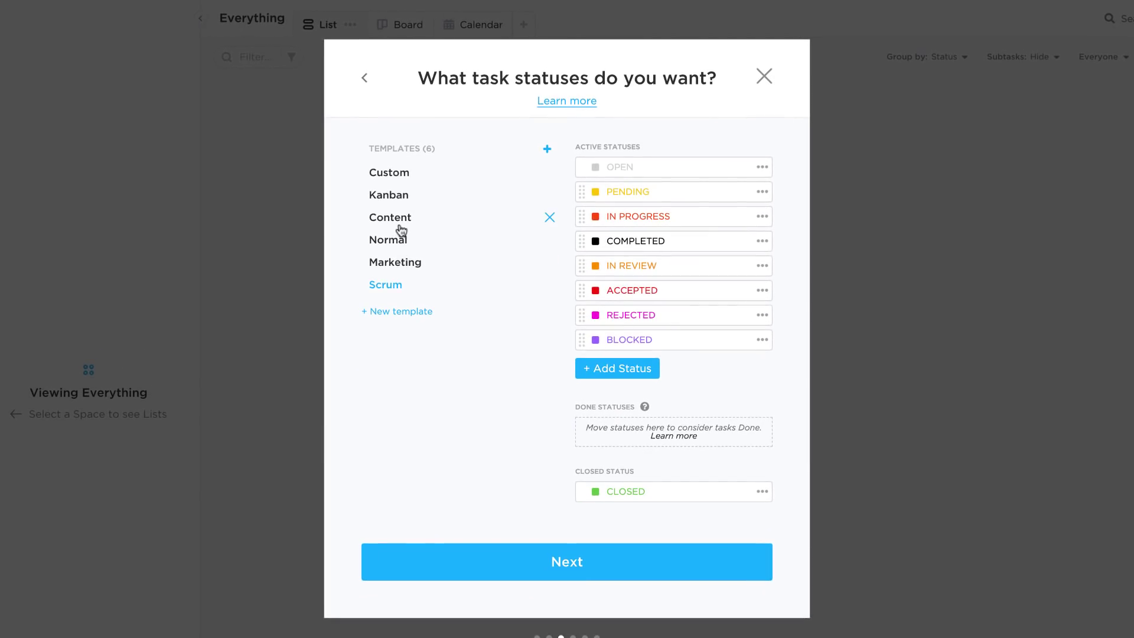
{"action": "left_click", "coordinate": [401, 223]}
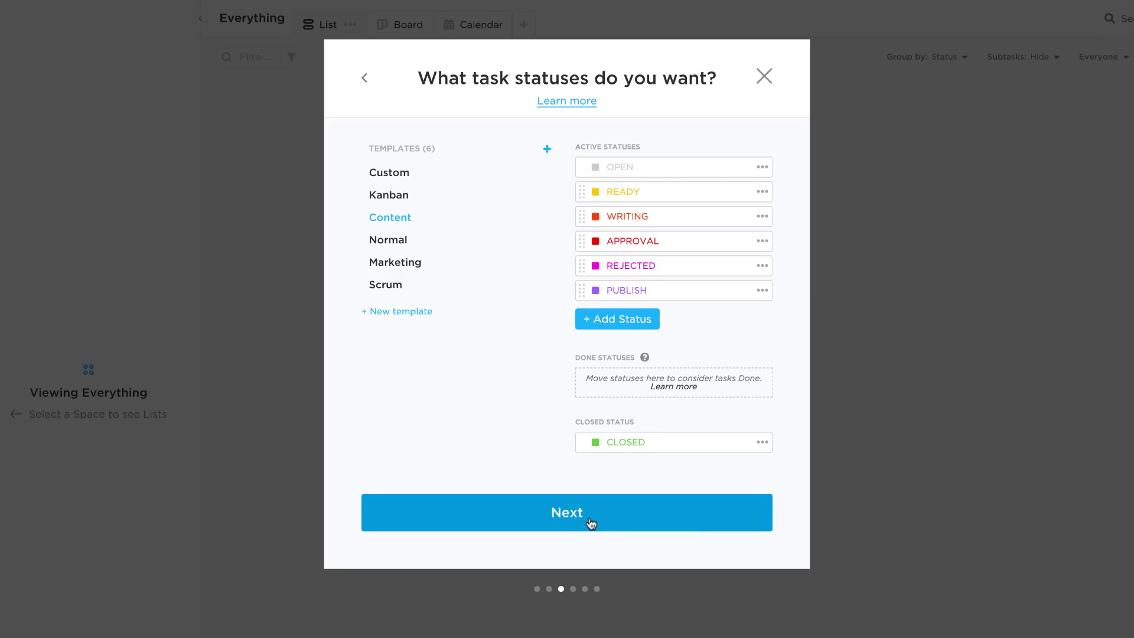
{"action": "left_click", "coordinate": [406, 315]}
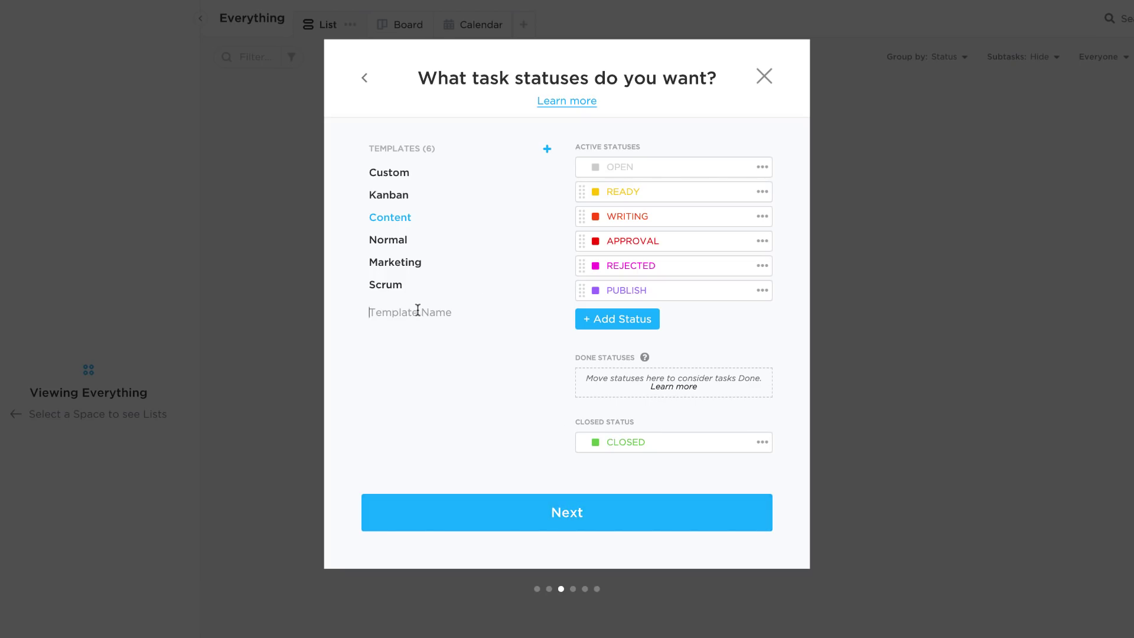
{"action": "mouse_move", "coordinate": [582, 191]}
{"action": "left_mouse_down"}
{"action": "mouse_move", "coordinate": [583, 218]}
{"action": "mouse_move", "coordinate": [582, 182]}
{"action": "mouse_move", "coordinate": [600, 190]}
{"action": "left_mouse_up"}
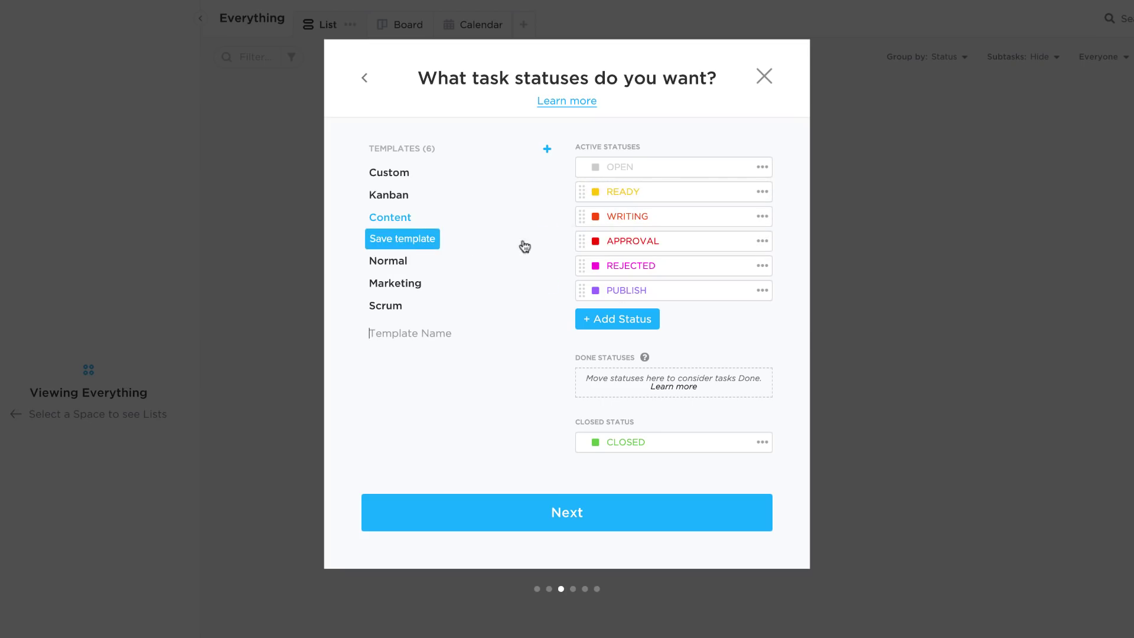
{"action": "left_click", "coordinate": [398, 225]}
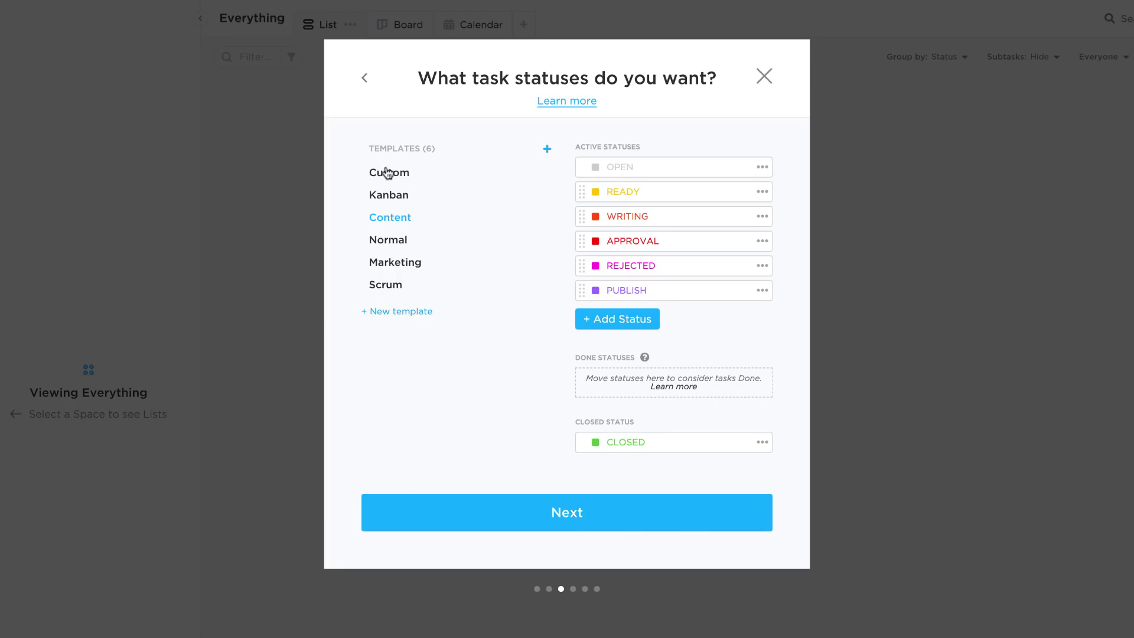
{"action": "left_click", "coordinate": [601, 509]}
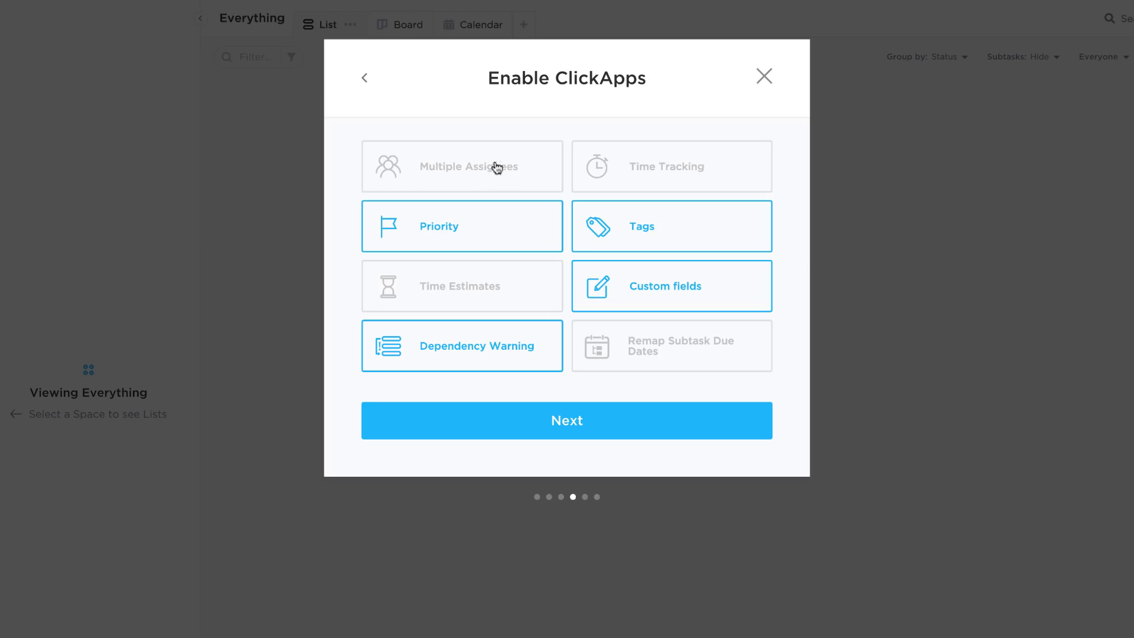
Enable Time Tracking and disable Dependency Warning, keeping Custom fields on.
{"action": "left_click", "coordinate": [641, 158]}
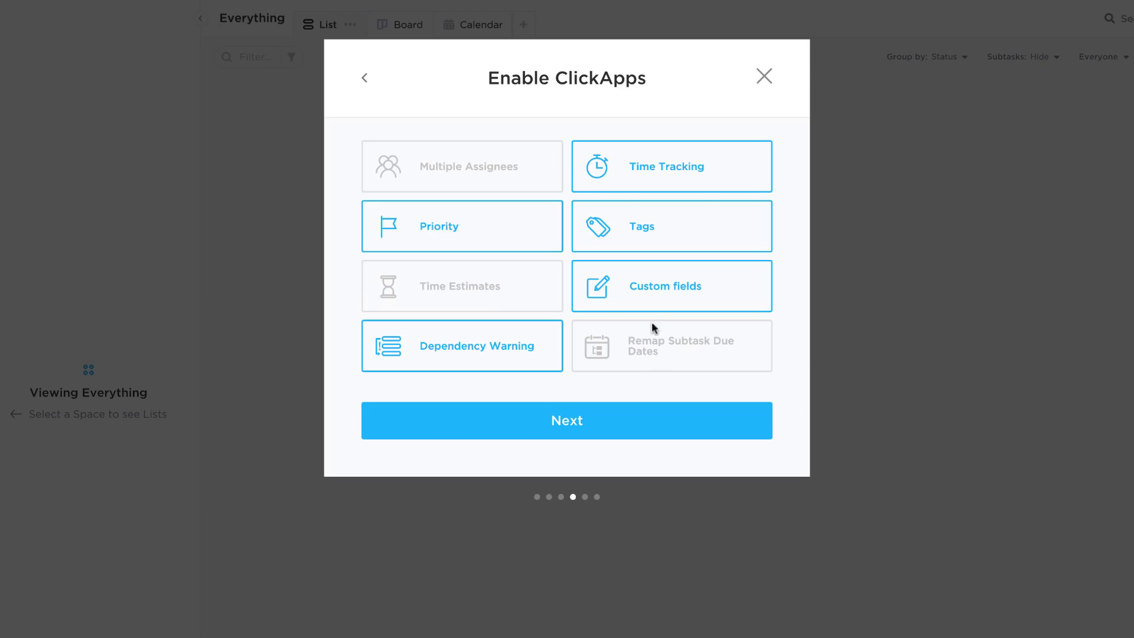
{"action": "left_click", "coordinate": [673, 293]}
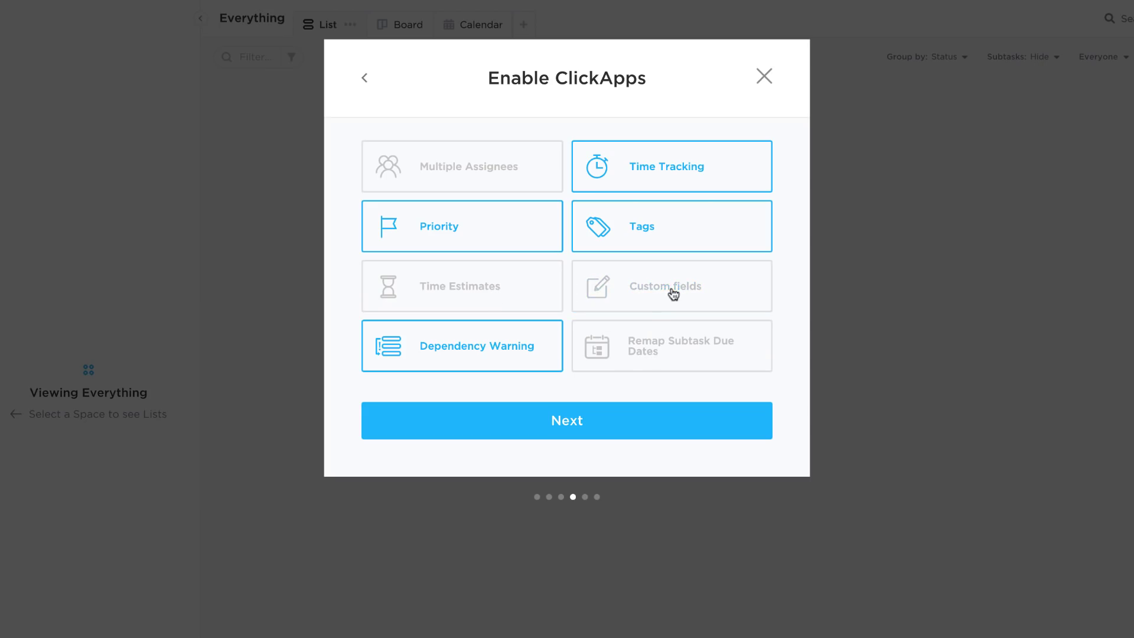
{"action": "left_click", "coordinate": [597, 294]}
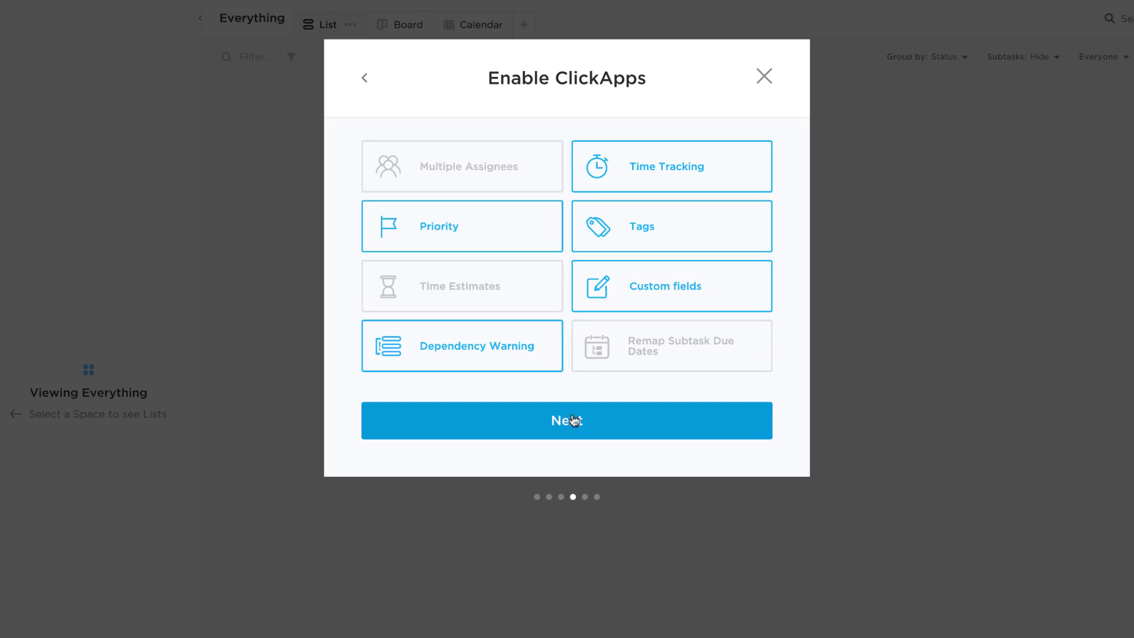
{"action": "left_click", "coordinate": [489, 347]}
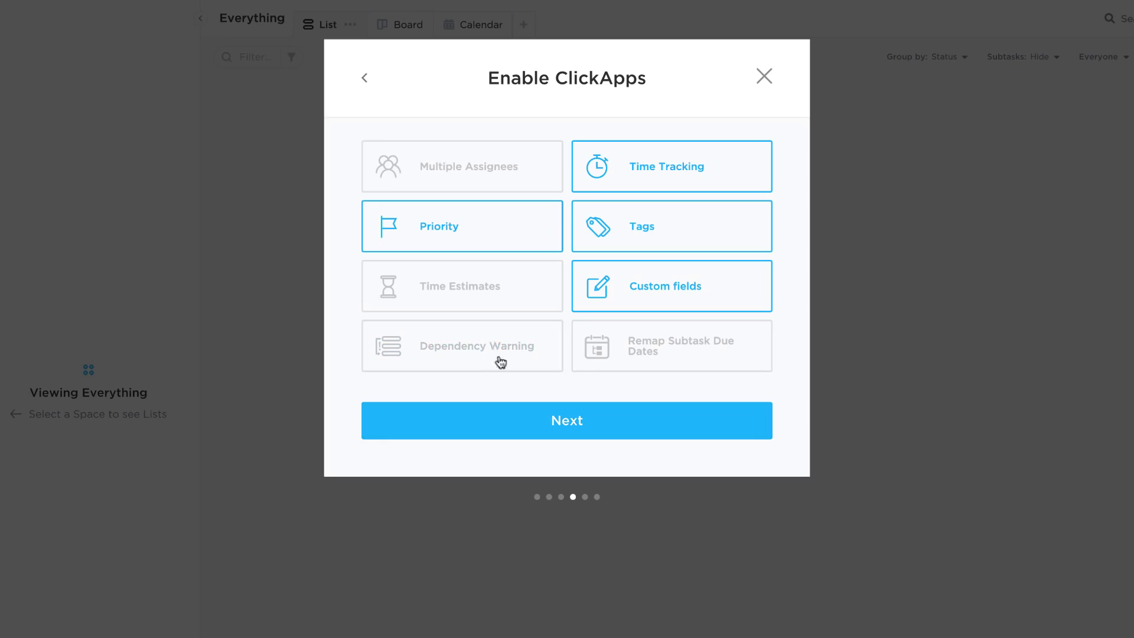
{"action": "left_click", "coordinate": [566, 426]}
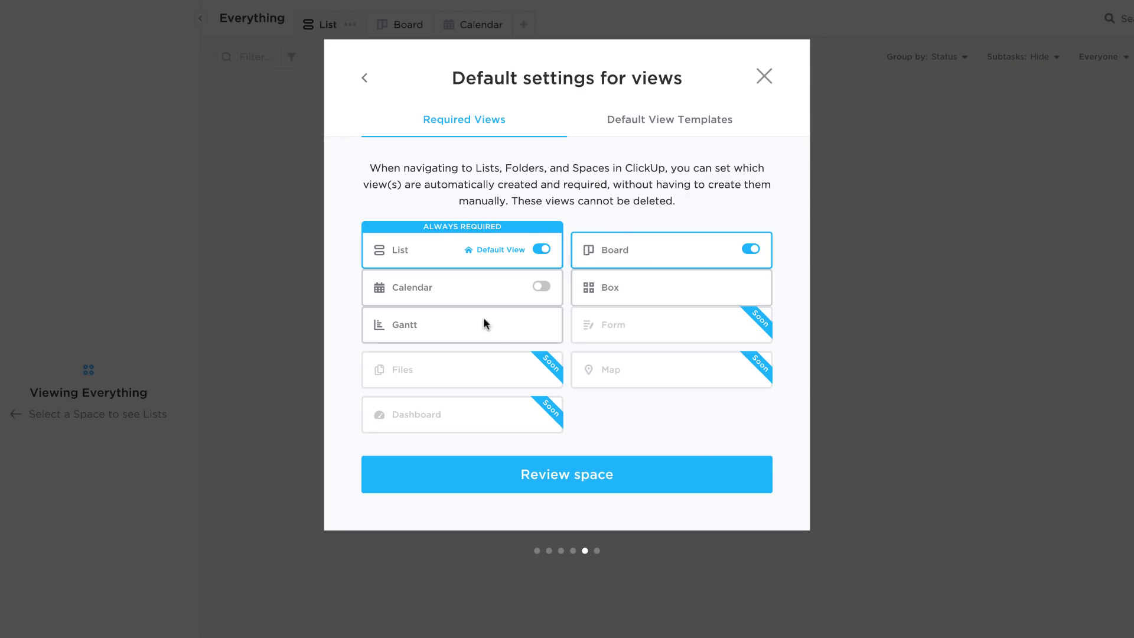
Make List, Board and Calendar the required default views.
{"action": "left_click", "coordinate": [541, 287]}
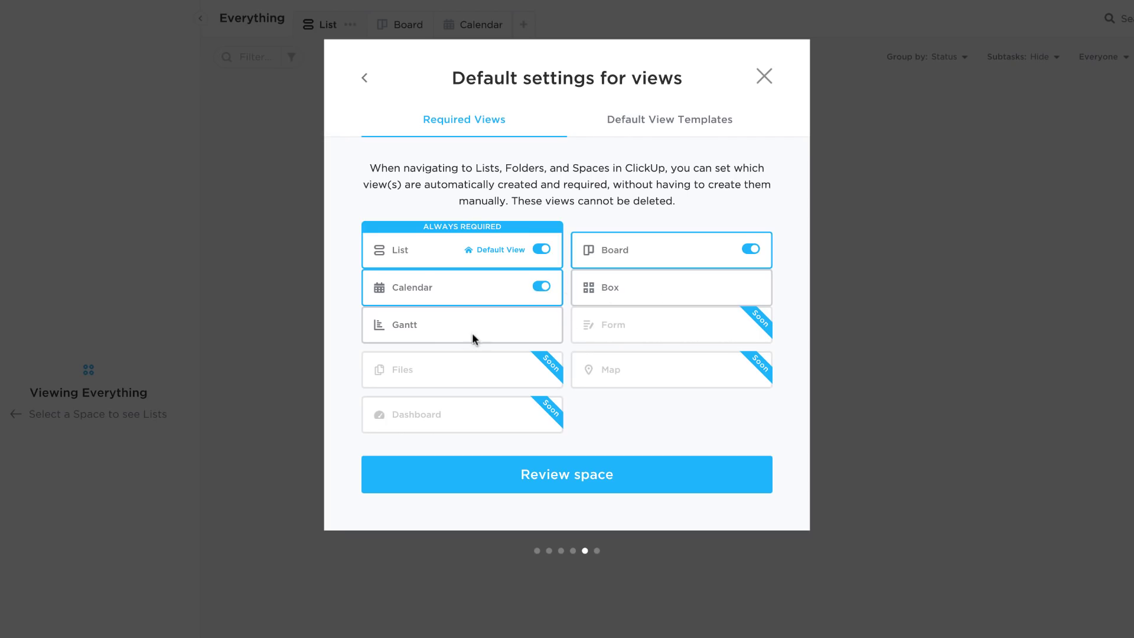
{"action": "mouse_move", "coordinate": [475, 334]}
Review the 'All good?' summary and create the YouTube Videos space.
{"action": "left_click", "coordinate": [541, 477]}
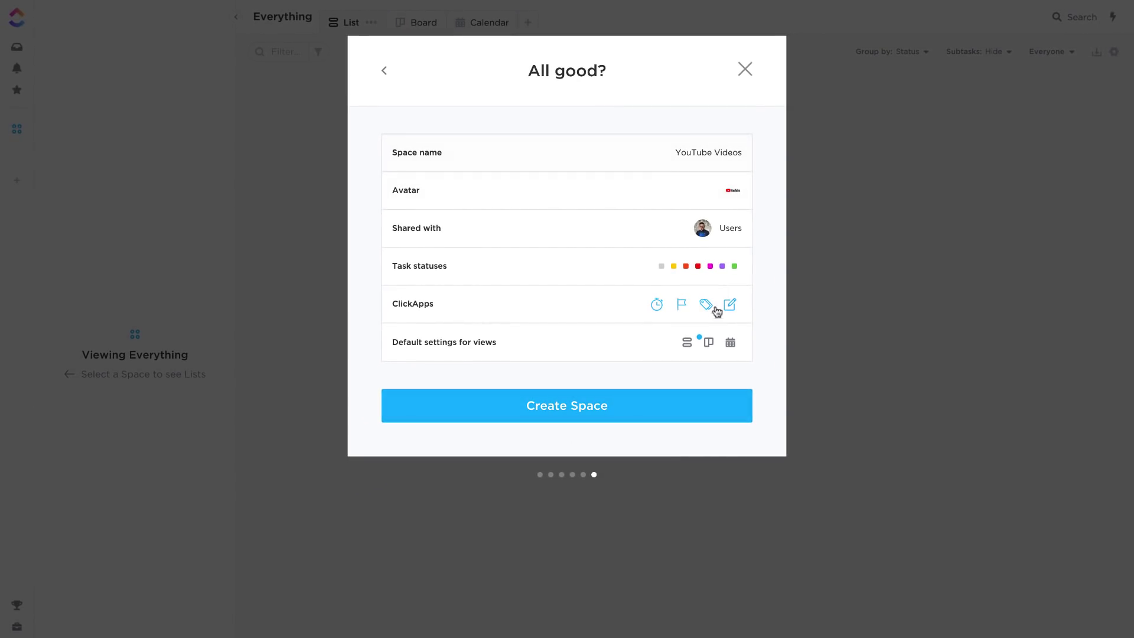
{"action": "left_click", "coordinate": [634, 419]}
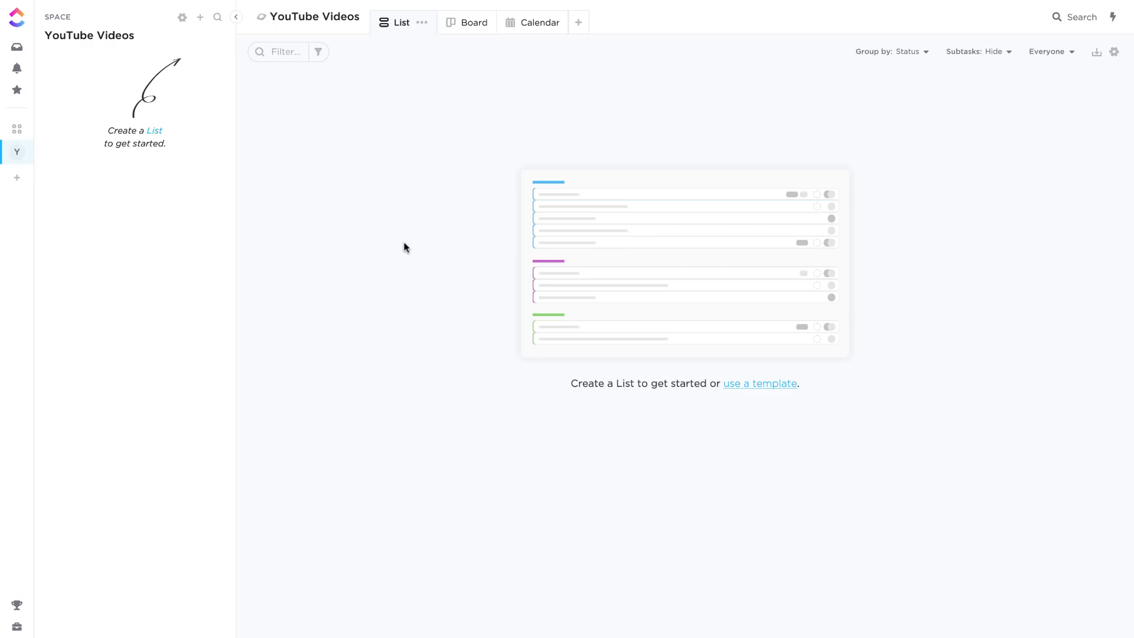
Browse Inbox, Notifications and Favorites, then return to the YouTube Videos space.
{"action": "left_click", "coordinate": [17, 50]}
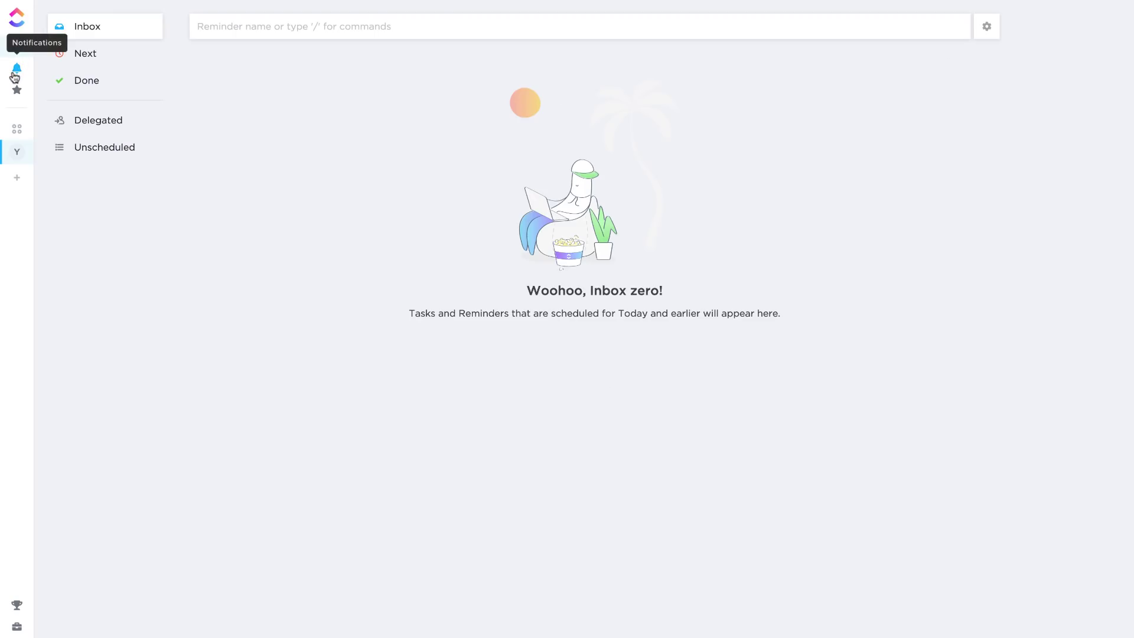
{"action": "left_click", "coordinate": [15, 74]}
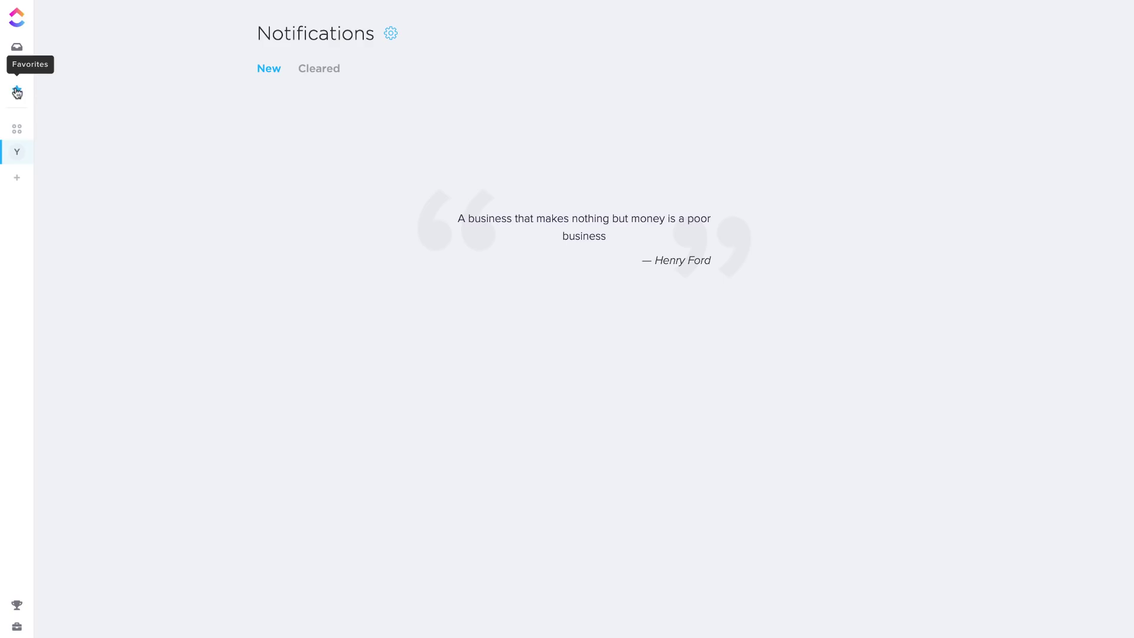
{"action": "left_click", "coordinate": [17, 92]}
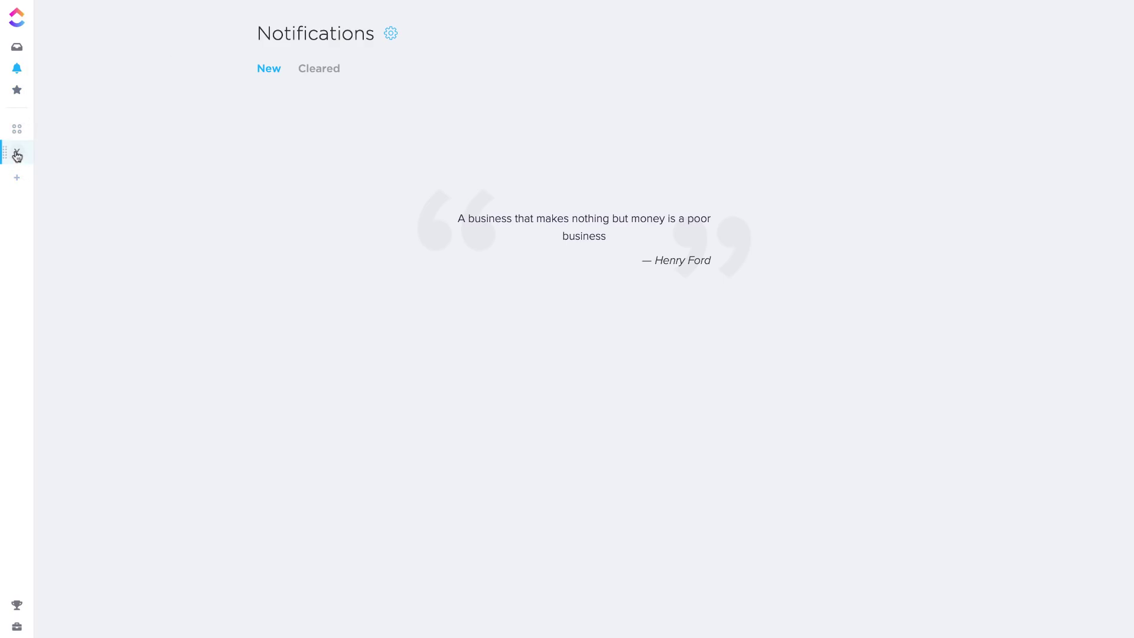
{"action": "left_click", "coordinate": [17, 152]}
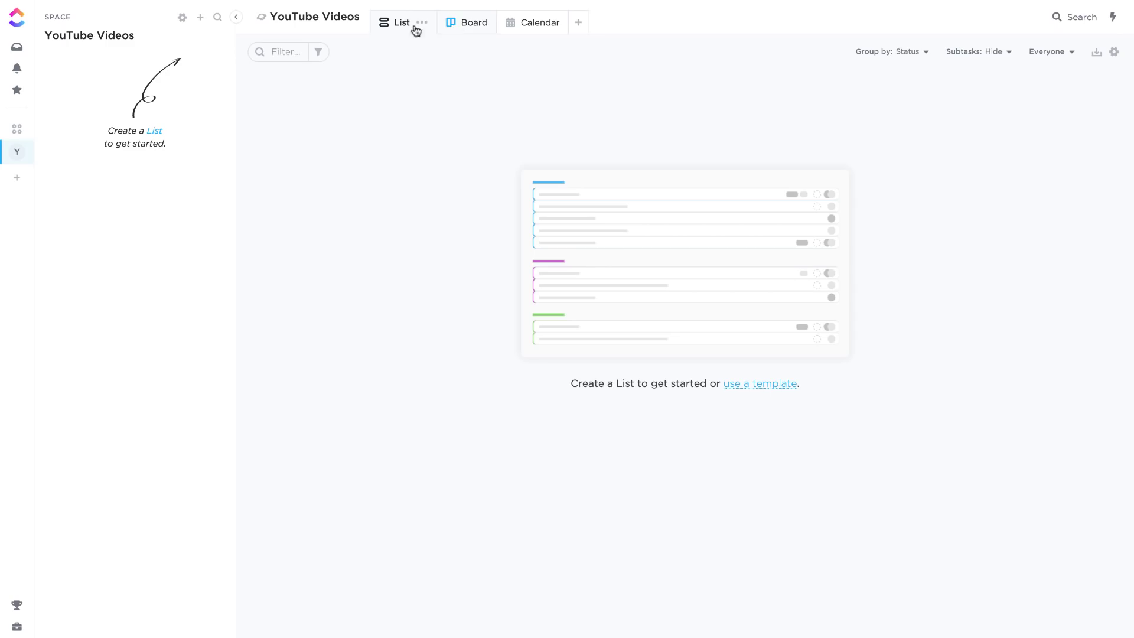
Switch between Board and List views and bring up the space's add options.
{"action": "left_click", "coordinate": [466, 25]}
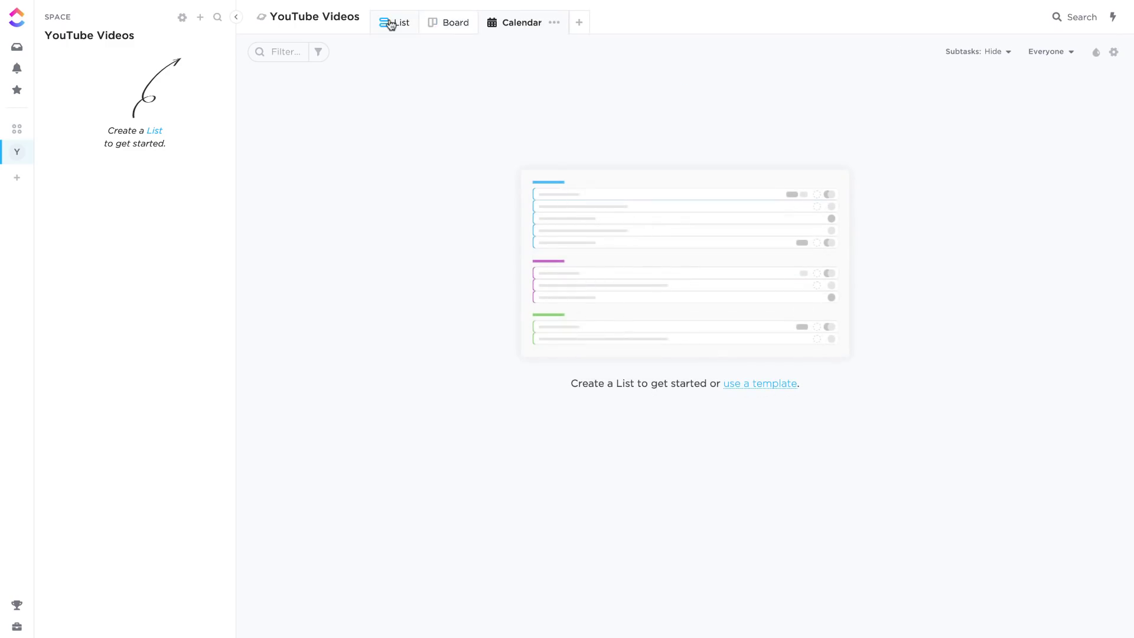
{"action": "left_click", "coordinate": [394, 22]}
{"action": "left_click", "coordinate": [200, 17]}
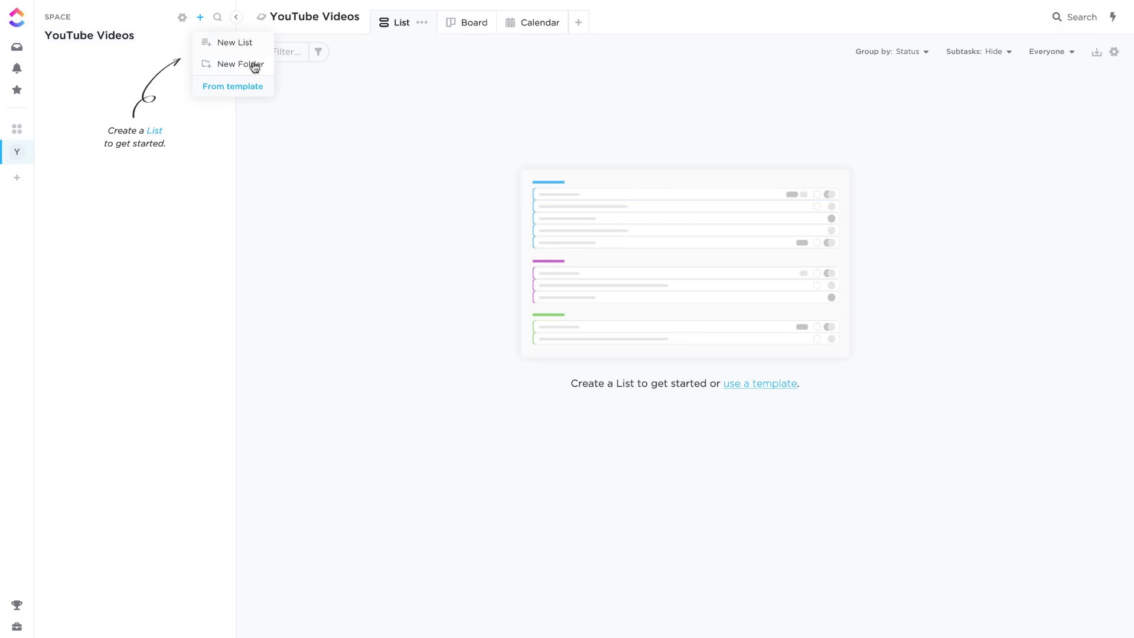
Create the 'YouTube Content Calendar' list and dismiss the inherited statuses notice.
{"action": "left_click", "coordinate": [241, 43]}
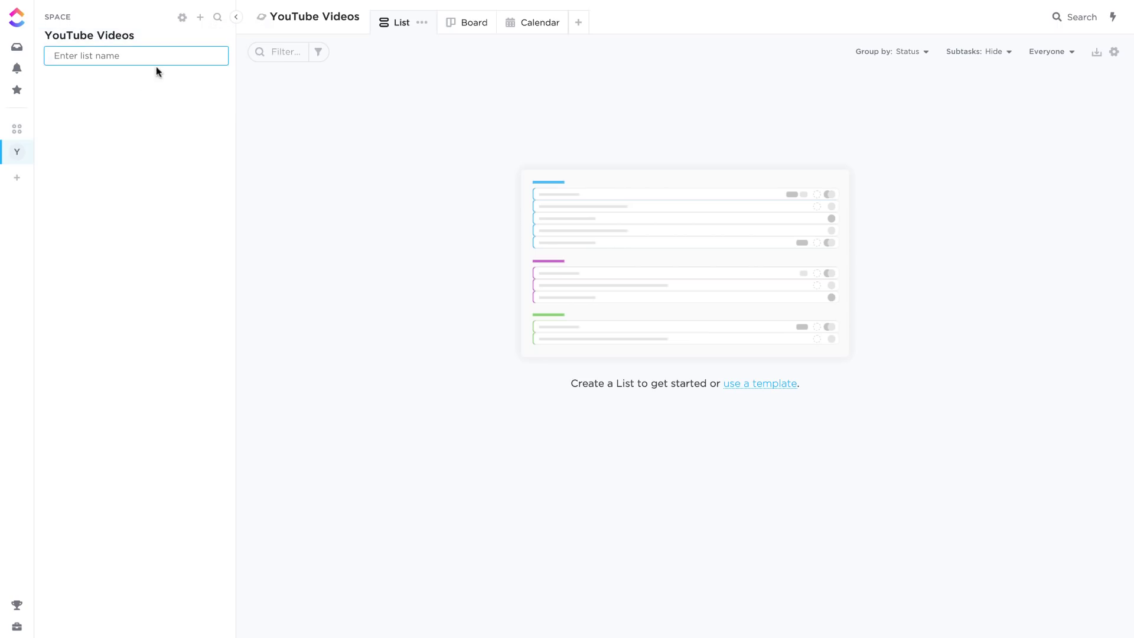
{"action": "type", "text": "YouTube Content Calendar"}
{"action": "key", "text": "Return"}
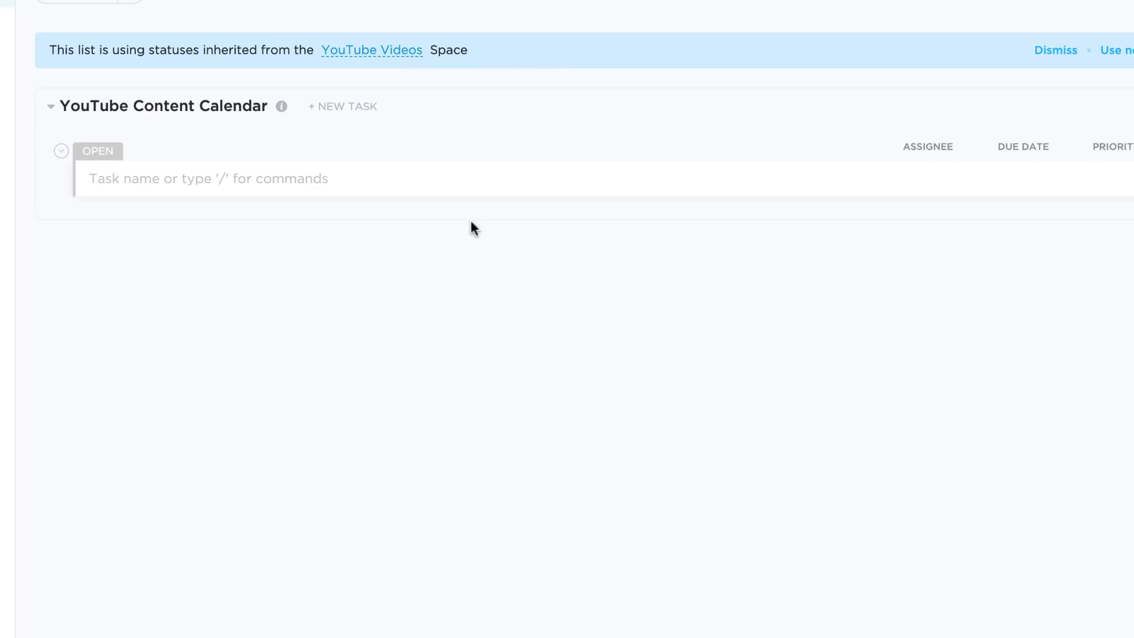
{"action": "left_click", "coordinate": [1059, 50]}
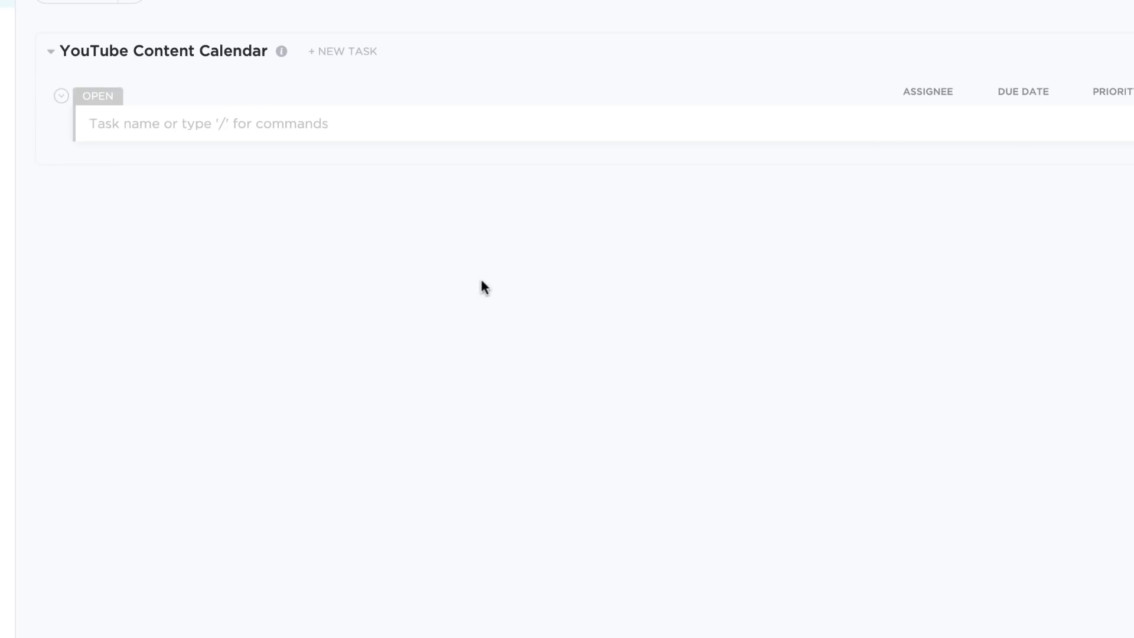
Start the first task, replacing the draft 'Film' with 'ClickUp 2.0 Tour'.
{"action": "left_click", "coordinate": [144, 126]}
{"action": "type", "text": "Film"}
{"action": "key", "text": "super+a"}
{"action": "type", "text": "Clic"}
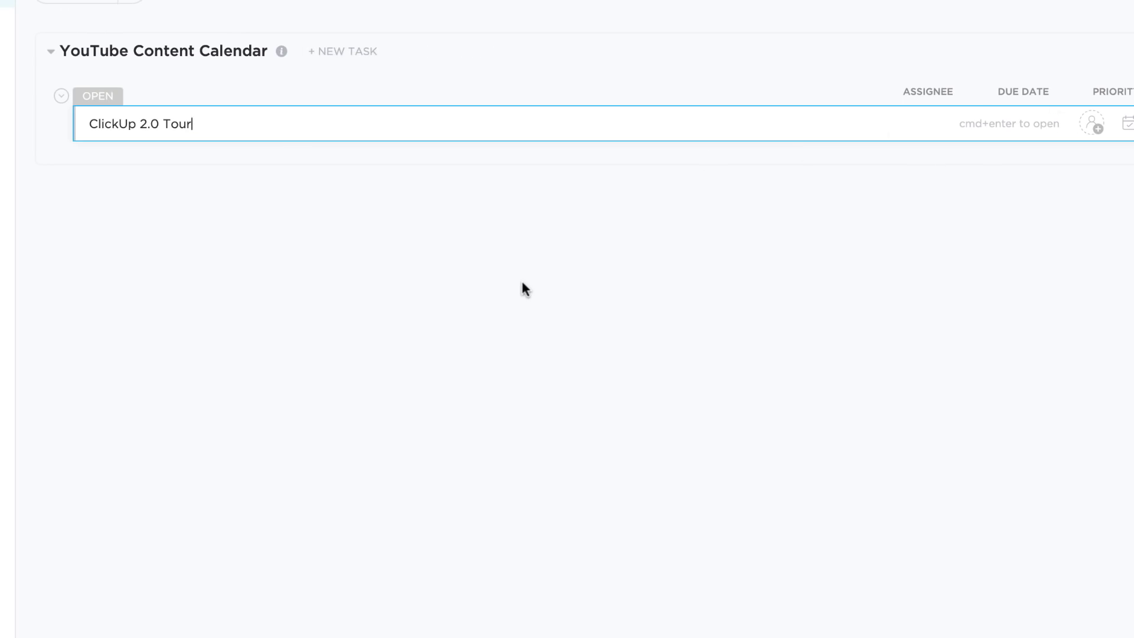
{"action": "left_click", "coordinate": [1000, 3]}
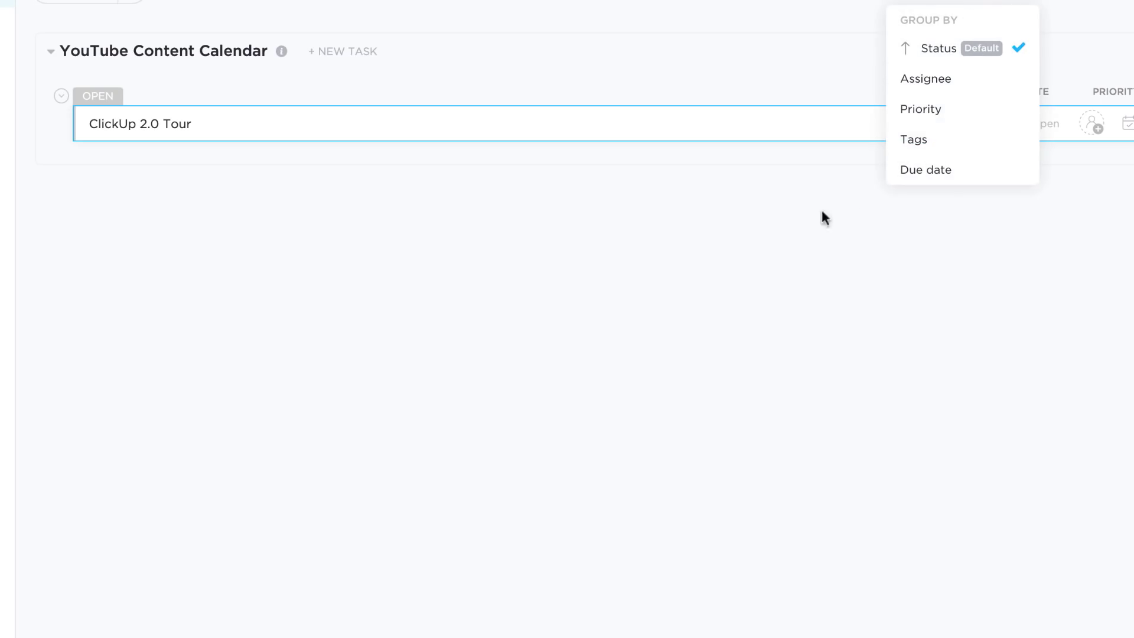
{"action": "left_click", "coordinate": [720, 182]}
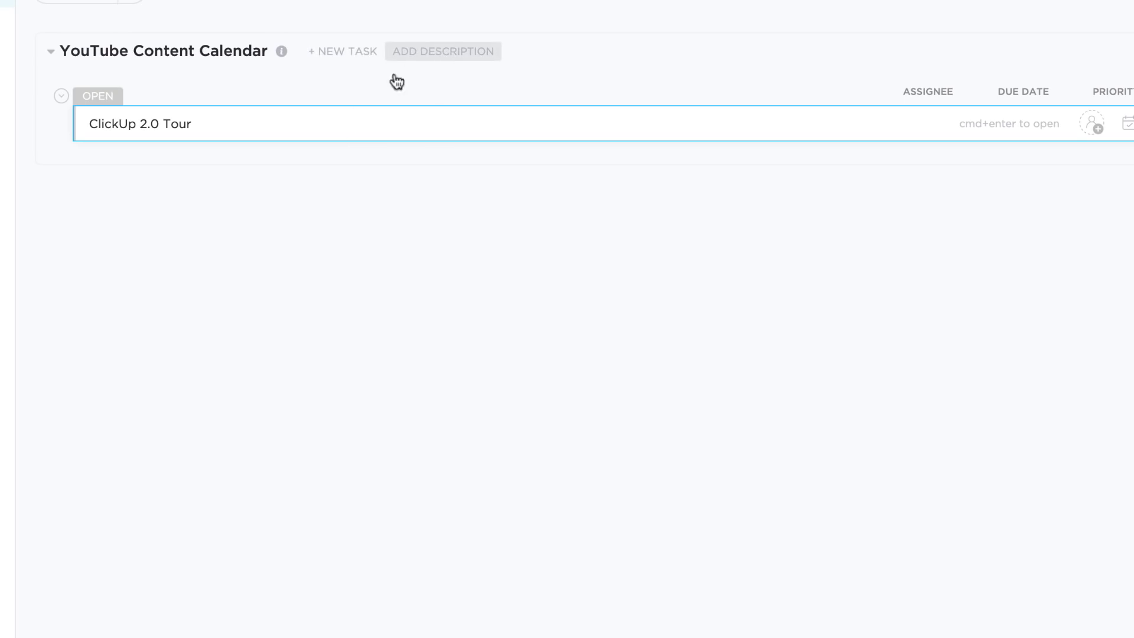
Start the list description, typing 'This is for all the upcoming videos on…'.
{"action": "left_click", "coordinate": [402, 56]}
{"action": "left_click", "coordinate": [1065, 121]}
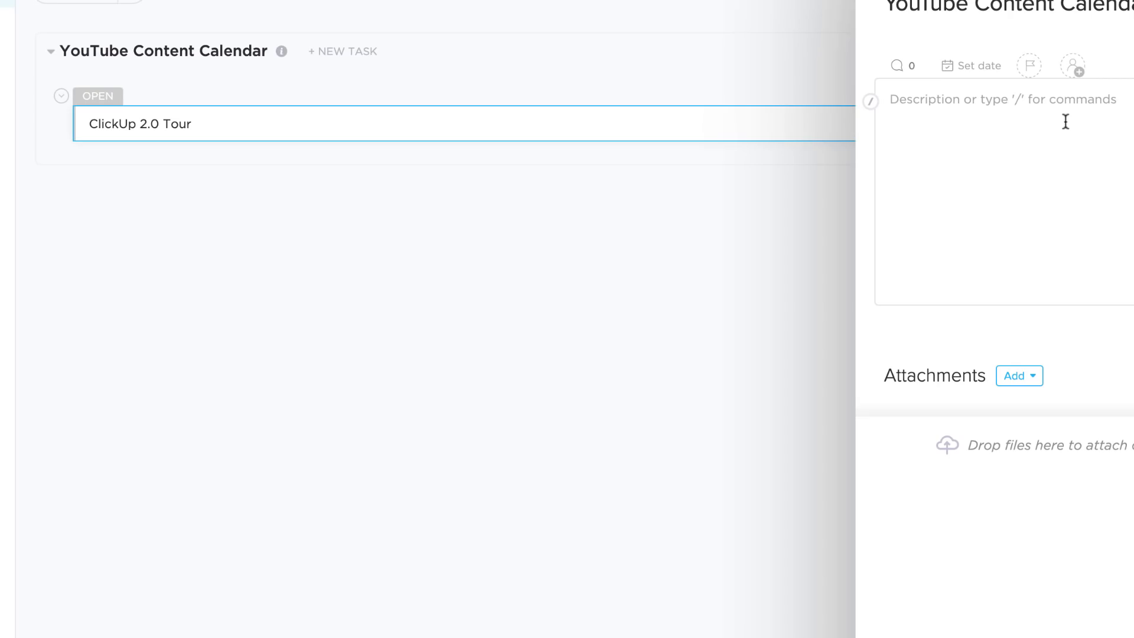
{"action": "type", "text": "This is for all the "}
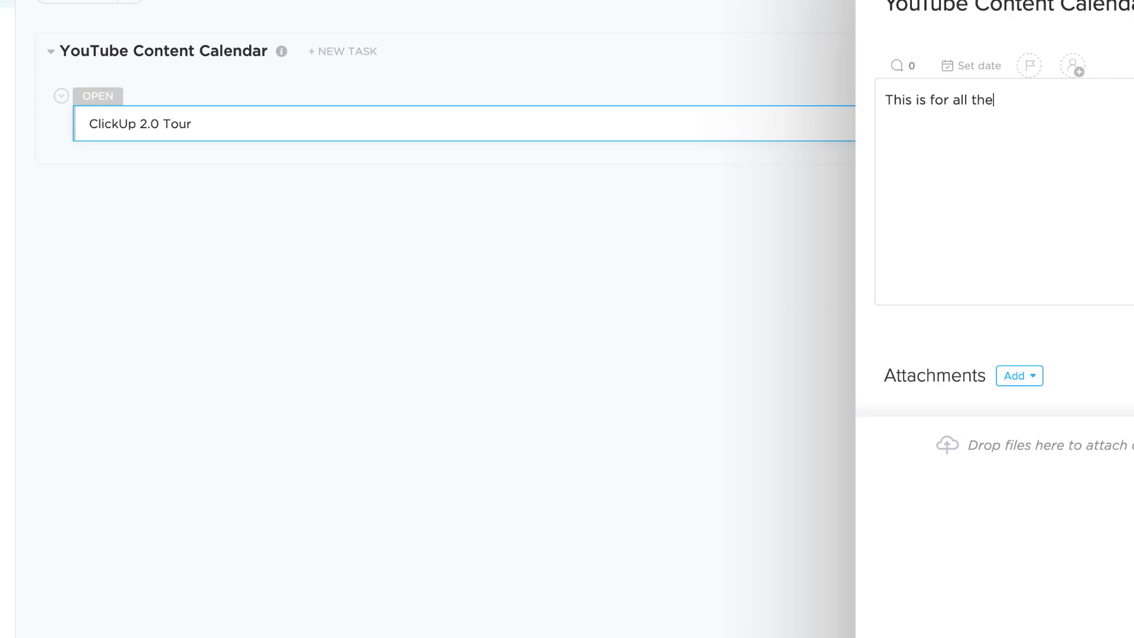
{"action": "type", "text": "upmion"}
{"action": "type", "text": "oming videos on Keep Productive."}
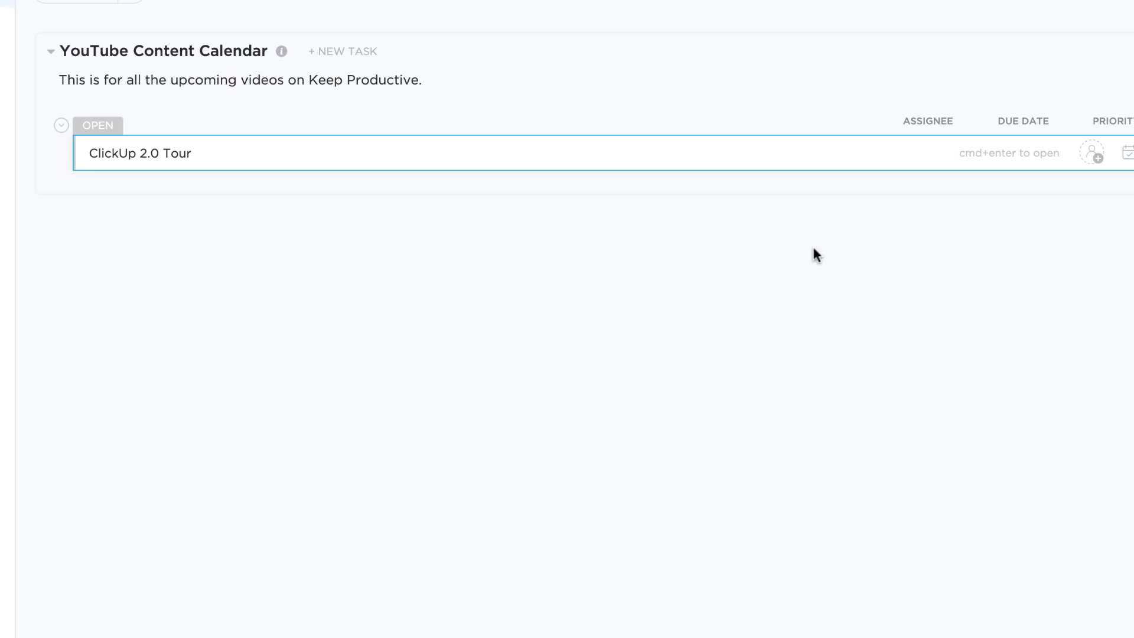
Collapse the OPEN status group, then expand it again.
{"action": "left_click", "coordinate": [103, 125]}
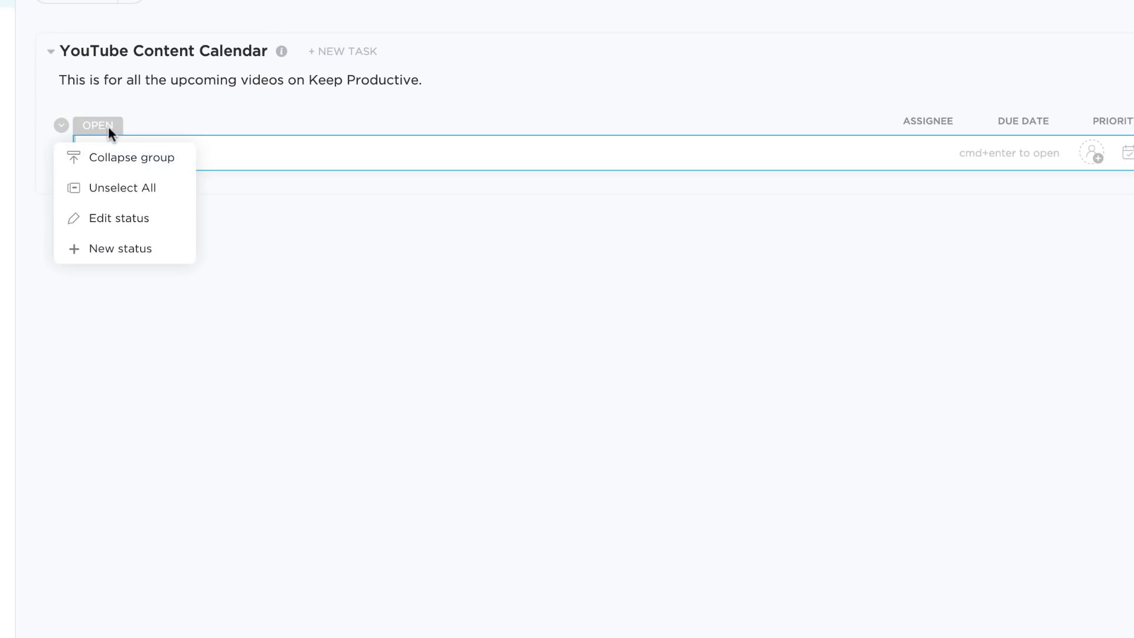
{"action": "left_click", "coordinate": [149, 124]}
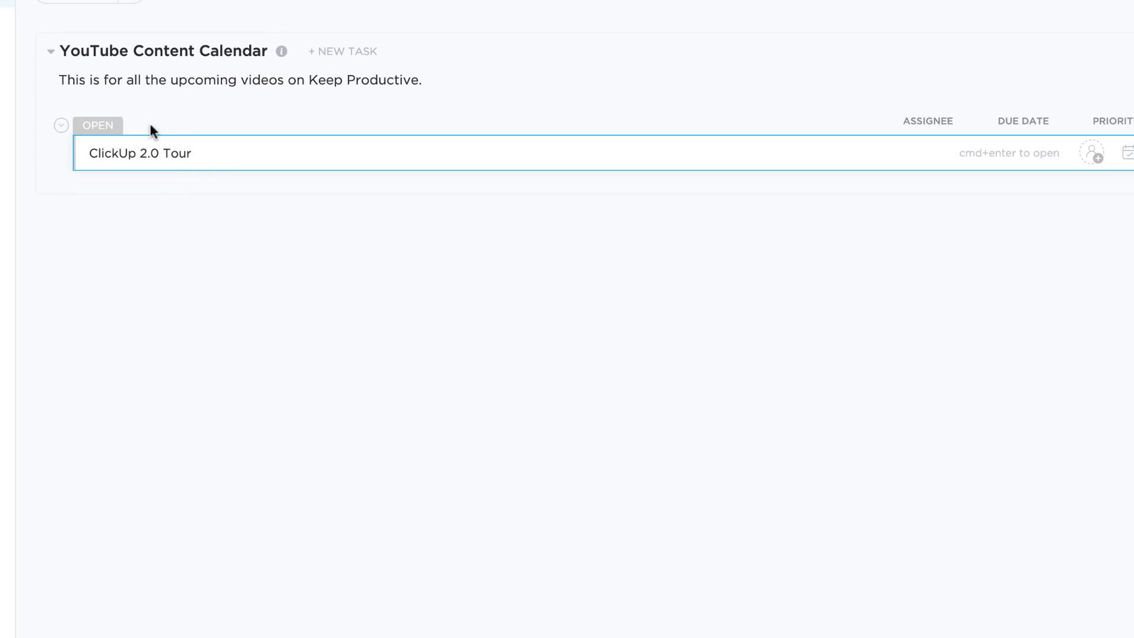
{"action": "left_click", "coordinate": [85, 124]}
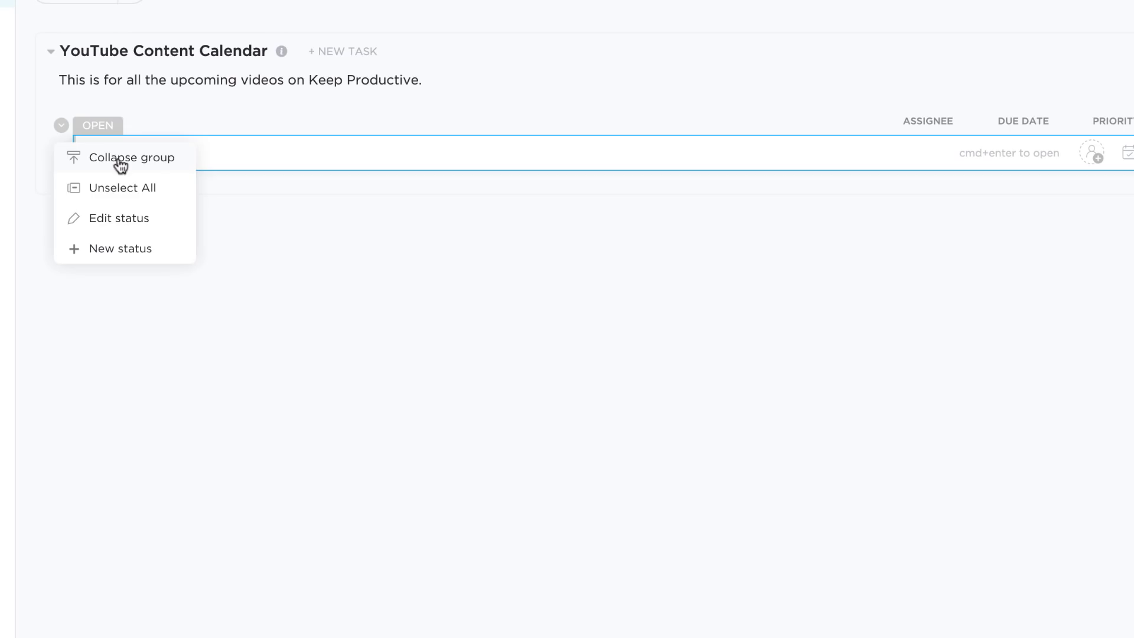
{"action": "left_click", "coordinate": [119, 165]}
{"action": "left_click", "coordinate": [98, 127]}
{"action": "left_click", "coordinate": [107, 153]}
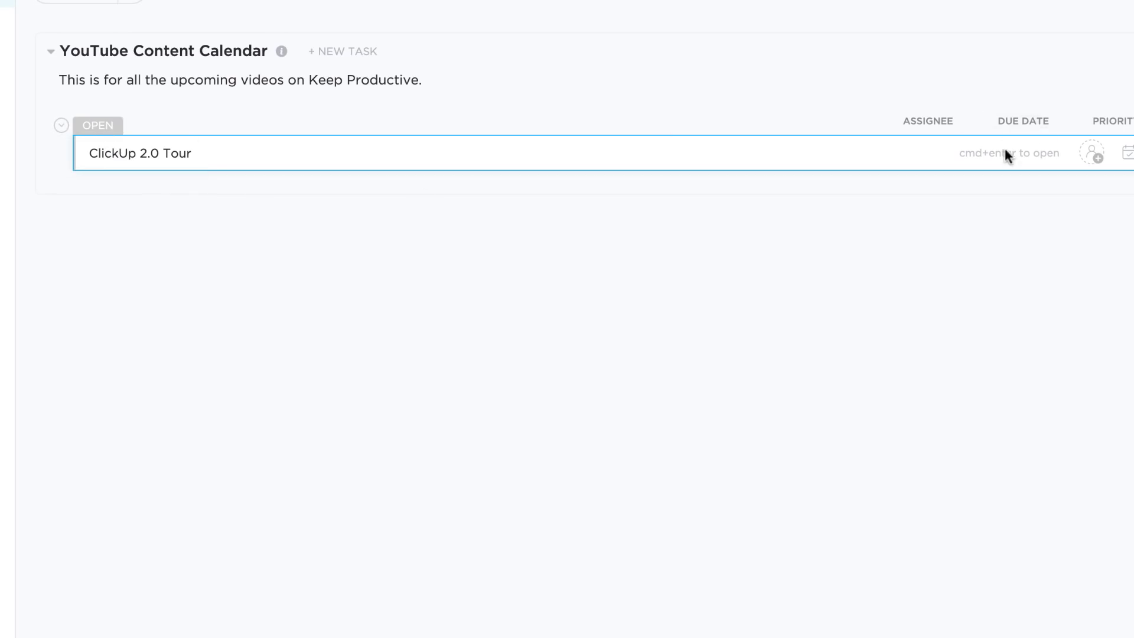
Move the Assignee column to the end, after Priority.
{"action": "left_click", "coordinate": [854, 155]}
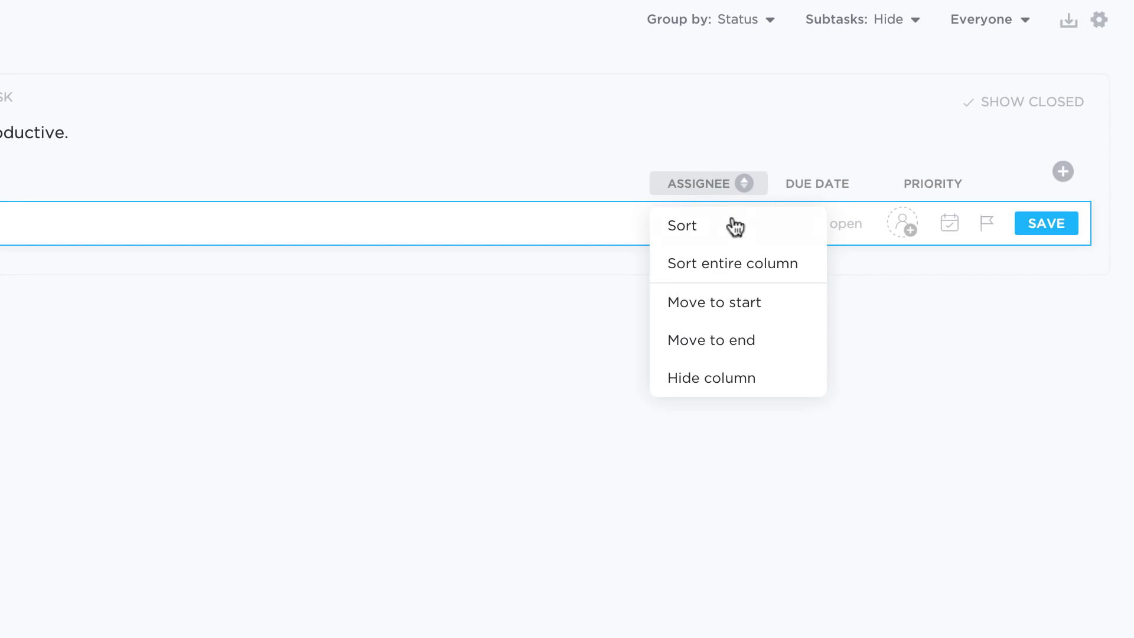
{"action": "left_click", "coordinate": [623, 223]}
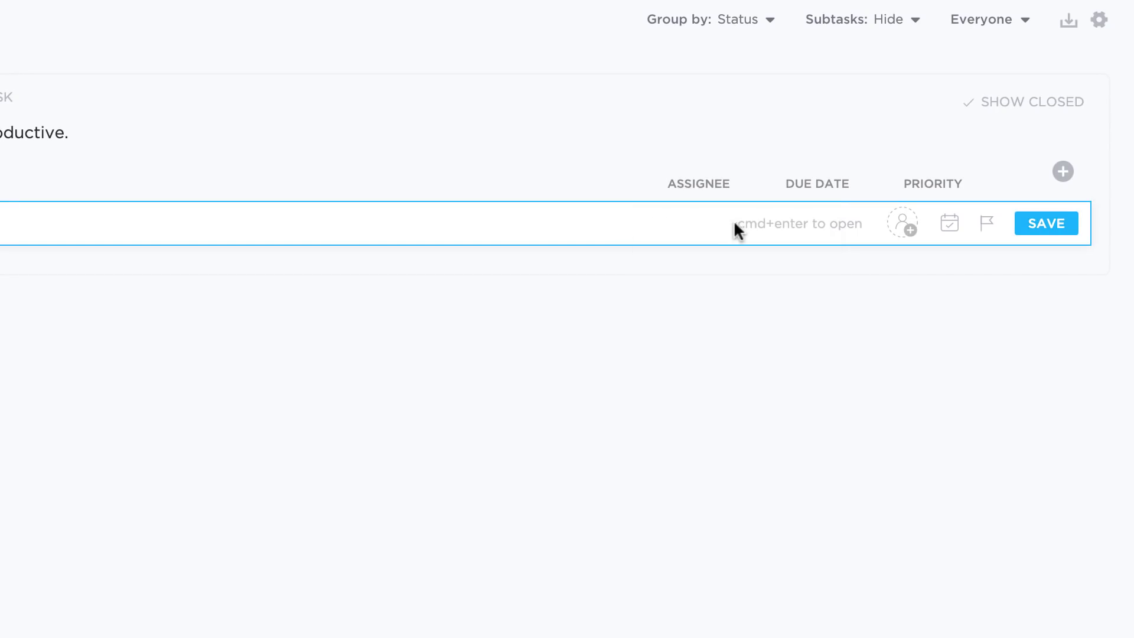
{"action": "left_click", "coordinate": [692, 185]}
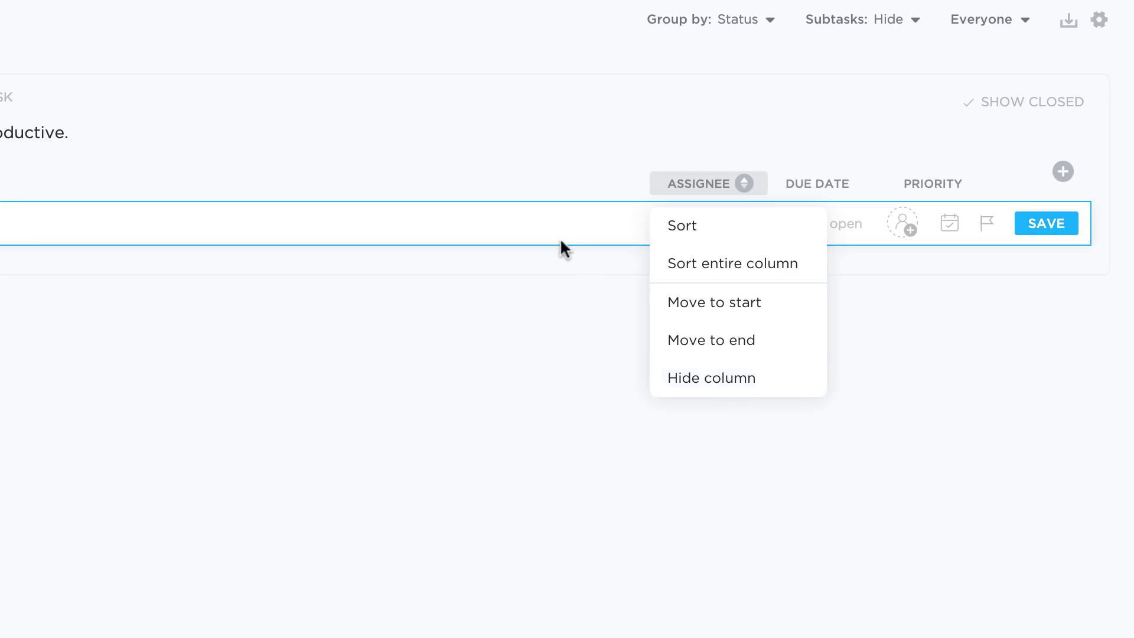
{"action": "left_click", "coordinate": [622, 220]}
{"action": "left_click", "coordinate": [713, 192]}
{"action": "left_click", "coordinate": [737, 341]}
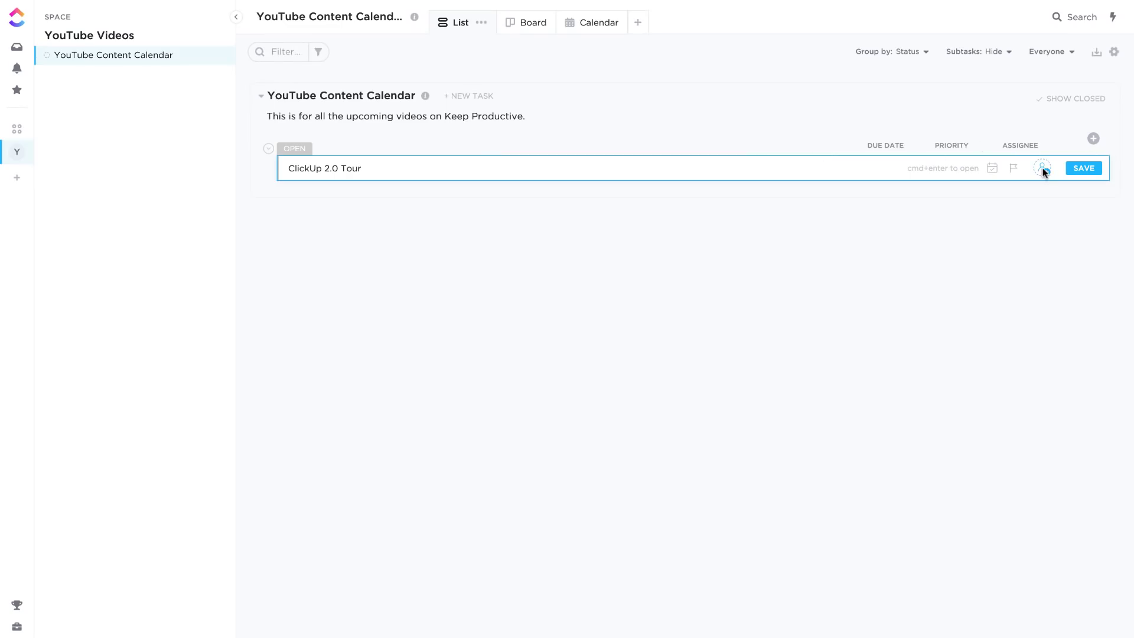
Assign the task to yourself, due October 15 recurring Tuesdays, starting today, October 10.
{"action": "left_click", "coordinate": [1043, 169]}
{"action": "left_click", "coordinate": [1013, 236]}
{"action": "left_click", "coordinate": [990, 168]}
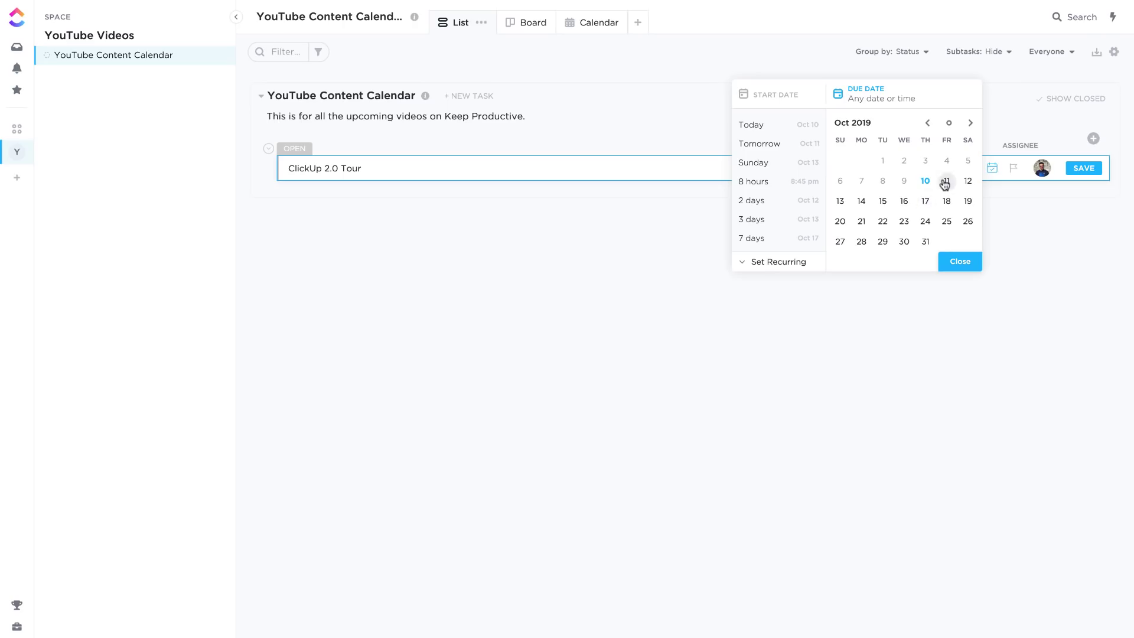
{"action": "left_click", "coordinate": [881, 201]}
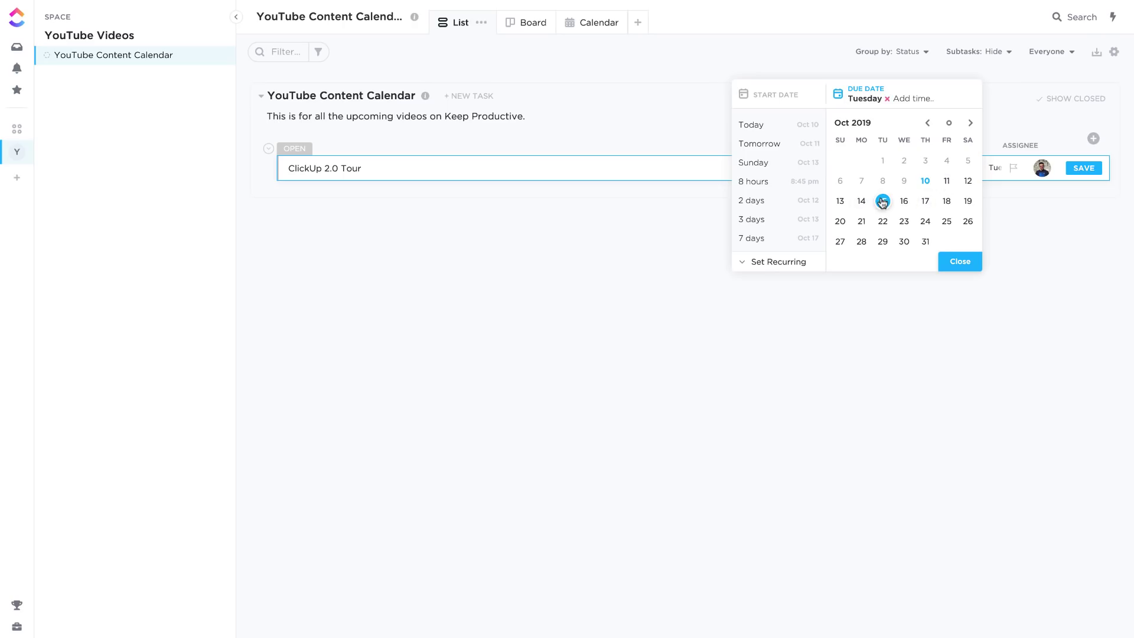
{"action": "left_click", "coordinate": [776, 264]}
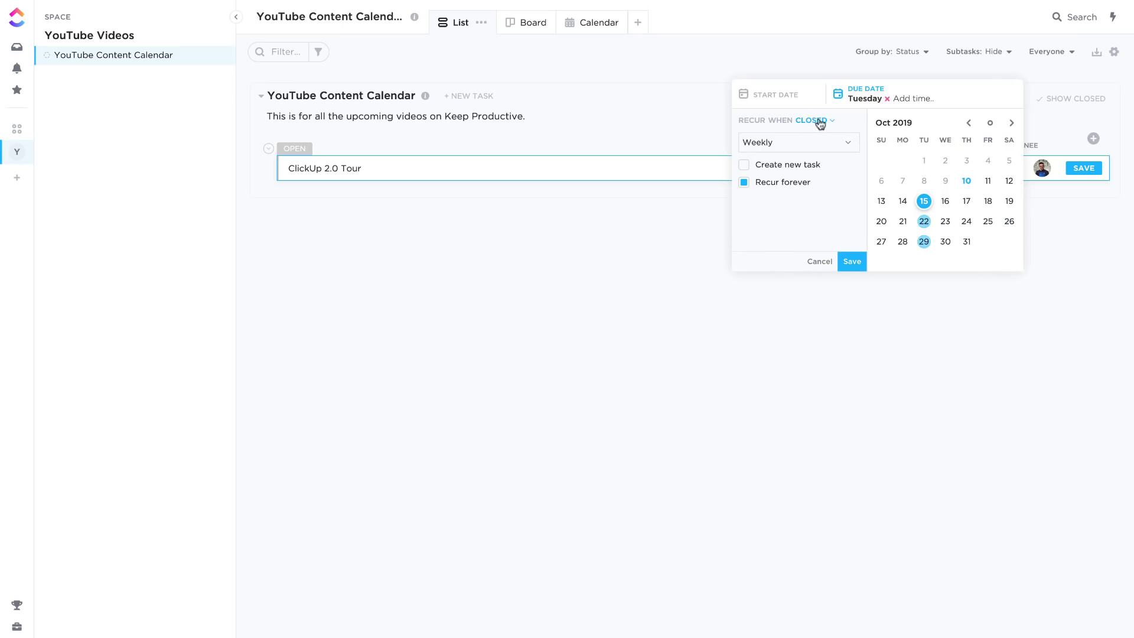
{"action": "left_click", "coordinate": [790, 96]}
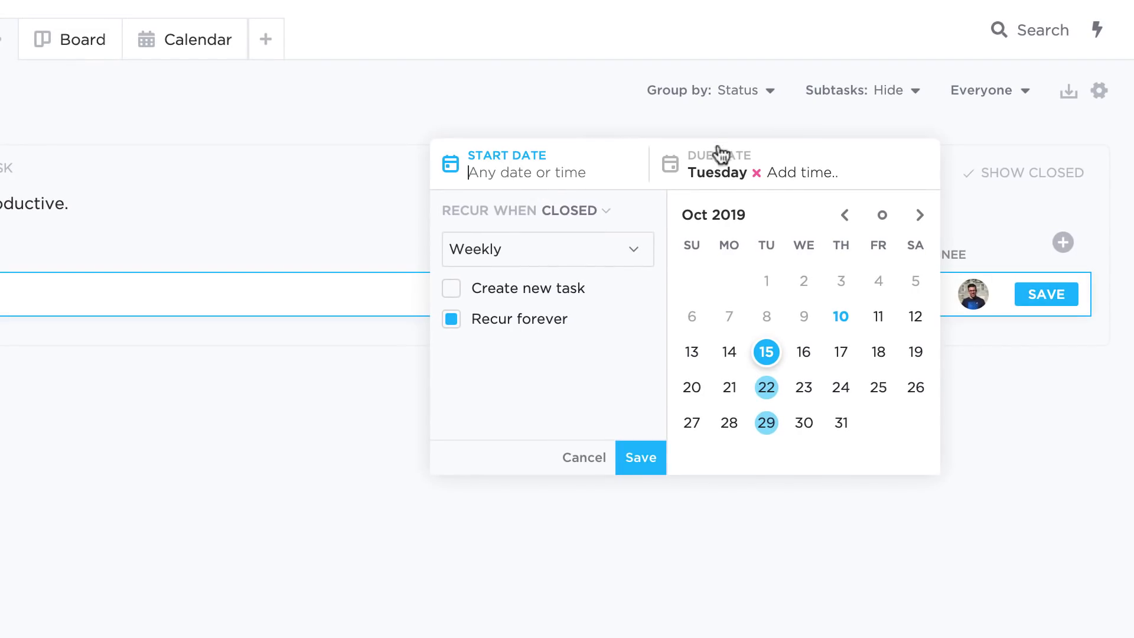
{"action": "left_click", "coordinate": [841, 318]}
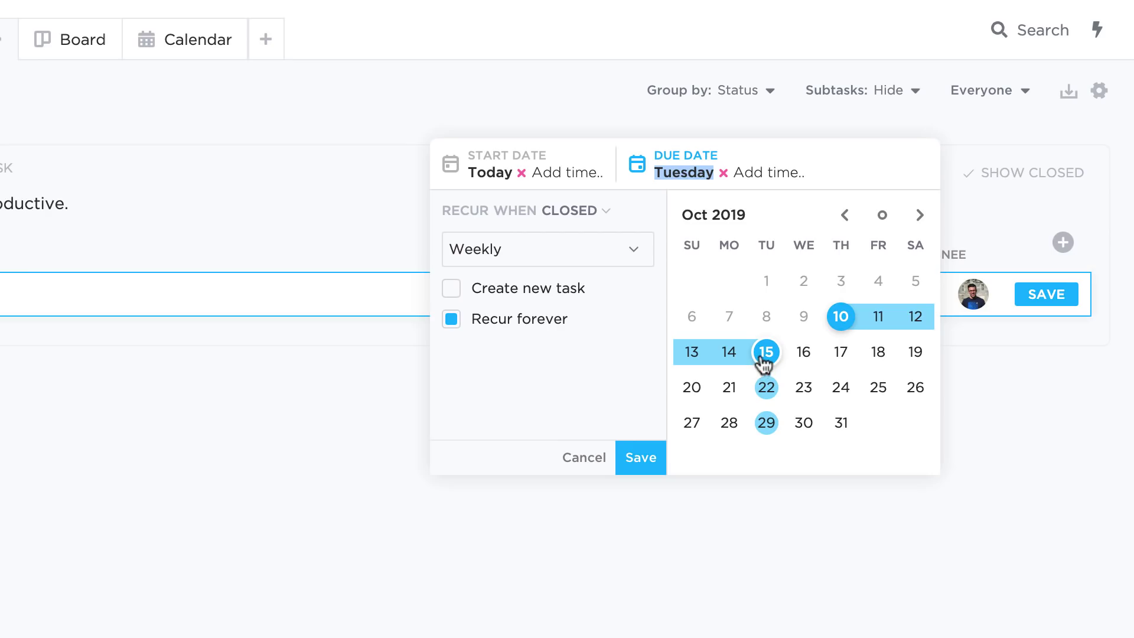
{"action": "left_click", "coordinate": [641, 457]}
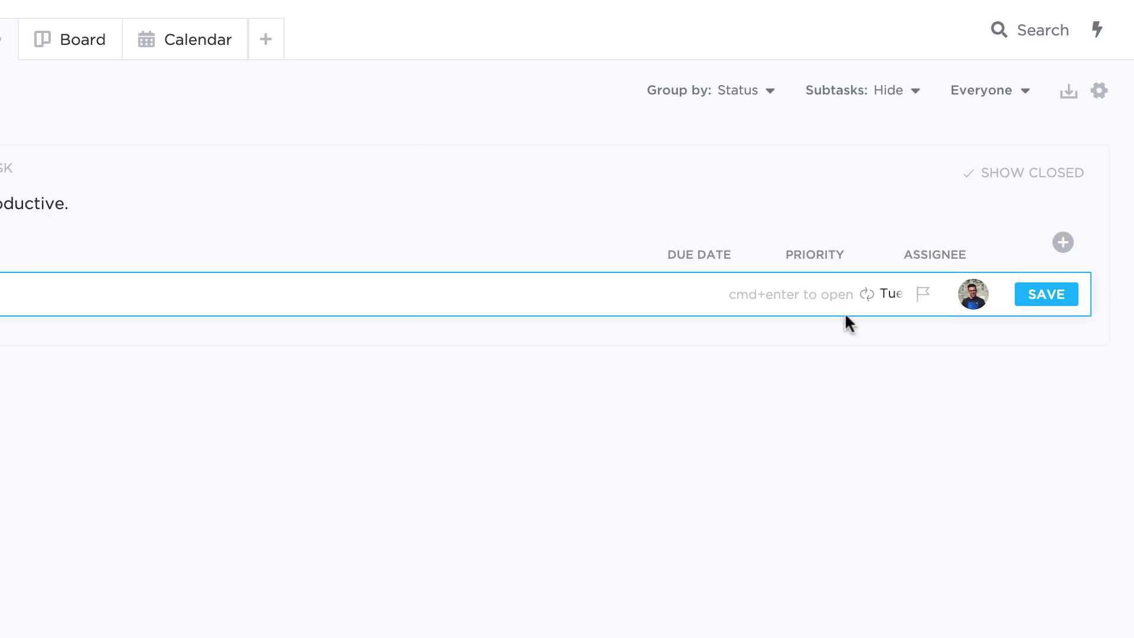
Give the new task Normal priority and save it to the list.
{"action": "left_click", "coordinate": [919, 293]}
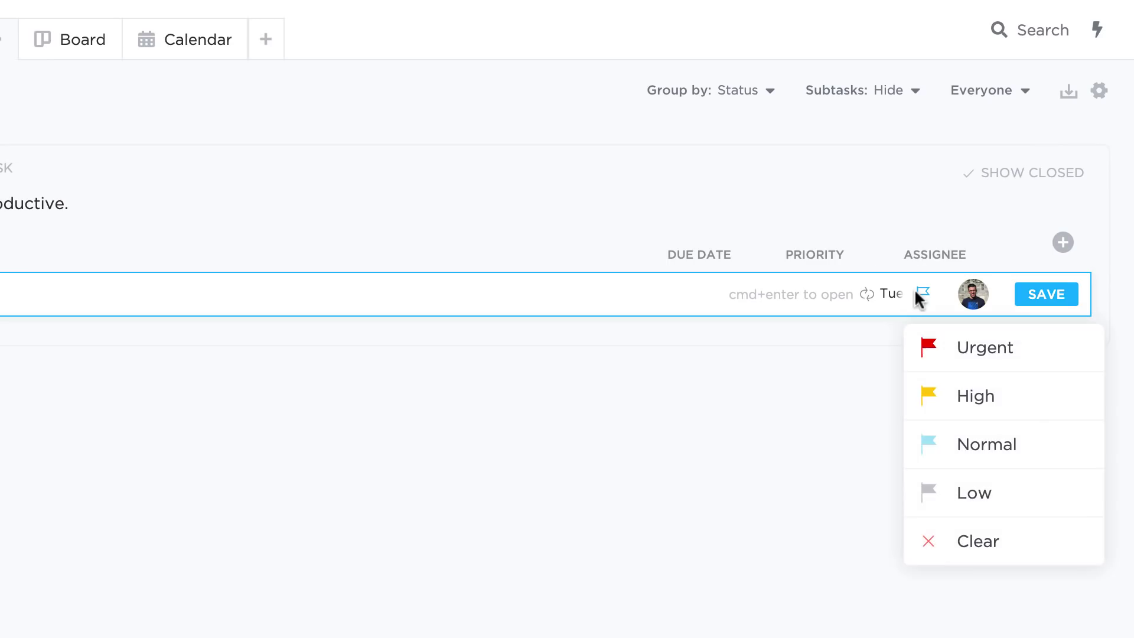
{"action": "left_click", "coordinate": [1013, 449]}
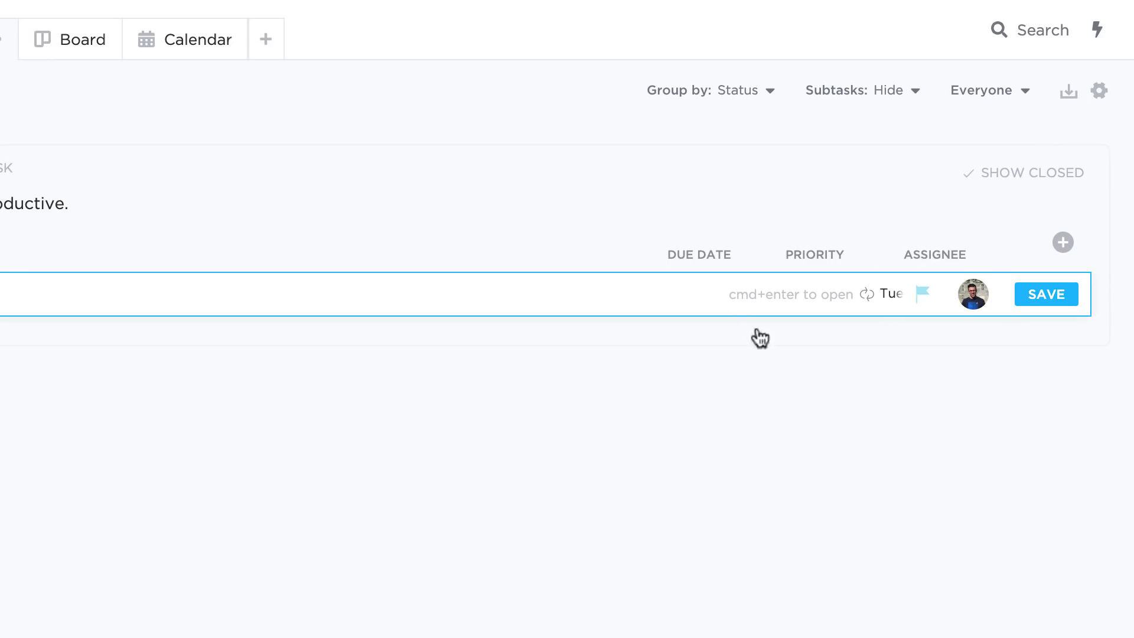
{"action": "left_click", "coordinate": [1040, 295]}
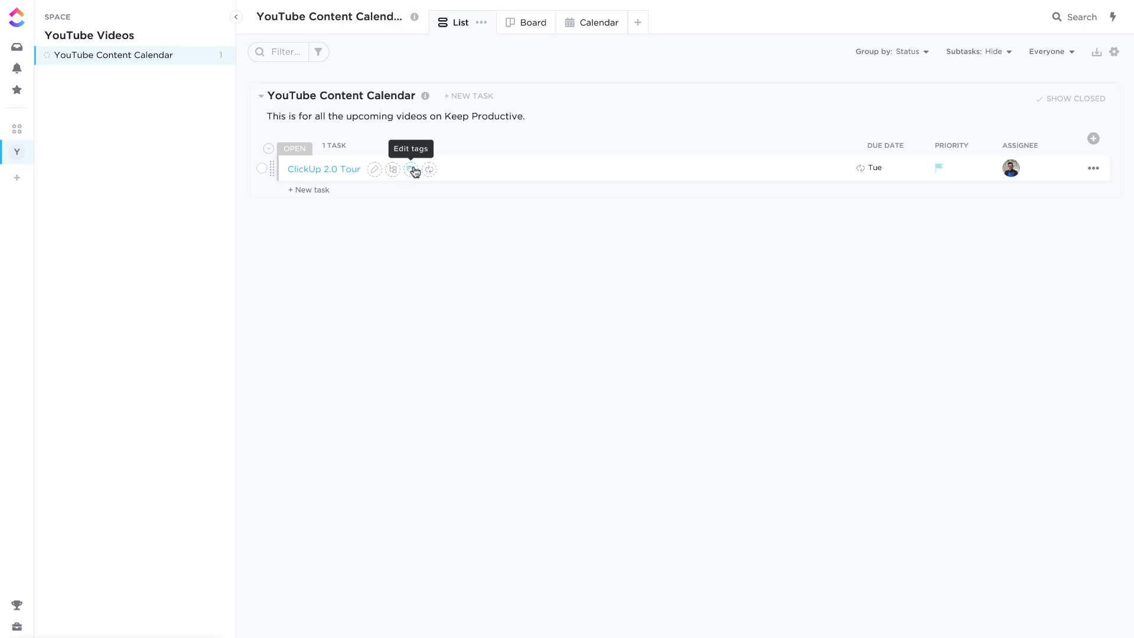
Open the ClickUp 2.0 Tour task details and dismiss the Task Tray tip.
{"action": "left_click", "coordinate": [348, 170]}
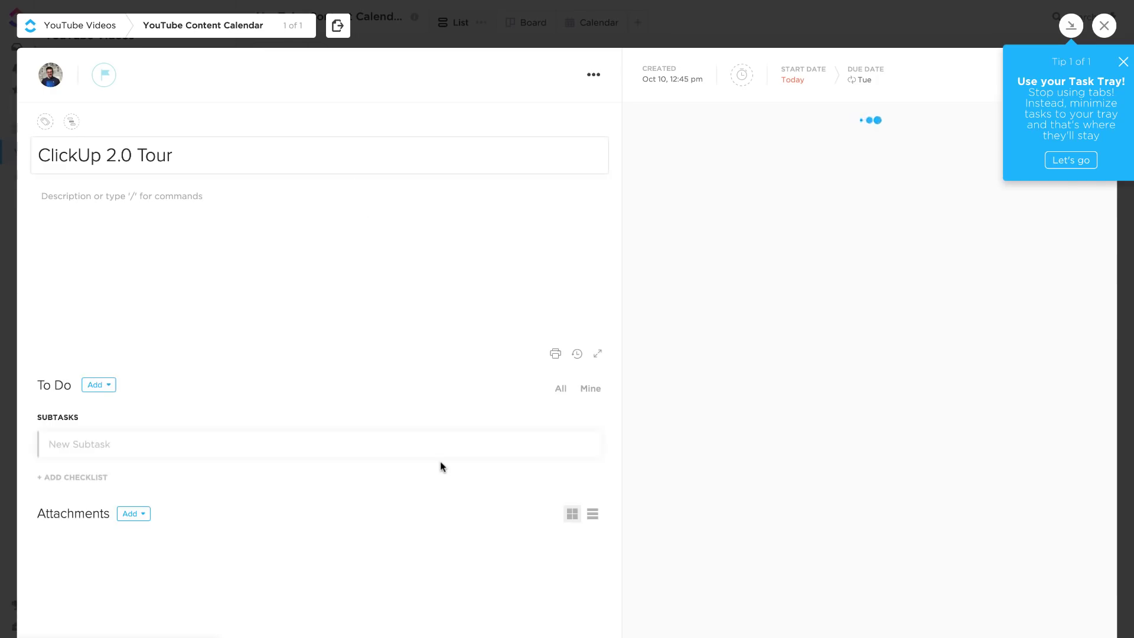
{"action": "left_click", "coordinate": [1121, 61]}
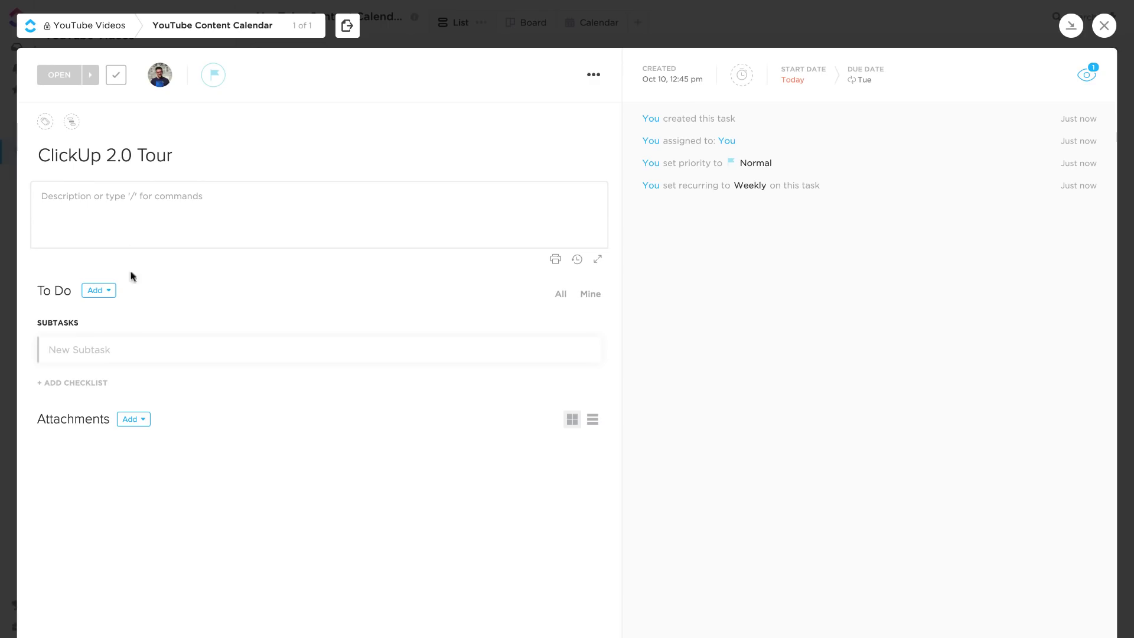
Add subtasks 'Create Thumbnail' and 'Email ClickUp team to check features'.
{"action": "left_click", "coordinate": [94, 348]}
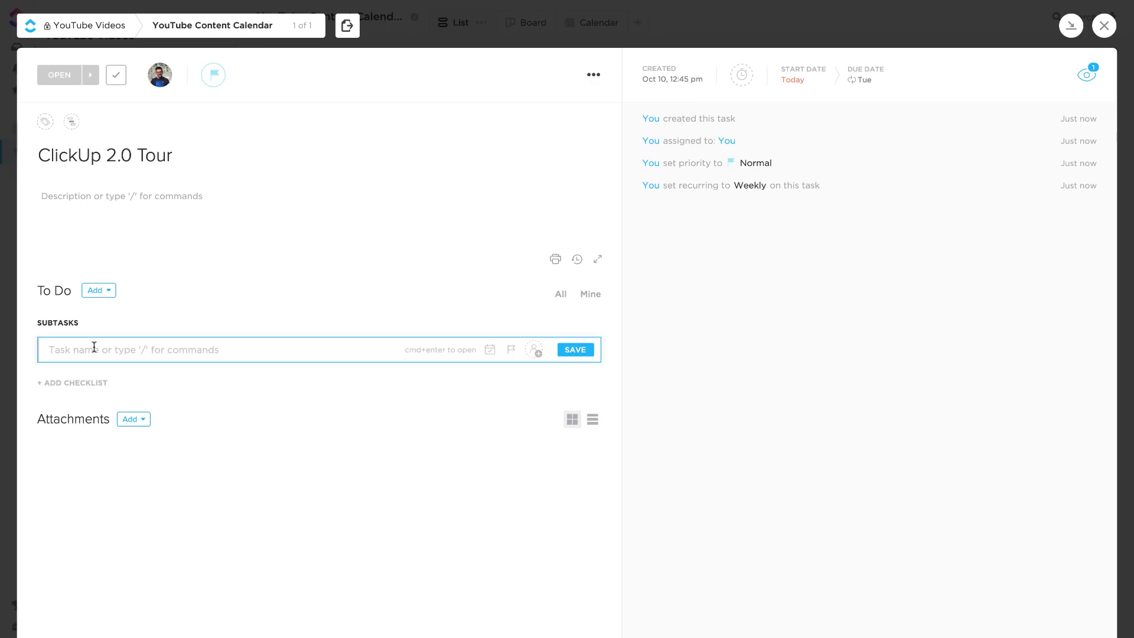
{"action": "type", "text": "Create Thumbnail"}
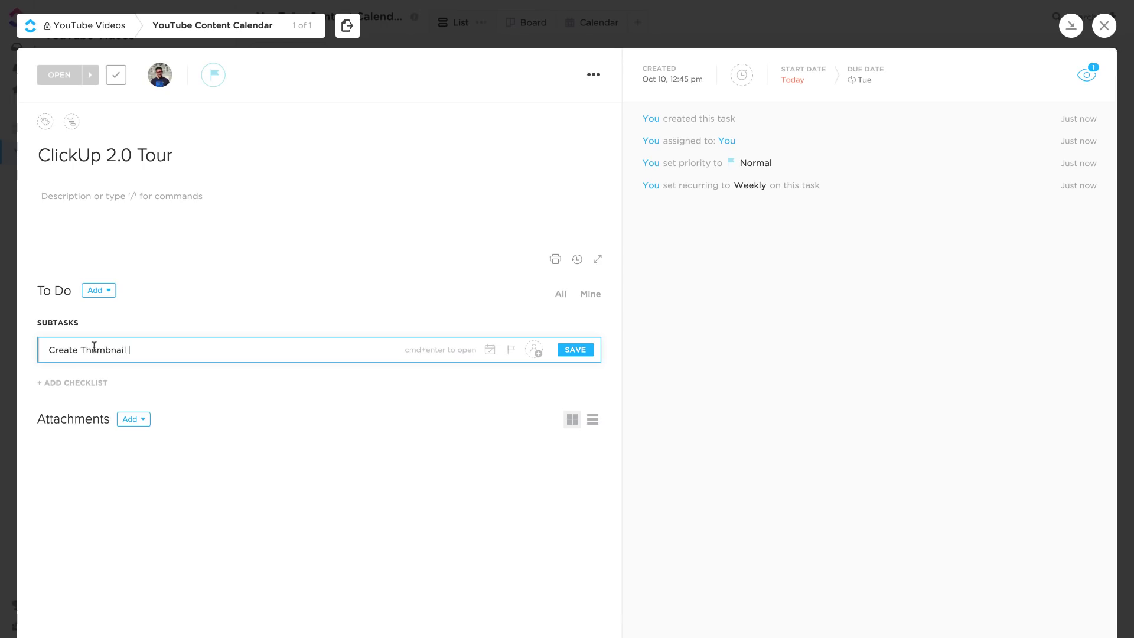
{"action": "key", "text": "Return"}
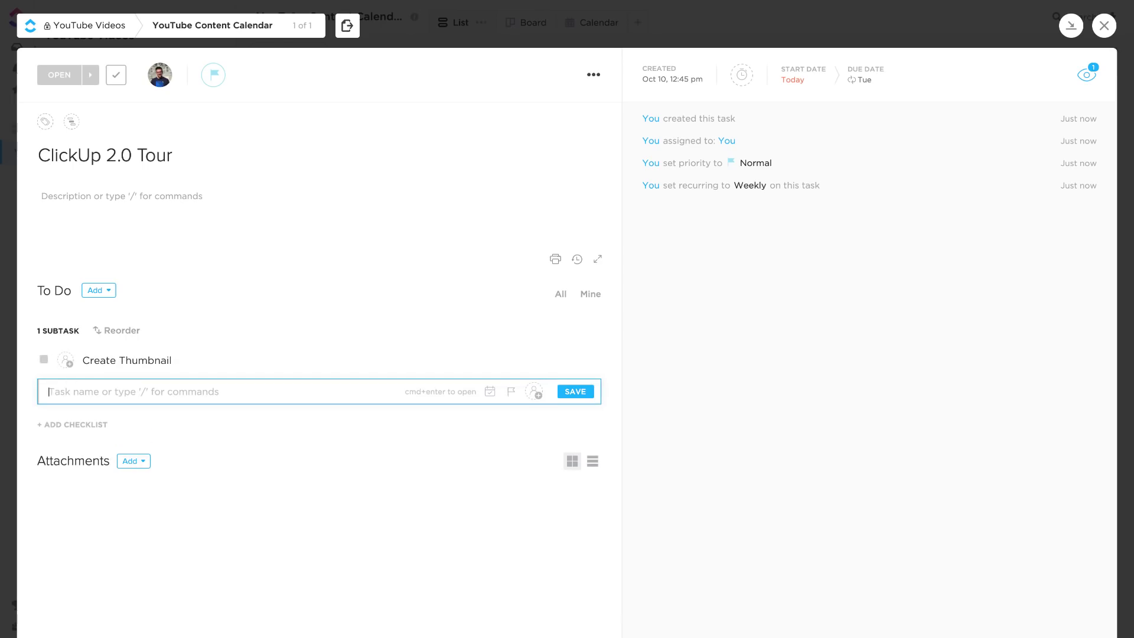
{"action": "type", "text": "Email ClickUp team to check features"}
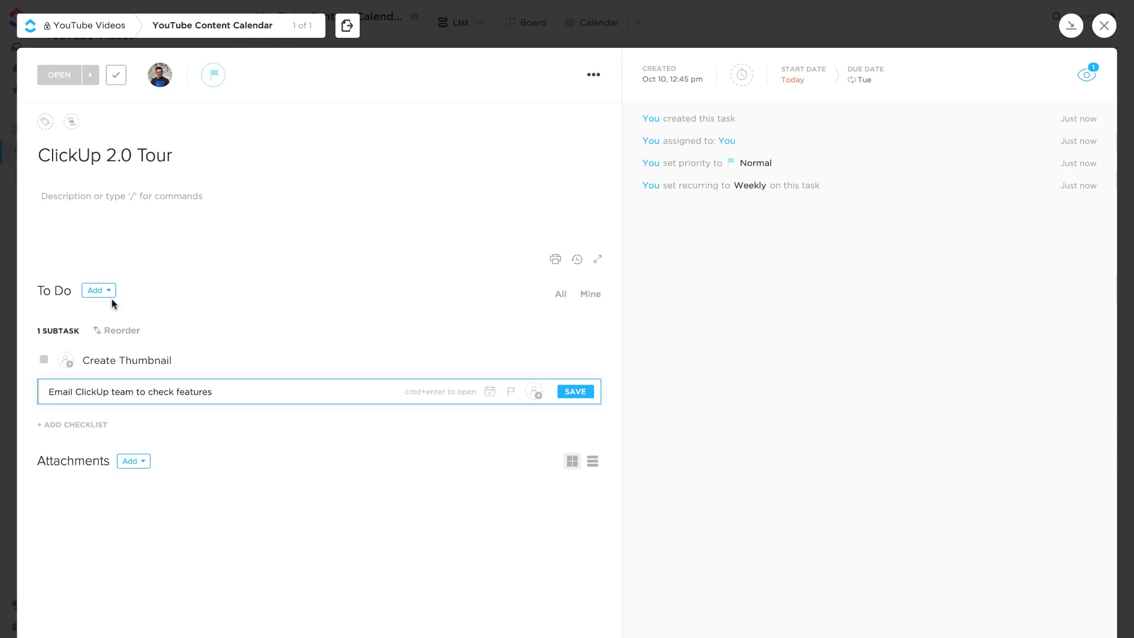
{"action": "left_click", "coordinate": [564, 392]}
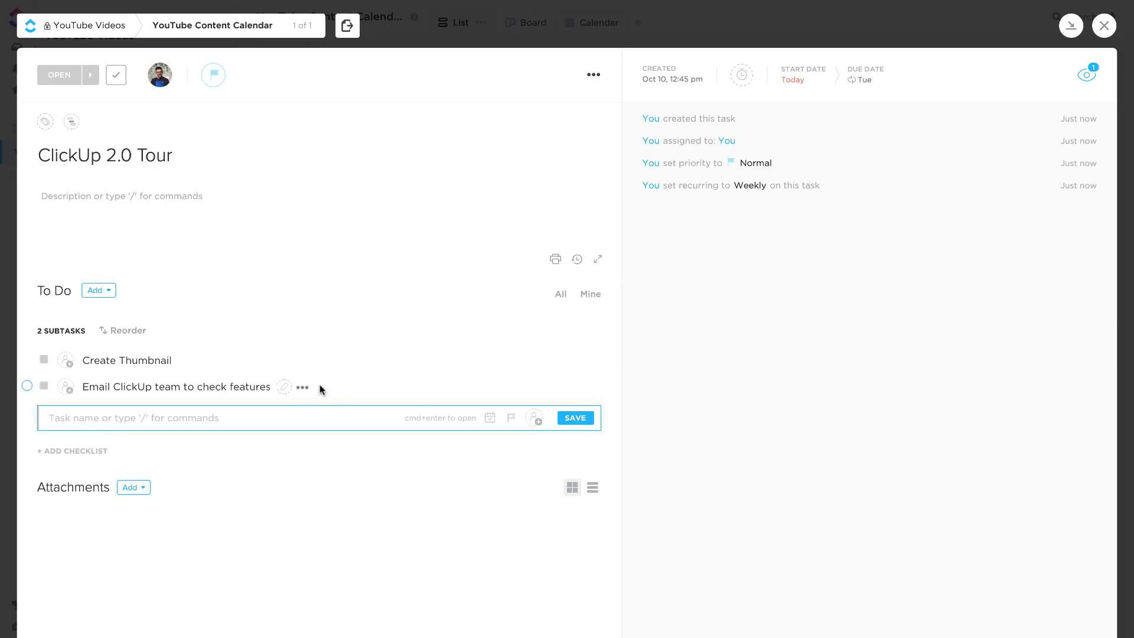
Date the email subtask for tomorrow, October 11.
{"action": "left_click", "coordinate": [302, 387]}
{"action": "left_click", "coordinate": [349, 369]}
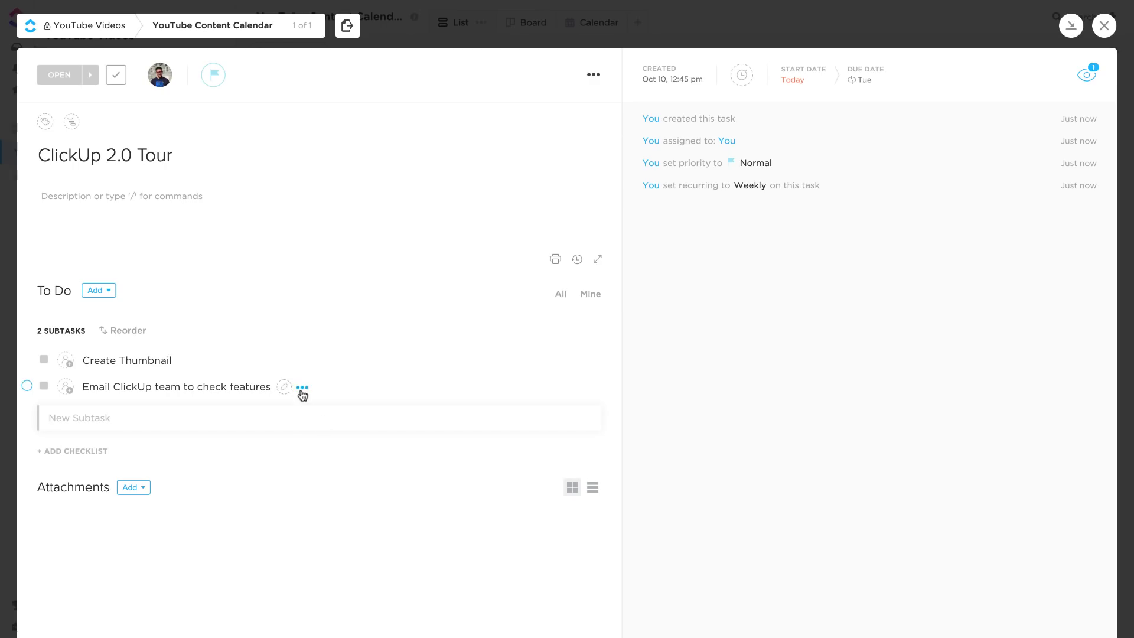
{"action": "left_click", "coordinate": [302, 388]}
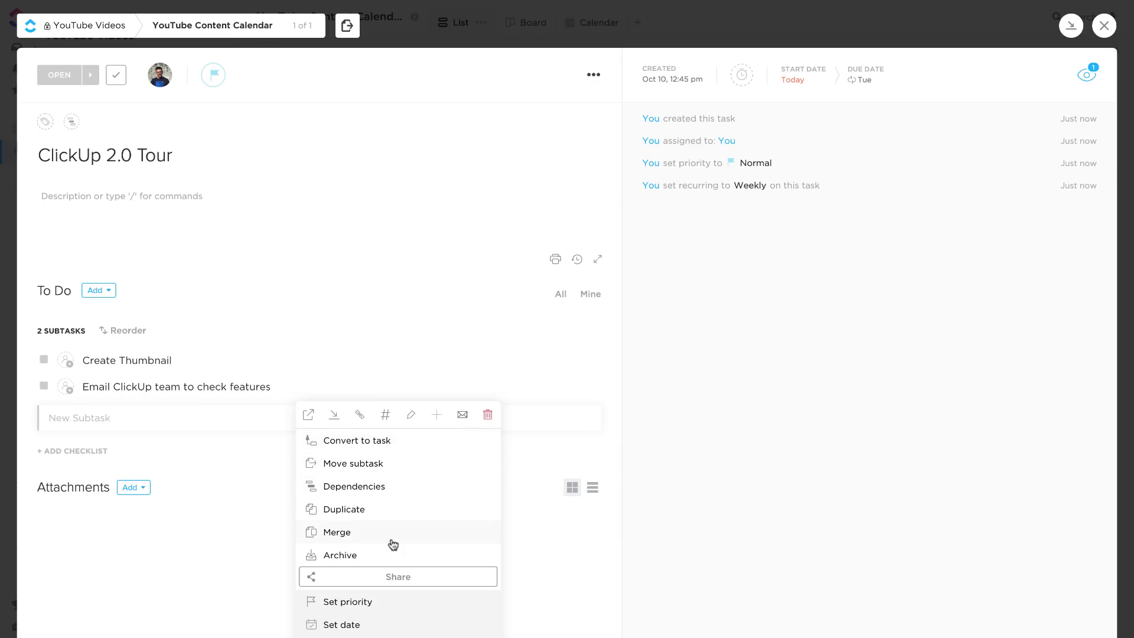
{"action": "left_click", "coordinate": [370, 624]}
{"action": "left_click", "coordinate": [366, 281]}
{"action": "left_click", "coordinate": [384, 363]}
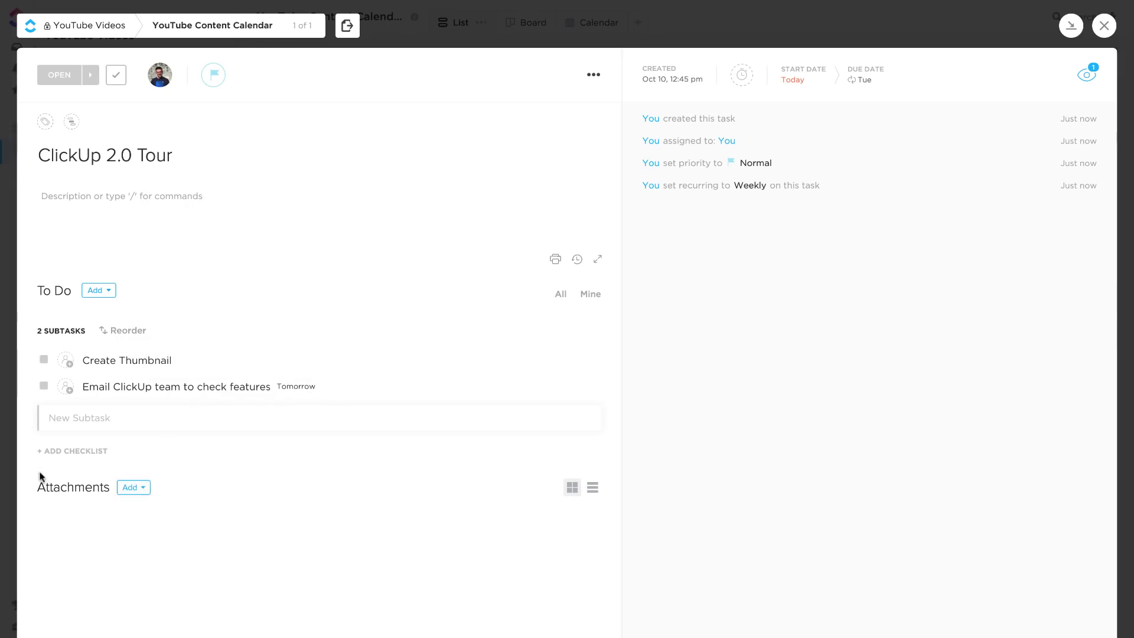
Cancel the new checklist, expand the blank description editor, then minimize the task.
{"action": "left_click", "coordinate": [77, 450]}
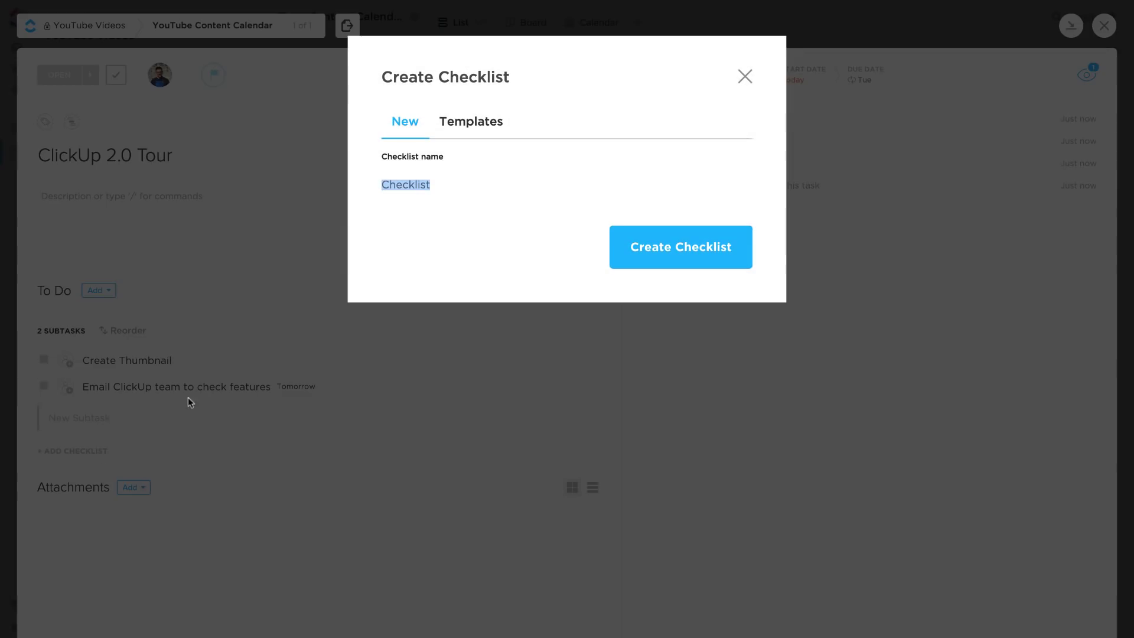
{"action": "left_click", "coordinate": [744, 76]}
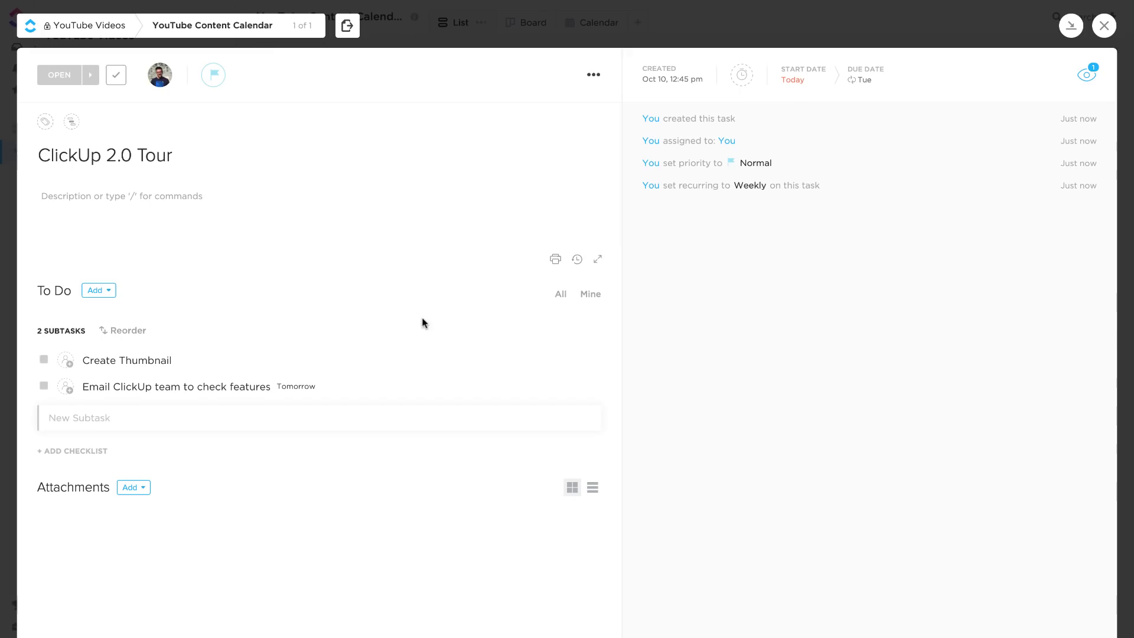
{"action": "left_click", "coordinate": [596, 260]}
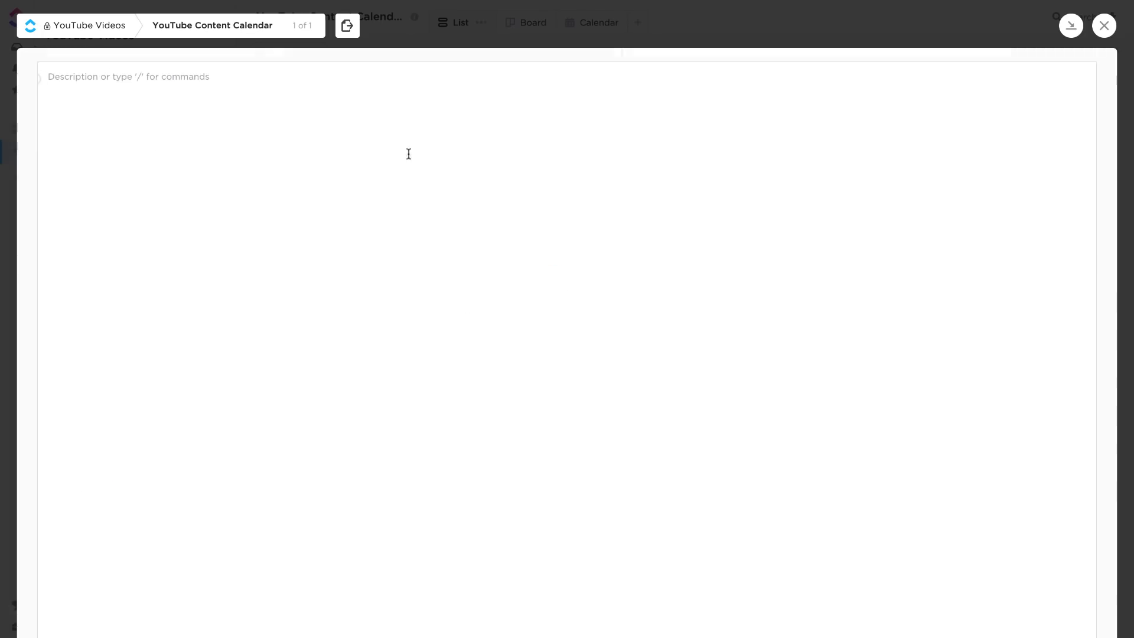
{"action": "left_click", "coordinate": [1071, 26]}
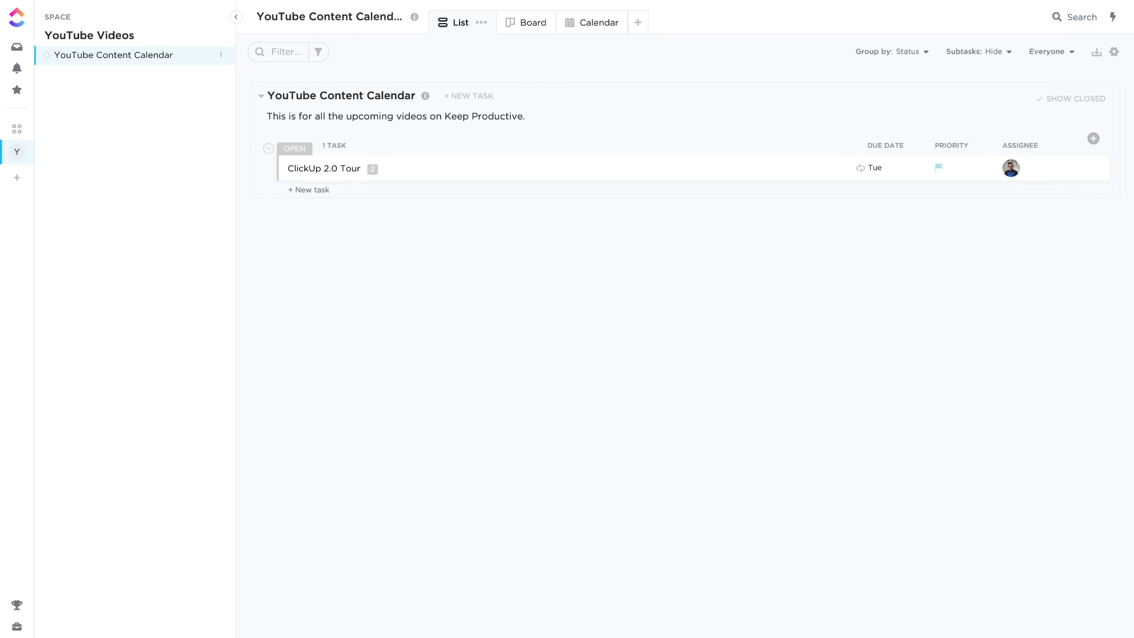
{"action": "left_click", "coordinate": [324, 168]}
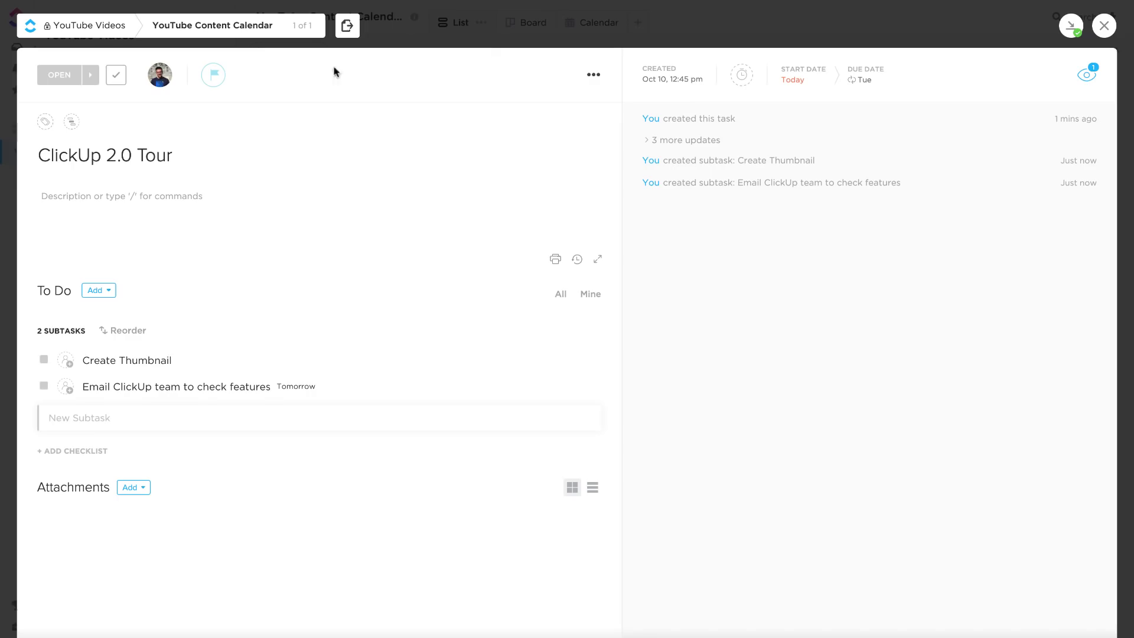
{"action": "left_click", "coordinate": [1104, 25]}
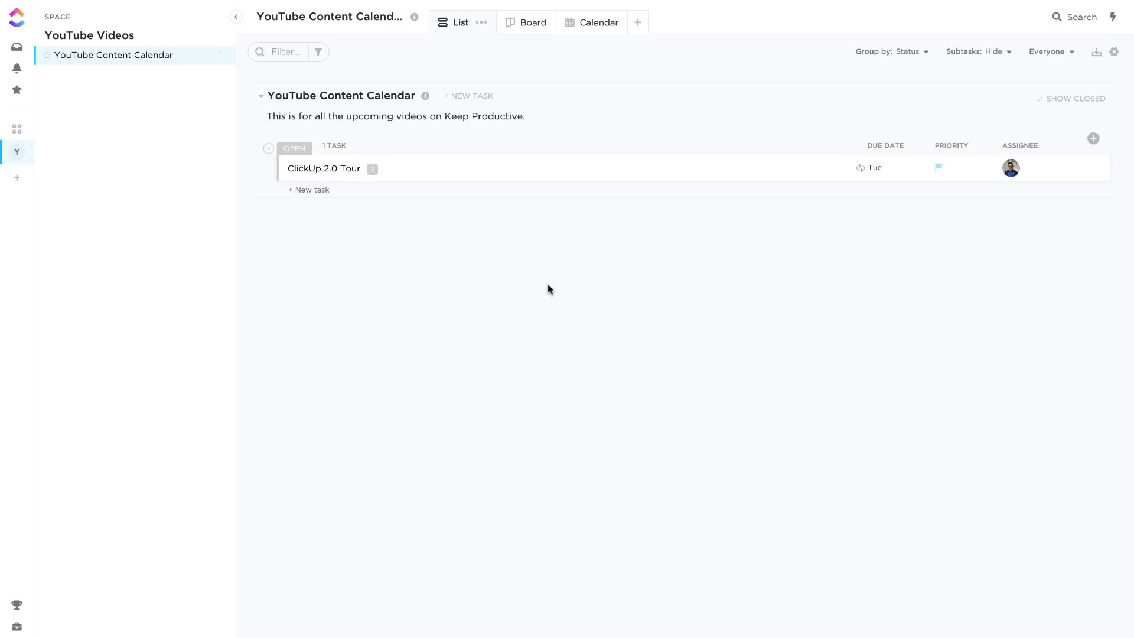
Add the Notion and 'Superhuman Interview' tasks to the list.
{"action": "left_click", "coordinate": [312, 189]}
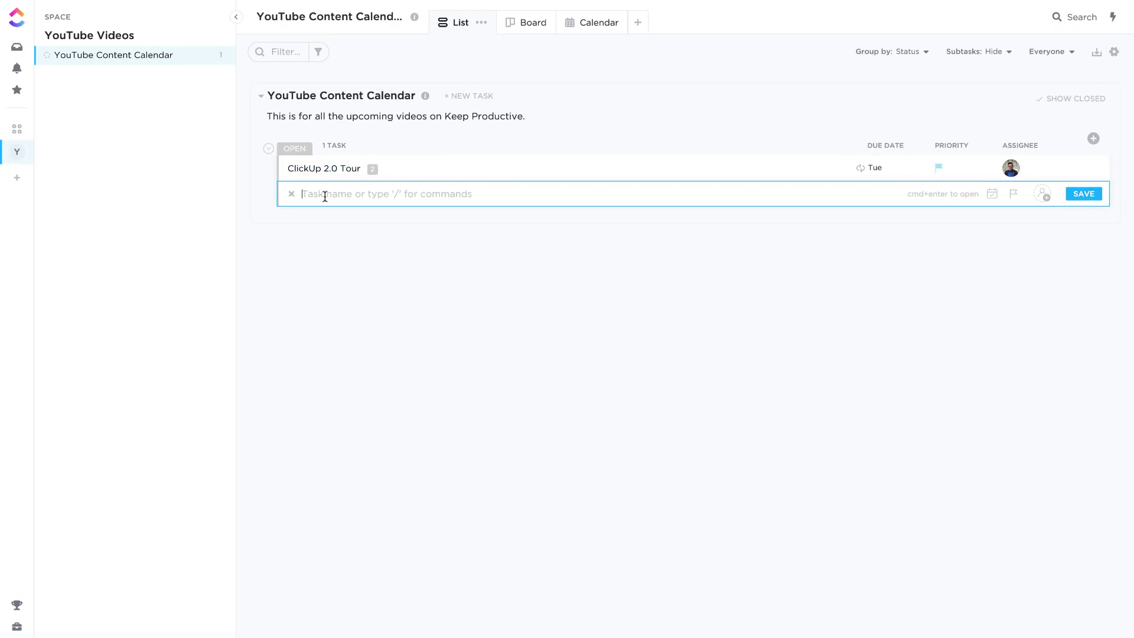
{"action": "type", "text": "Notion Instead Of.."}
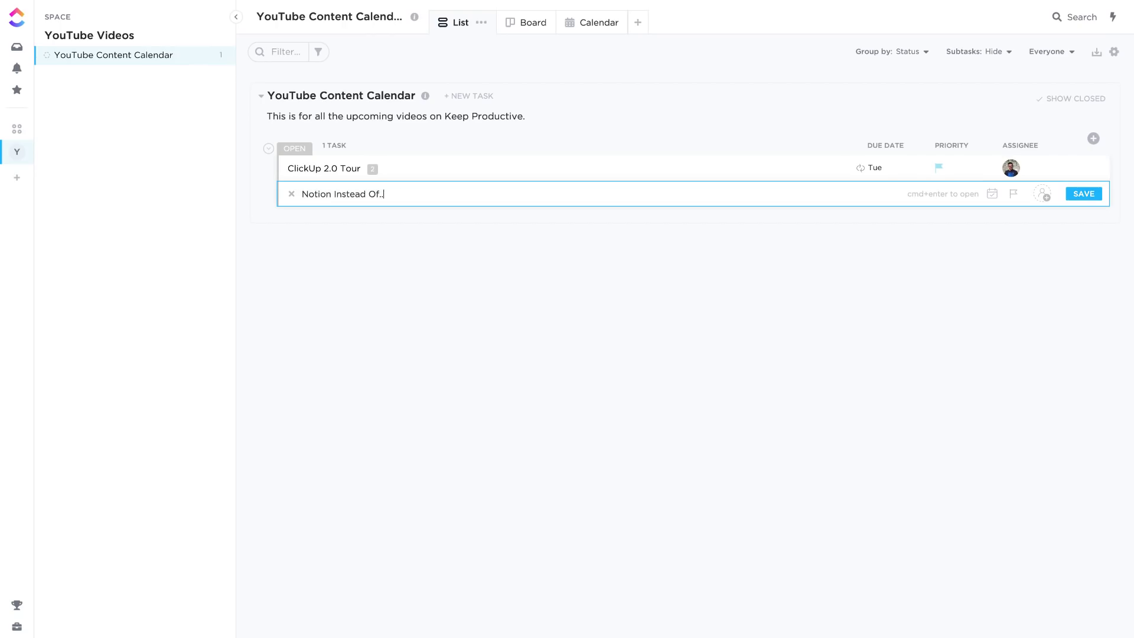
{"action": "key", "text": "Return"}
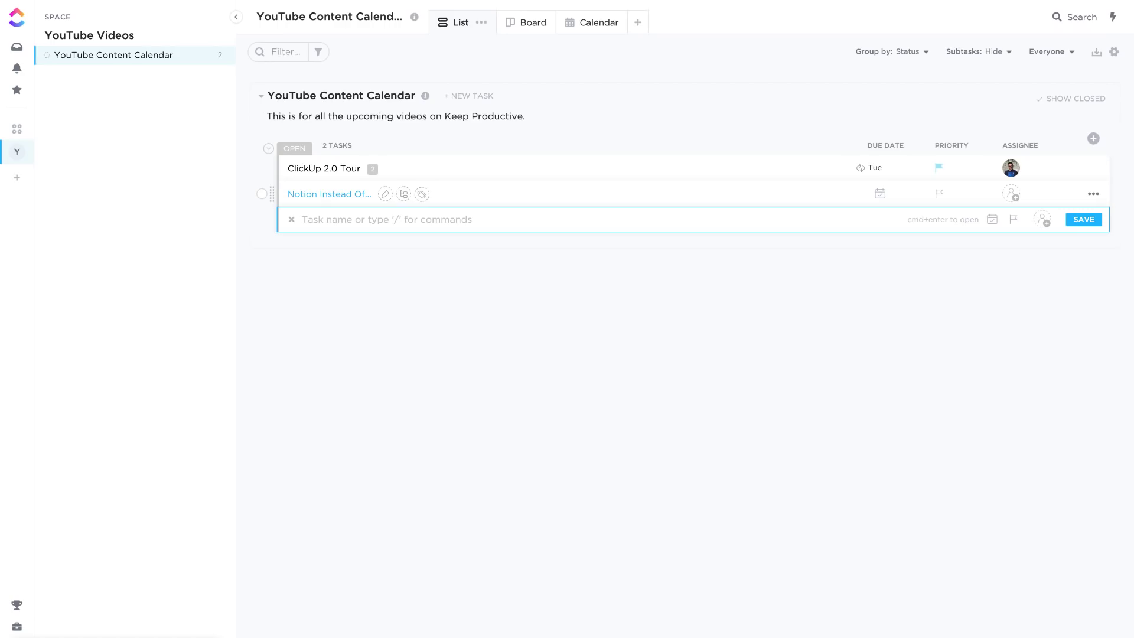
{"action": "type", "text": "Superhuman Interview"}
{"action": "key", "text": "Return"}
{"action": "left_click", "coordinate": [461, 319]}
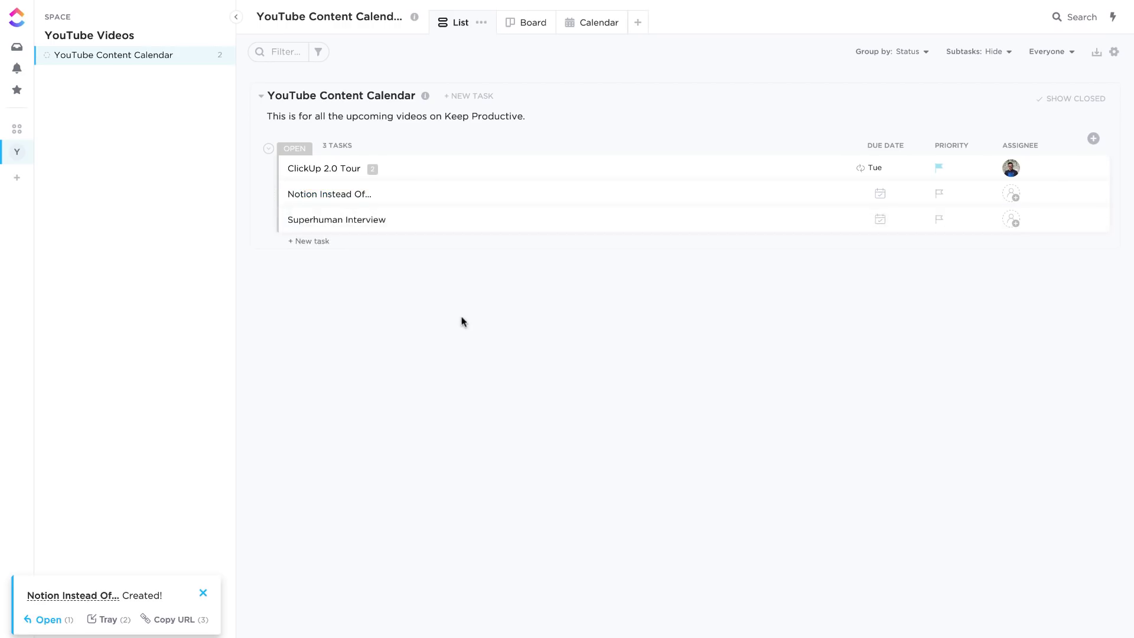
Make Superhuman Interview due tomorrow and the Notion task due October 16.
{"action": "left_click", "coordinate": [880, 220]}
{"action": "left_click", "coordinate": [821, 233]}
{"action": "left_click", "coordinate": [965, 317]}
{"action": "left_click", "coordinate": [880, 193]}
{"action": "left_click", "coordinate": [757, 227]}
{"action": "left_click", "coordinate": [778, 227]}
{"action": "left_click", "coordinate": [834, 288]}
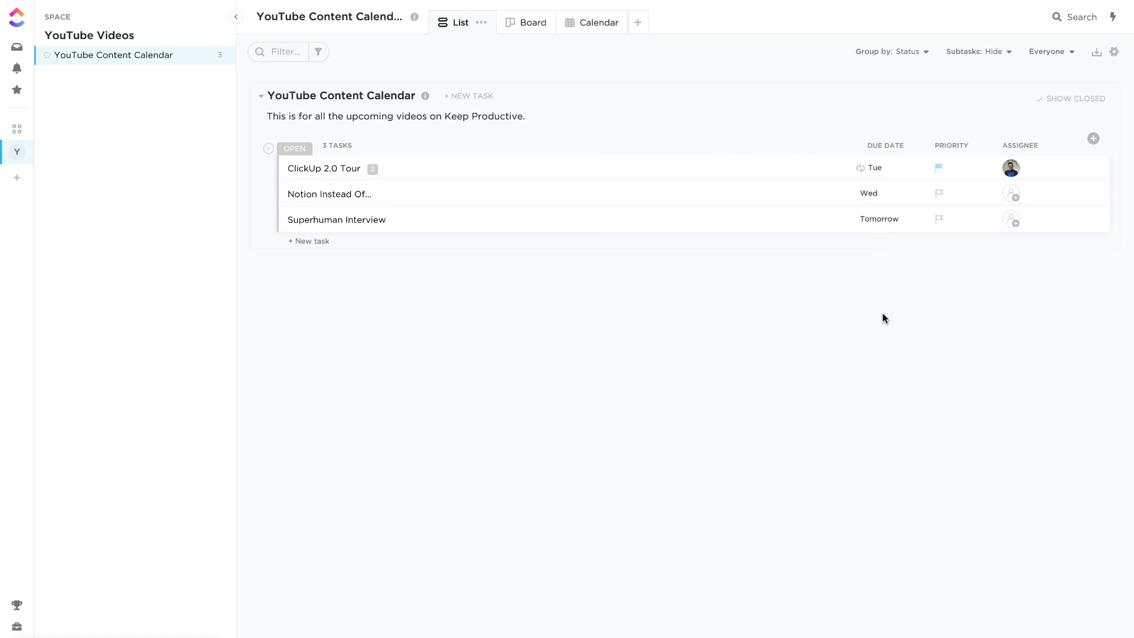
Give Notion High and Superhuman Interview Low priority, assigning both to yourself.
{"action": "left_click", "coordinate": [939, 193]}
{"action": "left_click", "coordinate": [960, 251]}
{"action": "left_click", "coordinate": [940, 224]}
{"action": "left_click", "coordinate": [969, 331]}
{"action": "left_click", "coordinate": [1011, 195]}
{"action": "left_click", "coordinate": [1016, 261]}
{"action": "left_click", "coordinate": [1011, 220]}
{"action": "left_click", "coordinate": [1016, 286]}
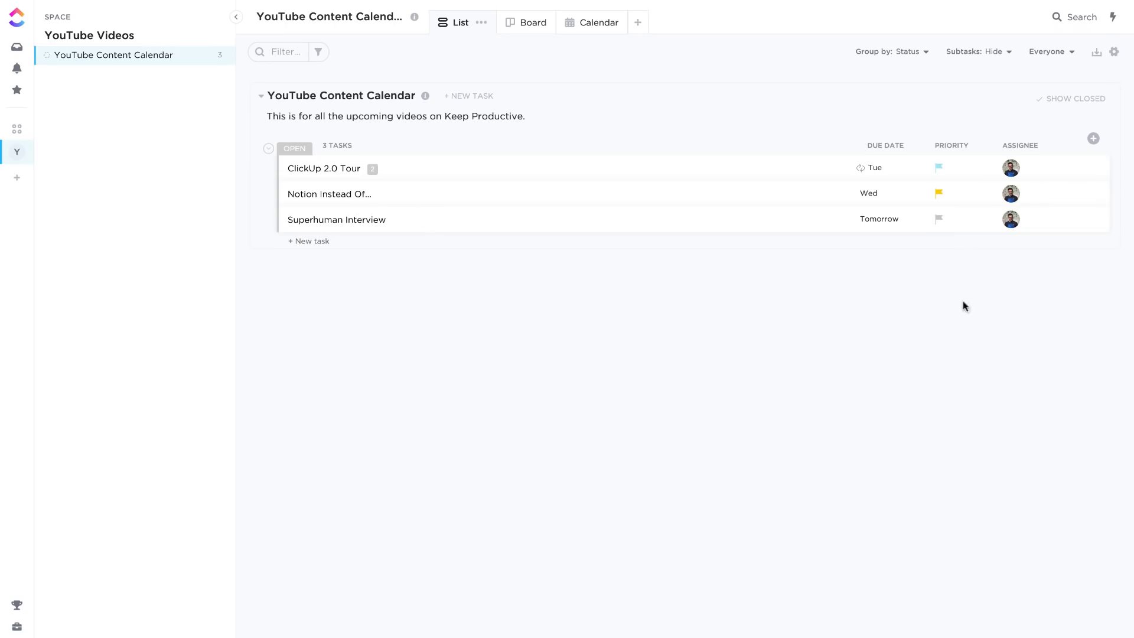
{"action": "left_click", "coordinate": [282, 57]}
{"action": "left_click", "coordinate": [372, 52]}
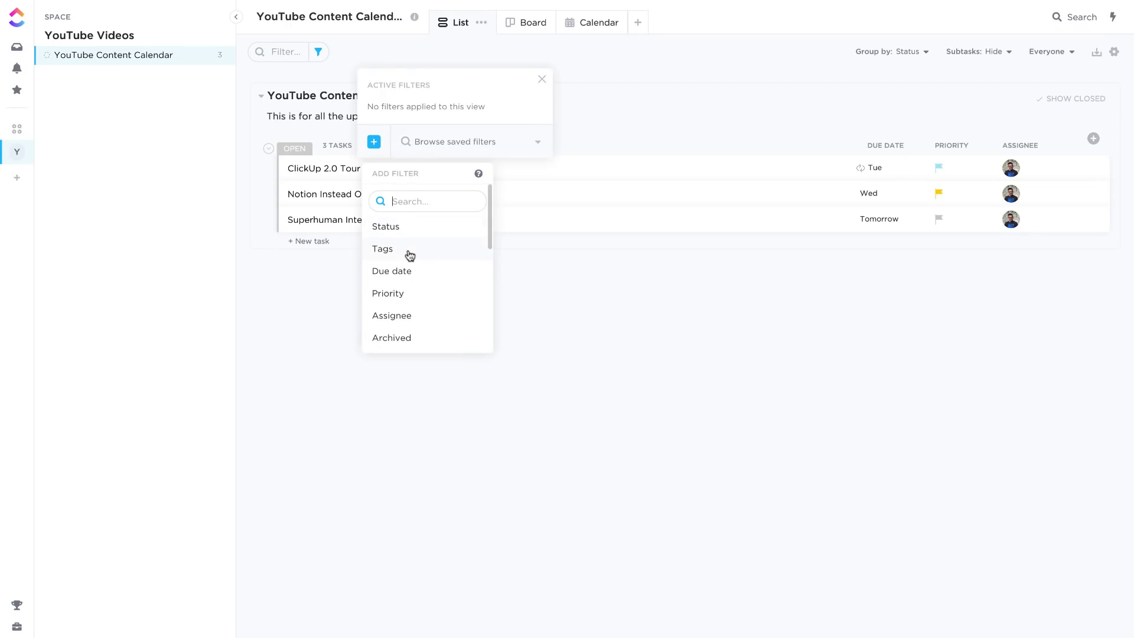
{"action": "left_click", "coordinate": [399, 293]}
{"action": "left_click", "coordinate": [567, 188]}
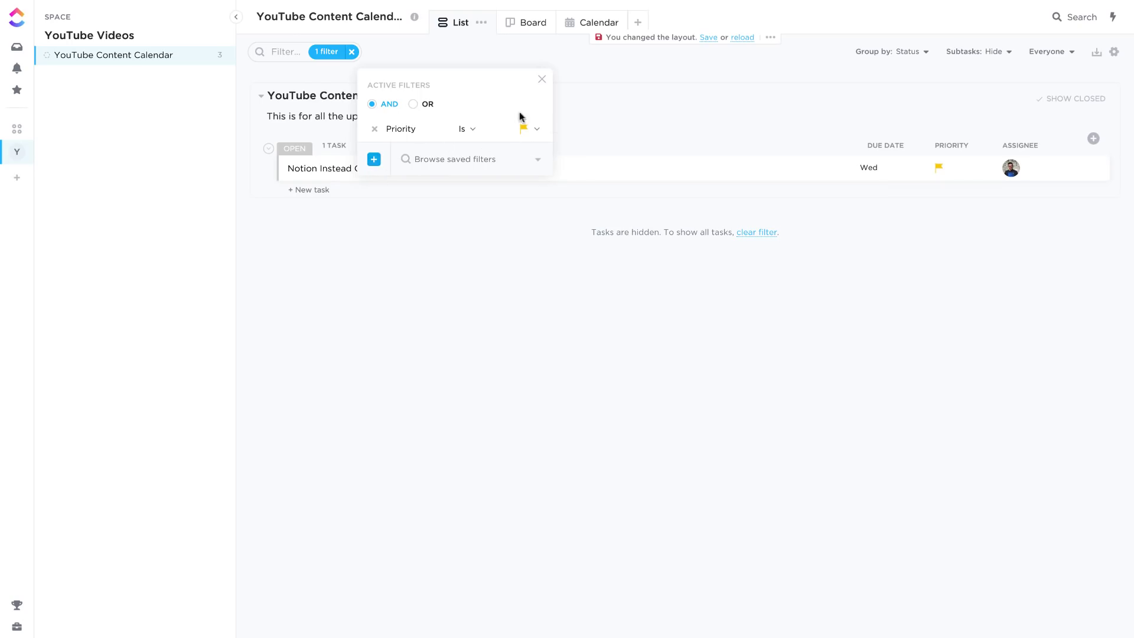
{"action": "left_click", "coordinate": [541, 79]}
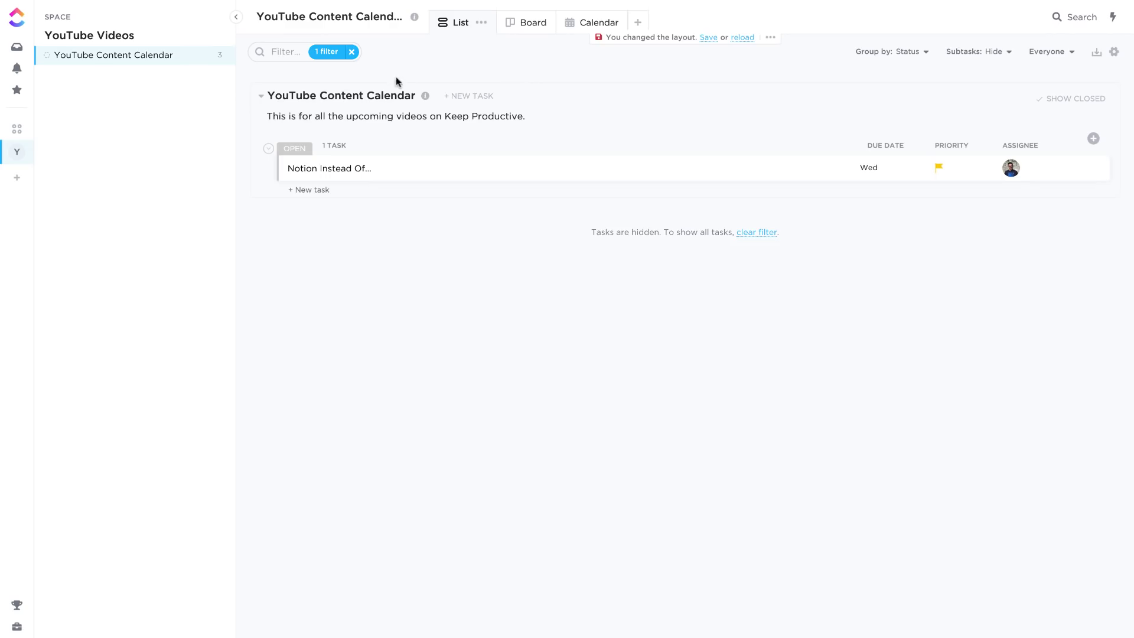
{"action": "left_click", "coordinate": [351, 52]}
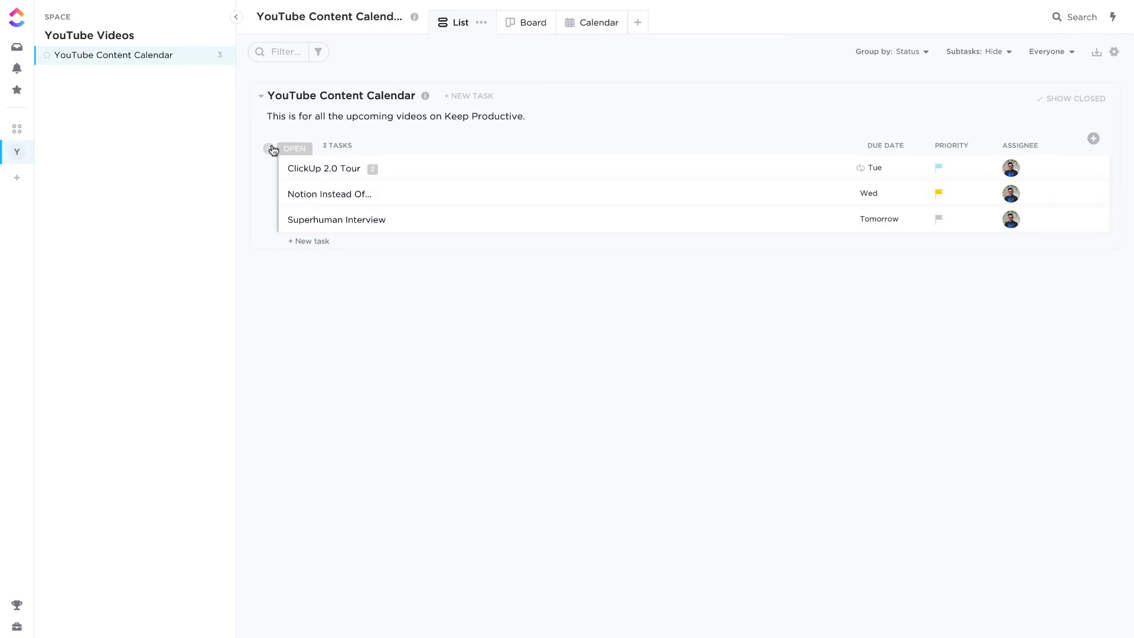
Try grouping by Priority, then group by Status so all three tasks sit under OPEN.
{"action": "left_click", "coordinate": [920, 52]}
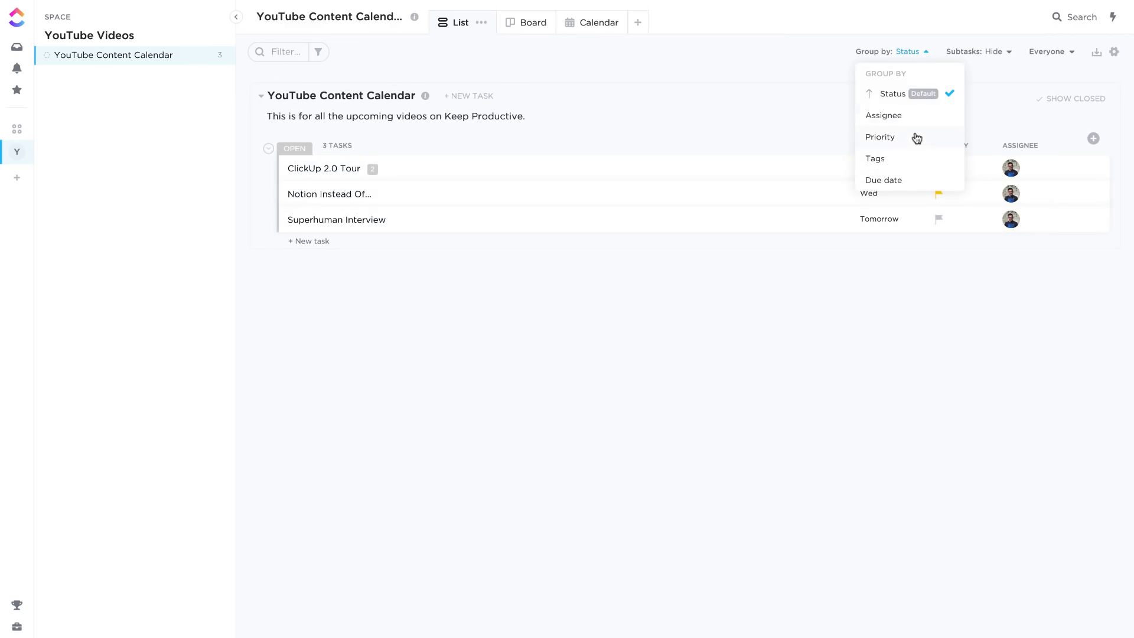
{"action": "left_click", "coordinate": [916, 136]}
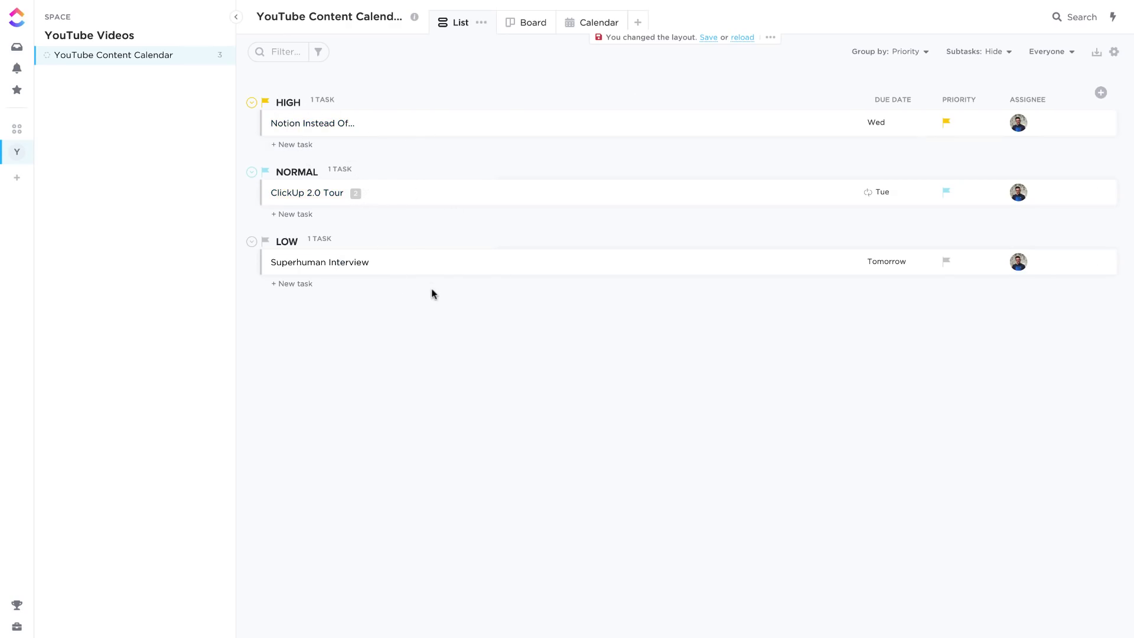
{"action": "left_click", "coordinate": [958, 52]}
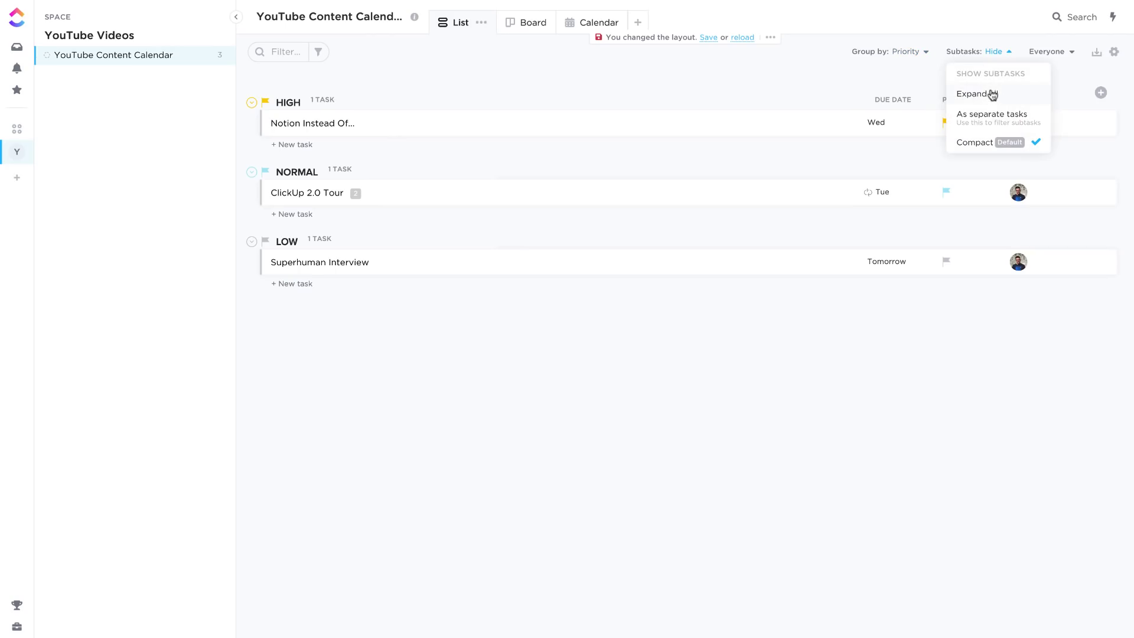
{"action": "left_click", "coordinate": [888, 51]}
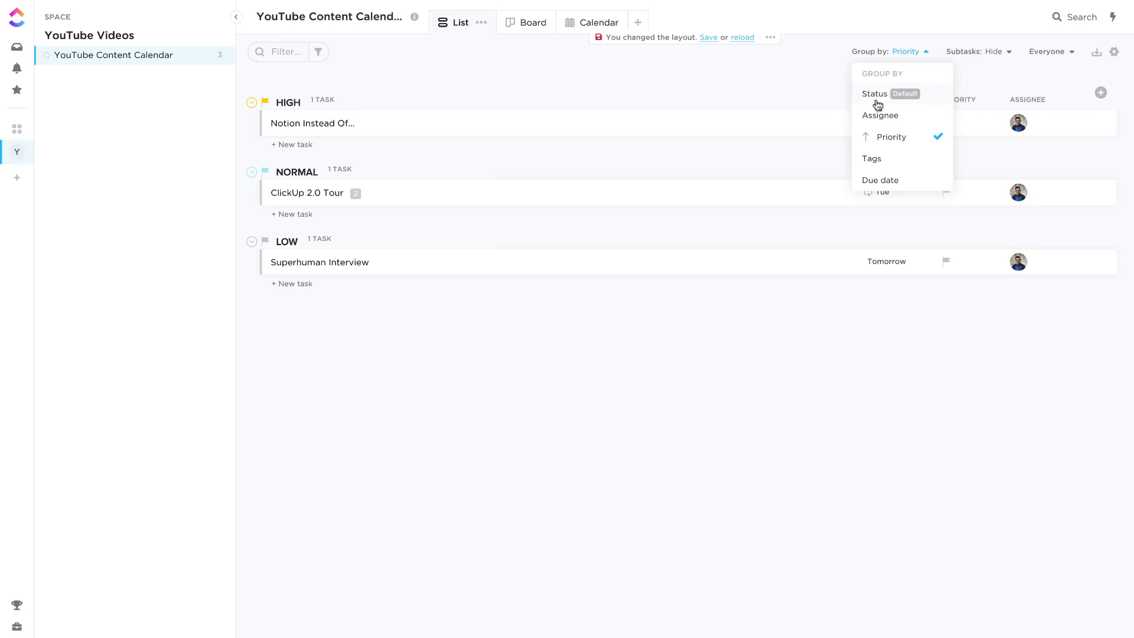
{"action": "left_click", "coordinate": [874, 93]}
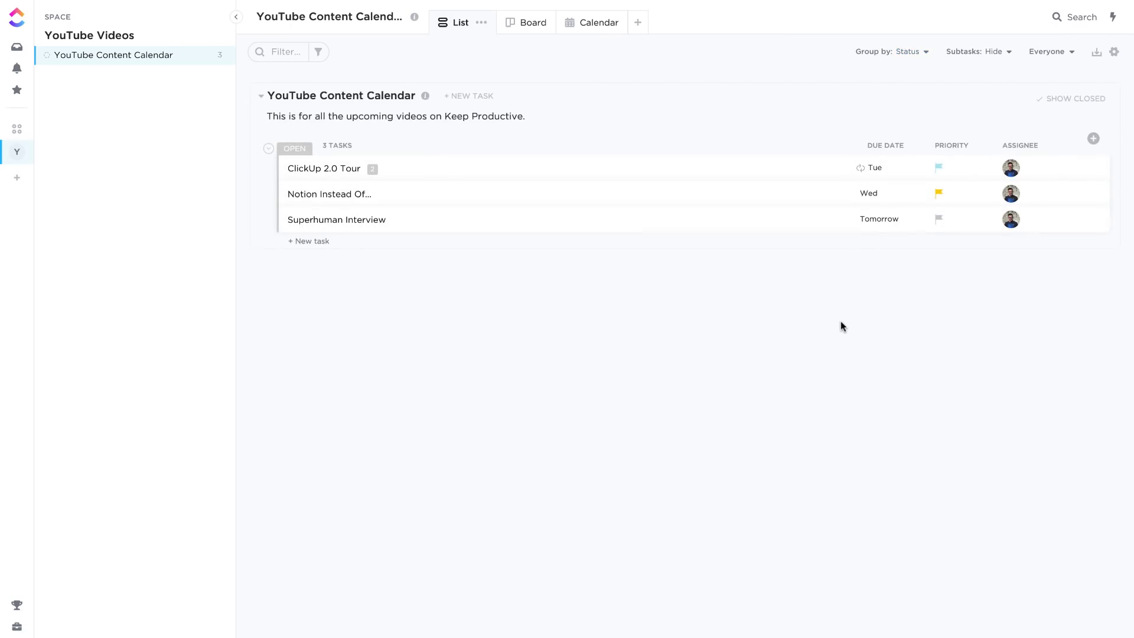
{"action": "left_click", "coordinate": [16, 626]}
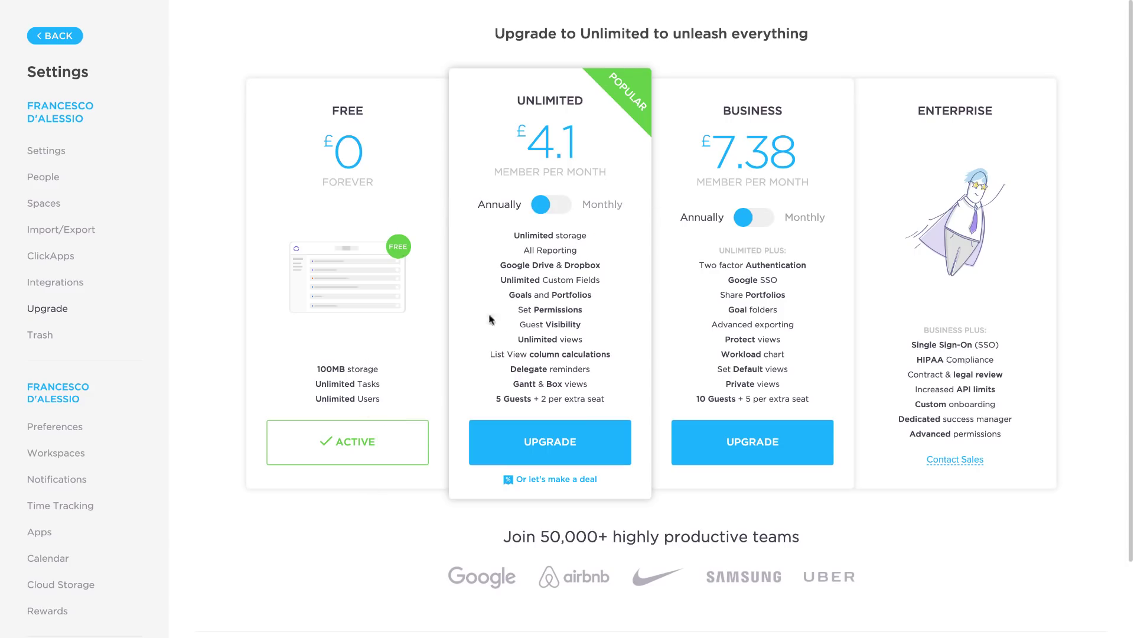
{"action": "left_click", "coordinate": [65, 35]}
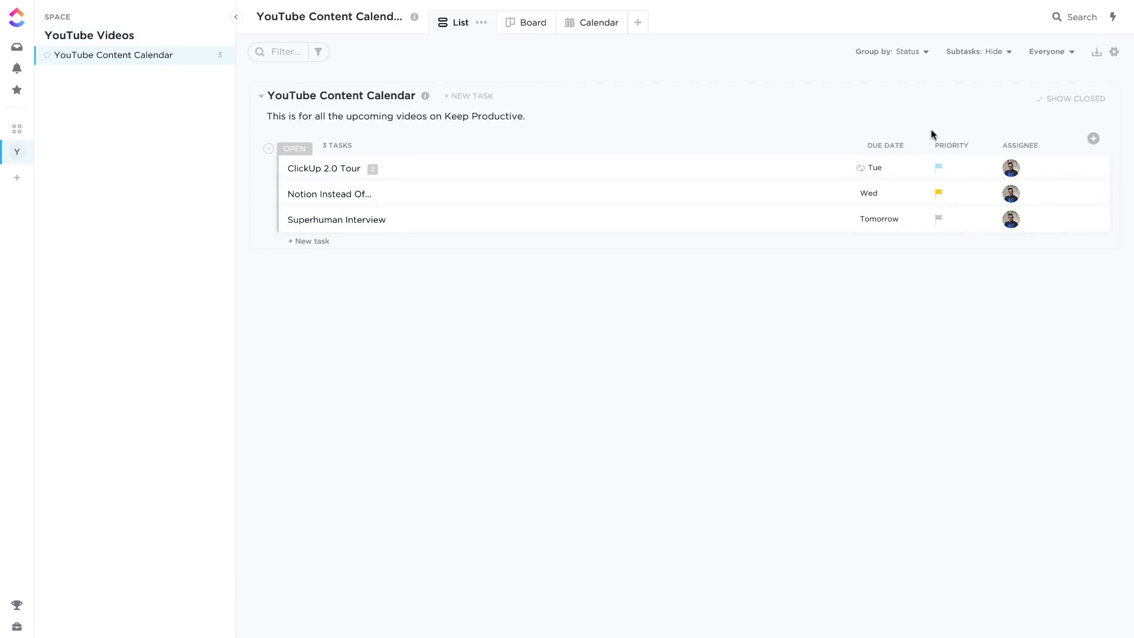
On the board, put ClickUp 2.0 Tour in READY, Notion in WRITING, Superhuman Interview in APPROVAL.
{"action": "mouse_move", "coordinate": [792, 96]}
{"action": "left_click", "coordinate": [524, 30]}
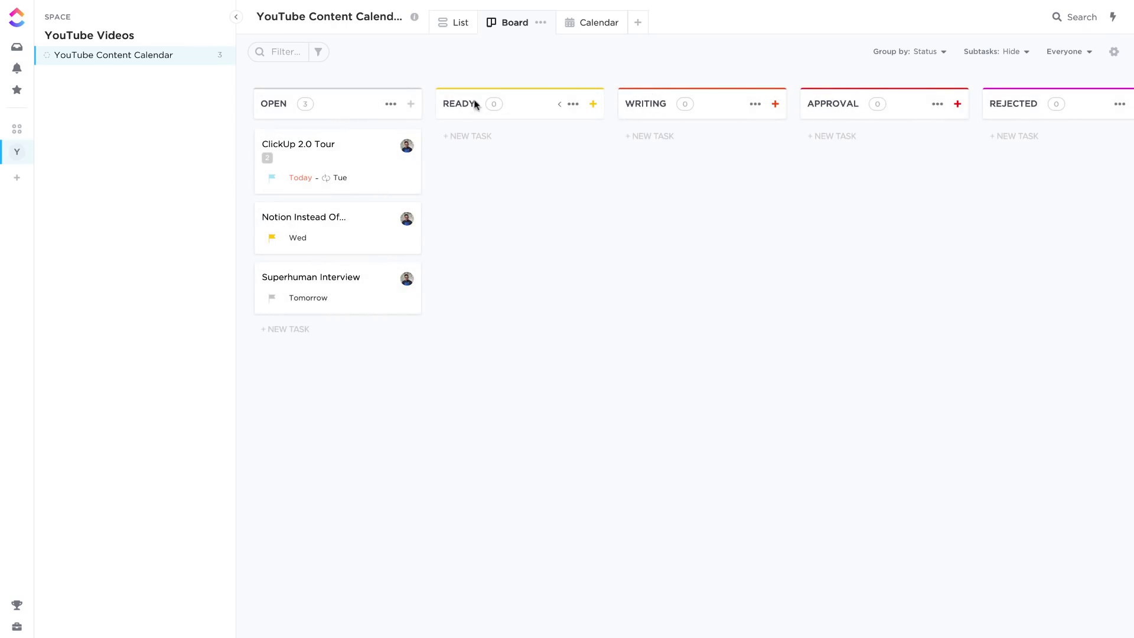
{"action": "scroll", "coordinate": [713, 104], "scroll_direction": "right", "scroll_amount": 4}
{"action": "scroll", "coordinate": [713, 104], "scroll_direction": "left", "scroll_amount": 4}
{"action": "left_click_drag", "start_coordinate": [329, 165], "coordinate": [511, 141]}
{"action": "left_click_drag", "start_coordinate": [320, 150], "coordinate": [706, 144]}
{"action": "left_click_drag", "start_coordinate": [343, 134], "coordinate": [925, 155]}
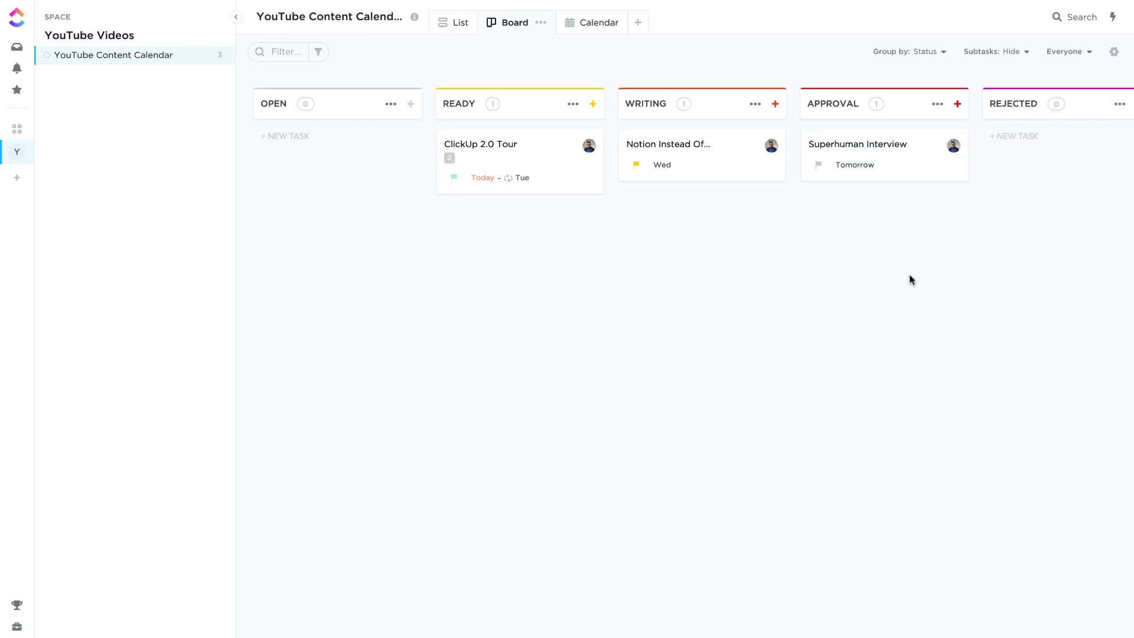
{"action": "scroll", "coordinate": [746, 273], "scroll_direction": "right", "scroll_amount": 3}
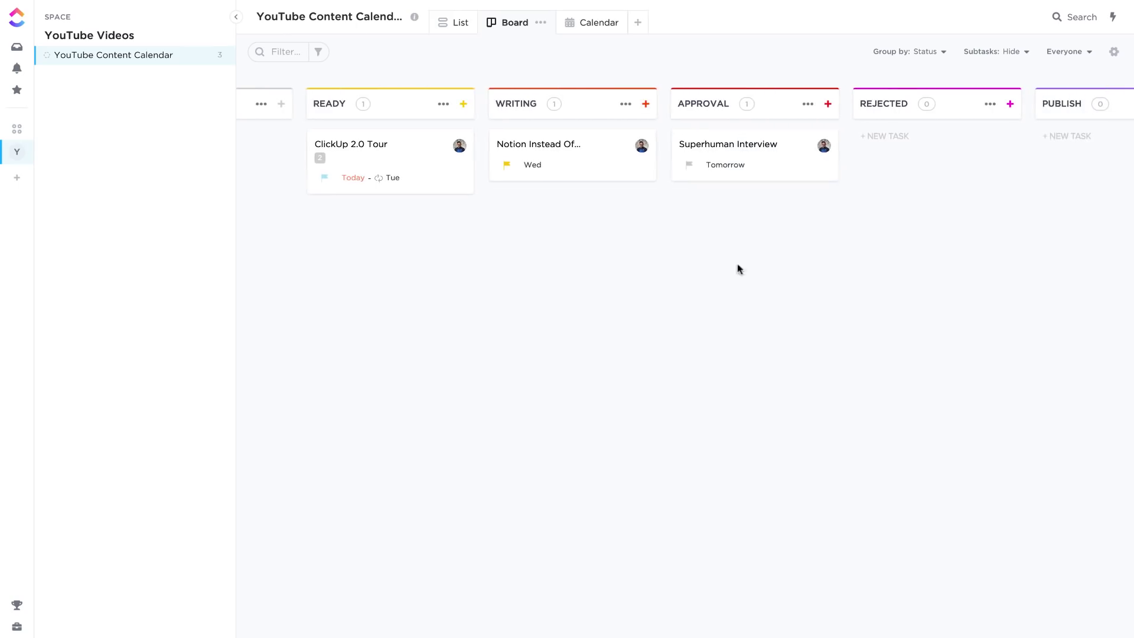
{"action": "left_click", "coordinate": [450, 25]}
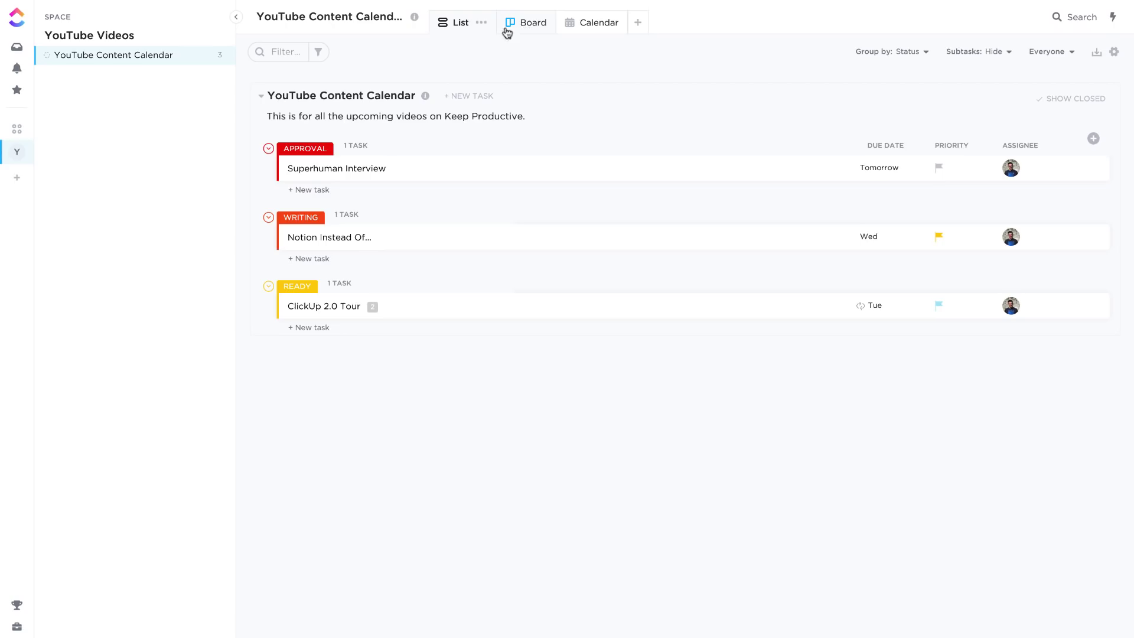
{"action": "left_click", "coordinate": [1063, 52]}
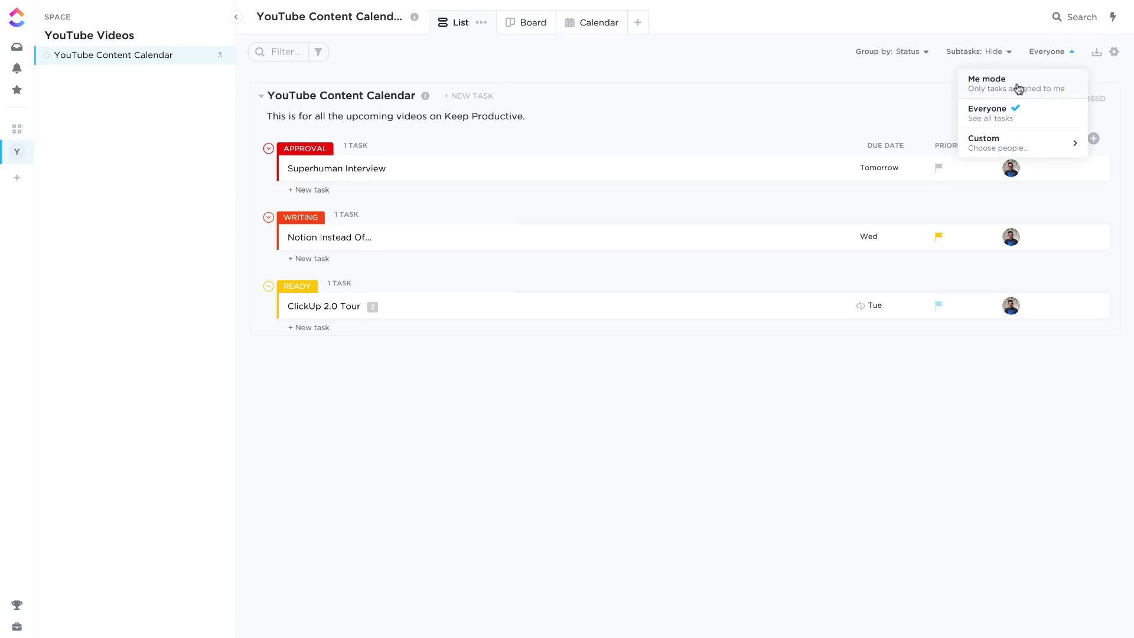
{"action": "left_click", "coordinate": [1018, 89]}
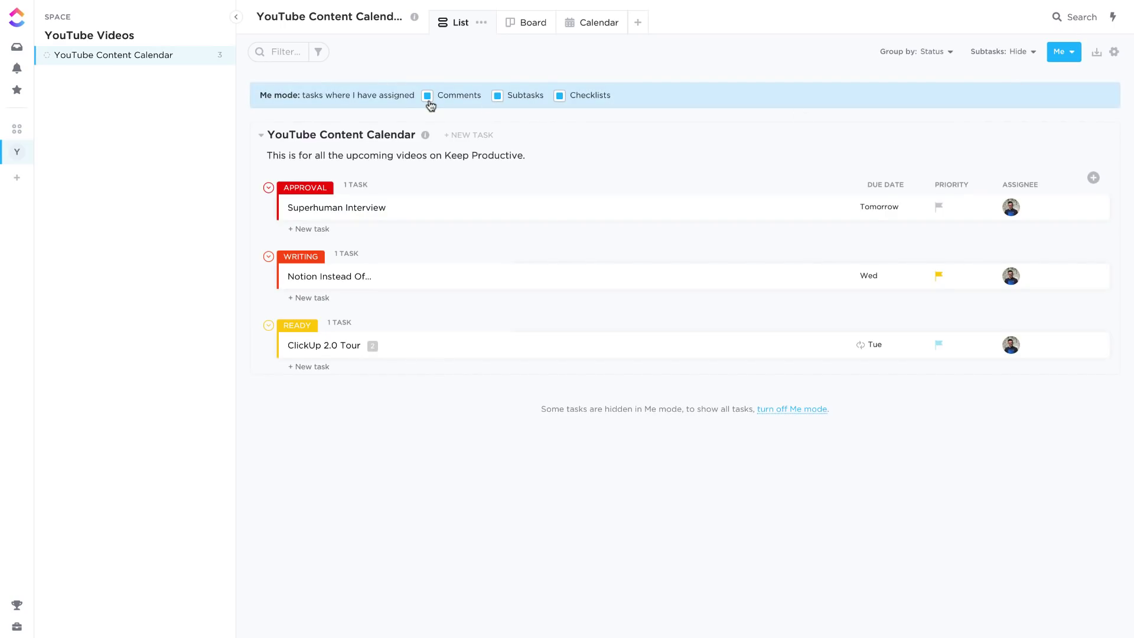
{"action": "left_click", "coordinate": [1065, 56]}
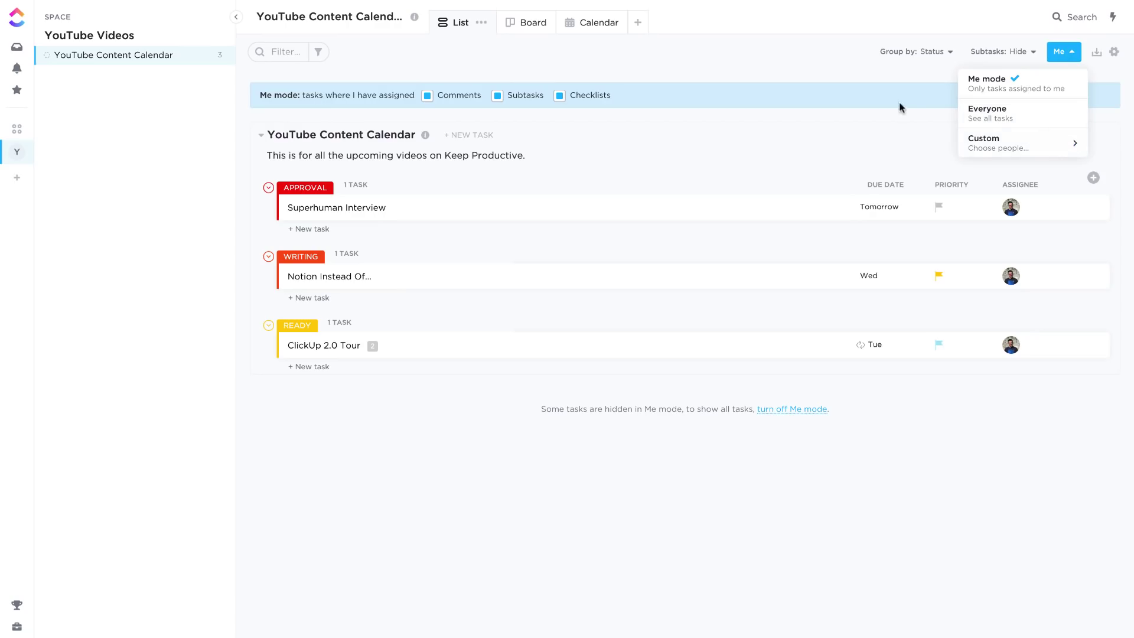
{"action": "left_click", "coordinate": [986, 112]}
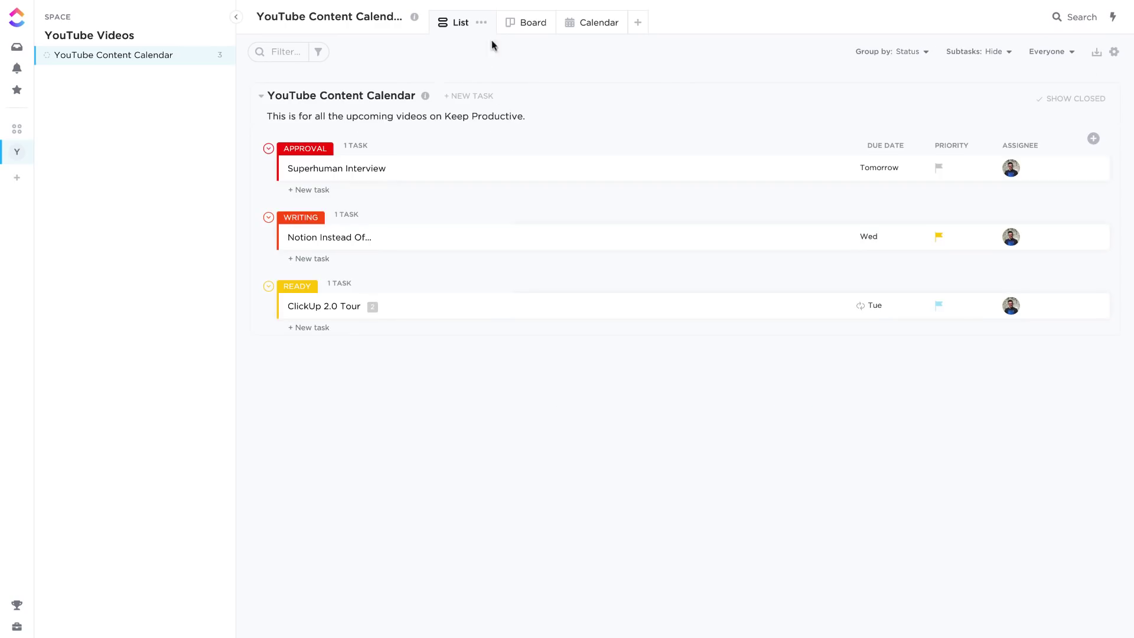
Switch to the board and briefly open the ClickUp 2.0 Tour task details.
{"action": "left_click", "coordinate": [526, 28]}
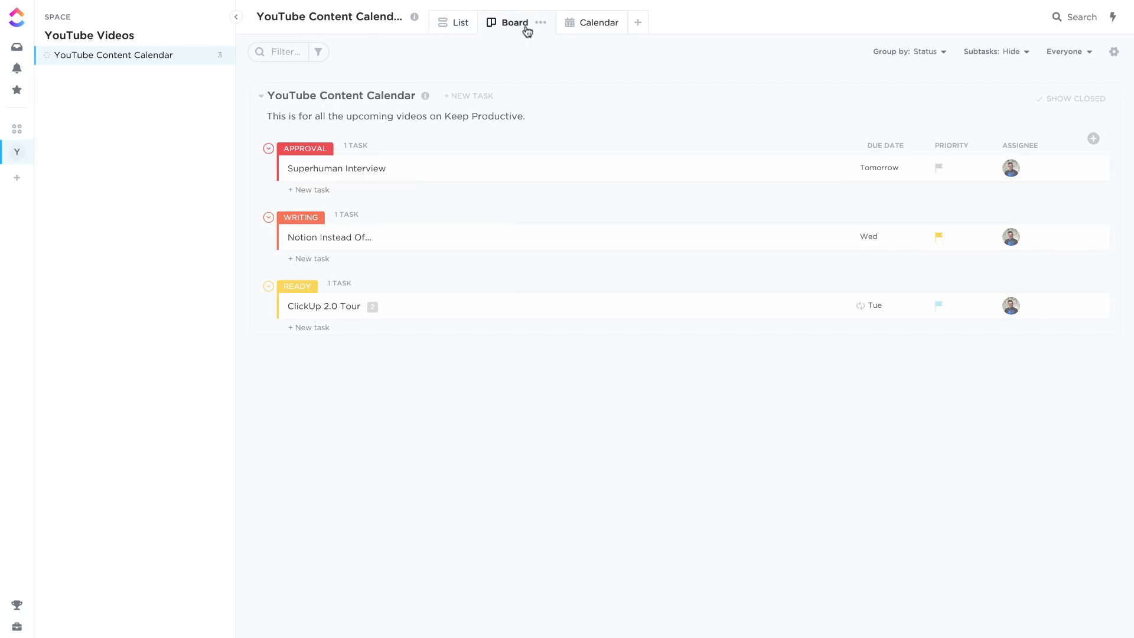
{"action": "mouse_move", "coordinate": [553, 178]}
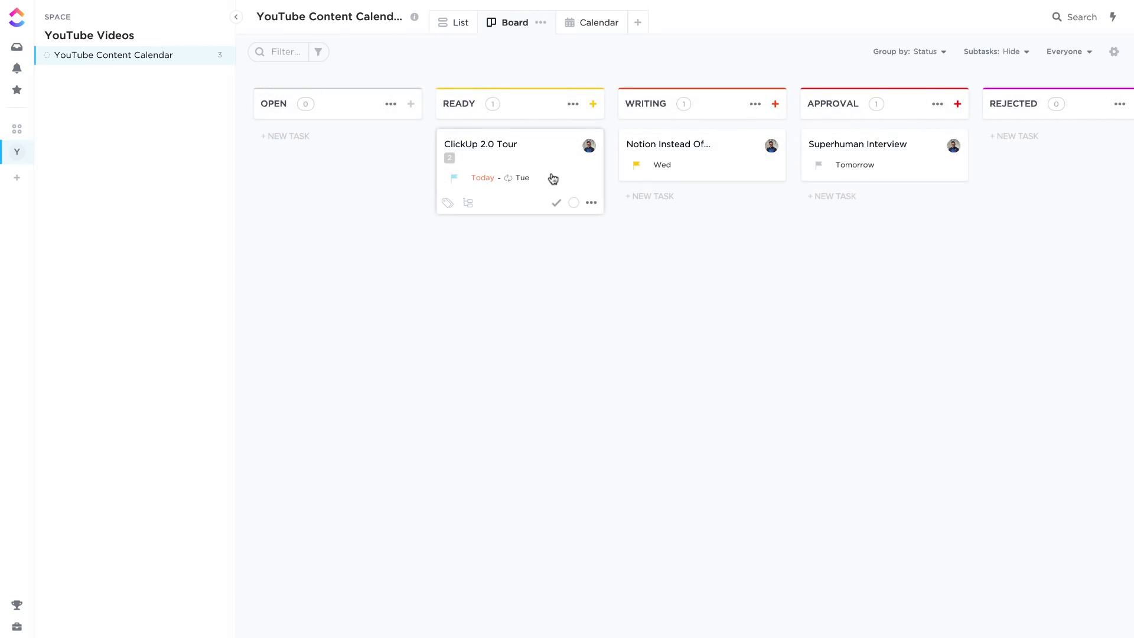
{"action": "mouse_move", "coordinate": [712, 158]}
{"action": "left_click", "coordinate": [554, 164]}
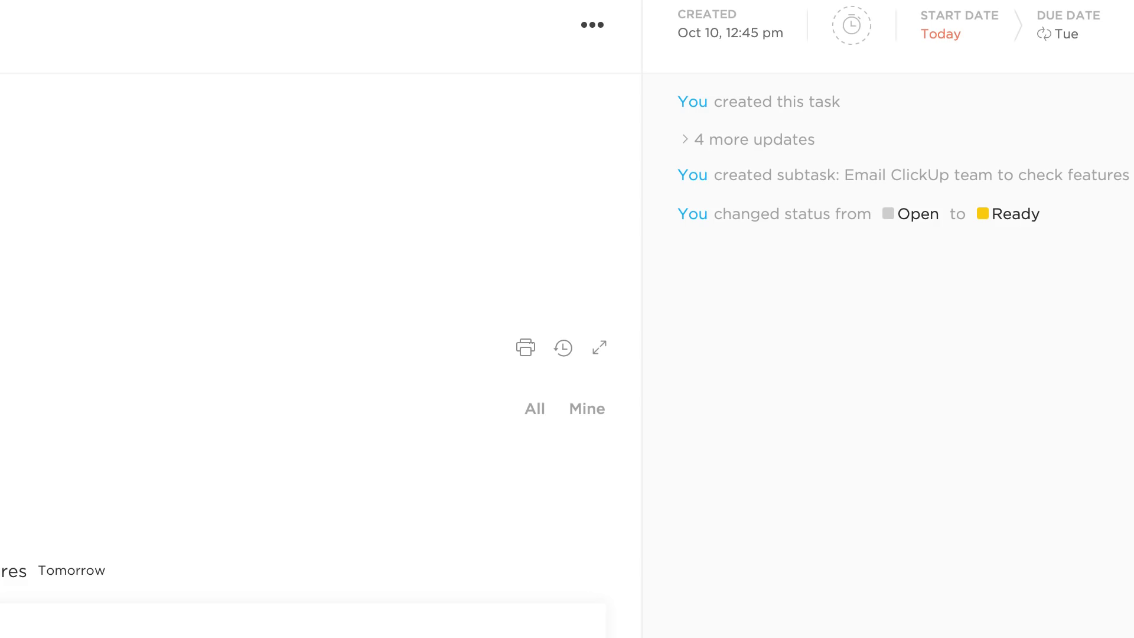
{"action": "key", "text": "Escape"}
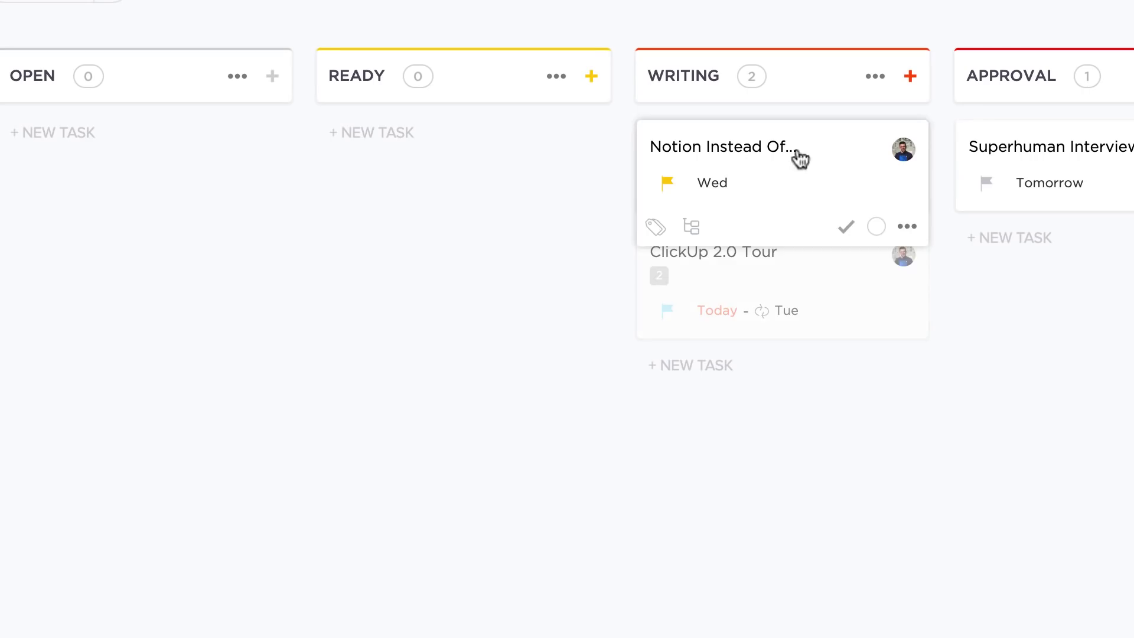
Move ClickUp 2.0 Tour into WRITING and close the Notion video task.
{"action": "scroll", "coordinate": [863, 305], "scroll_direction": "right", "scroll_amount": 10}
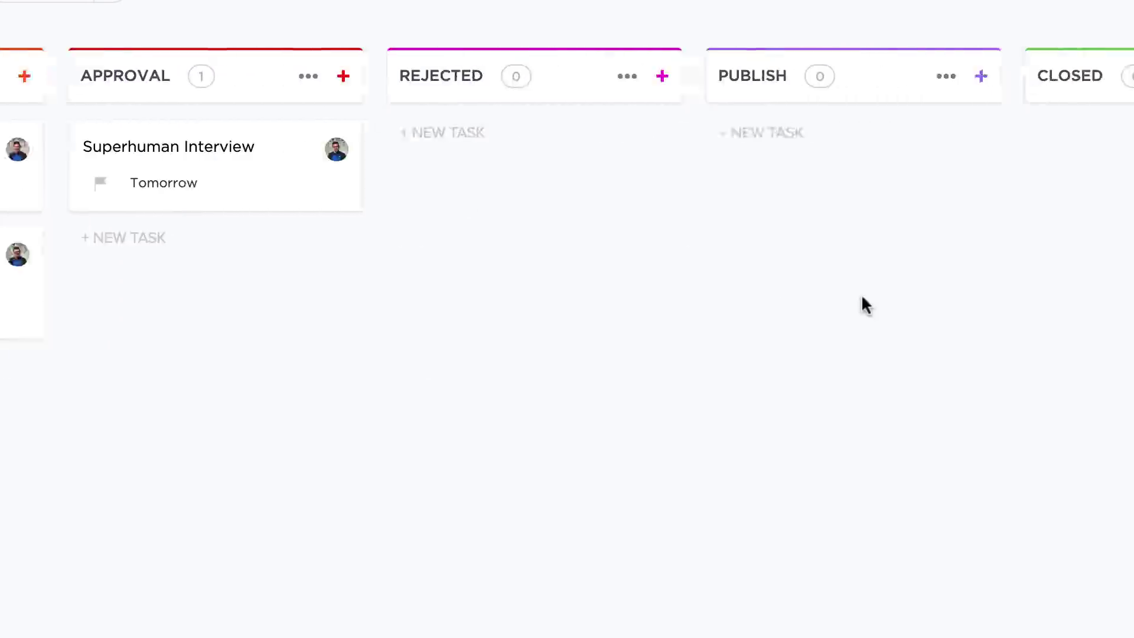
{"action": "scroll", "coordinate": [558, 210], "scroll_direction": "left", "scroll_amount": 5}
{"action": "scroll", "coordinate": [555, 204], "scroll_direction": "left", "scroll_amount": 4}
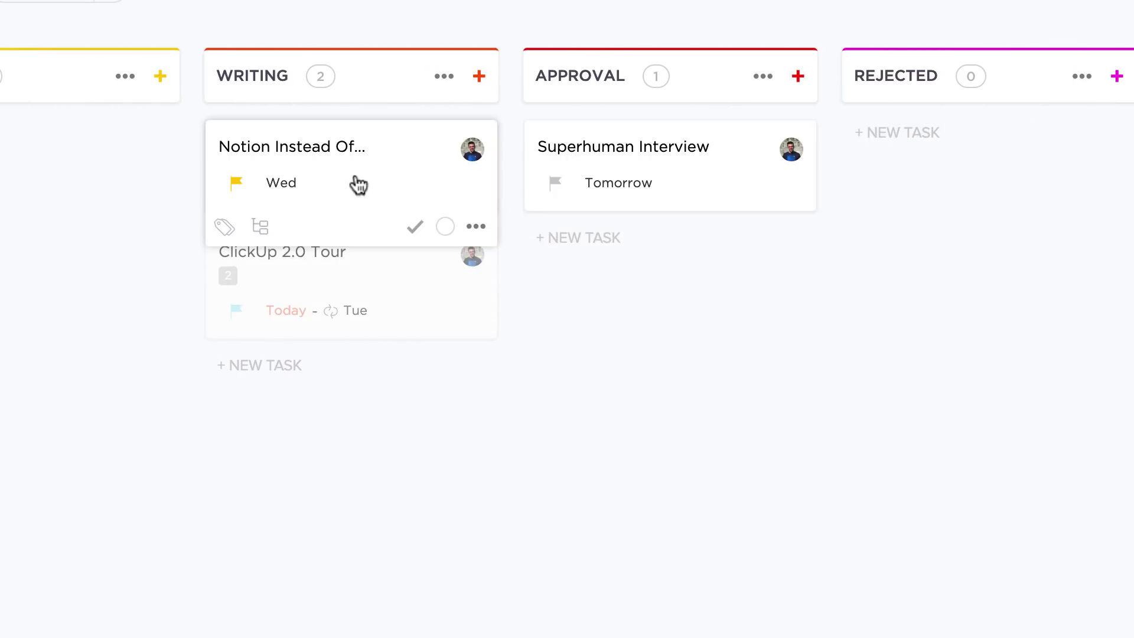
{"action": "left_click_drag", "start_coordinate": [354, 185], "coordinate": [984, 127]}
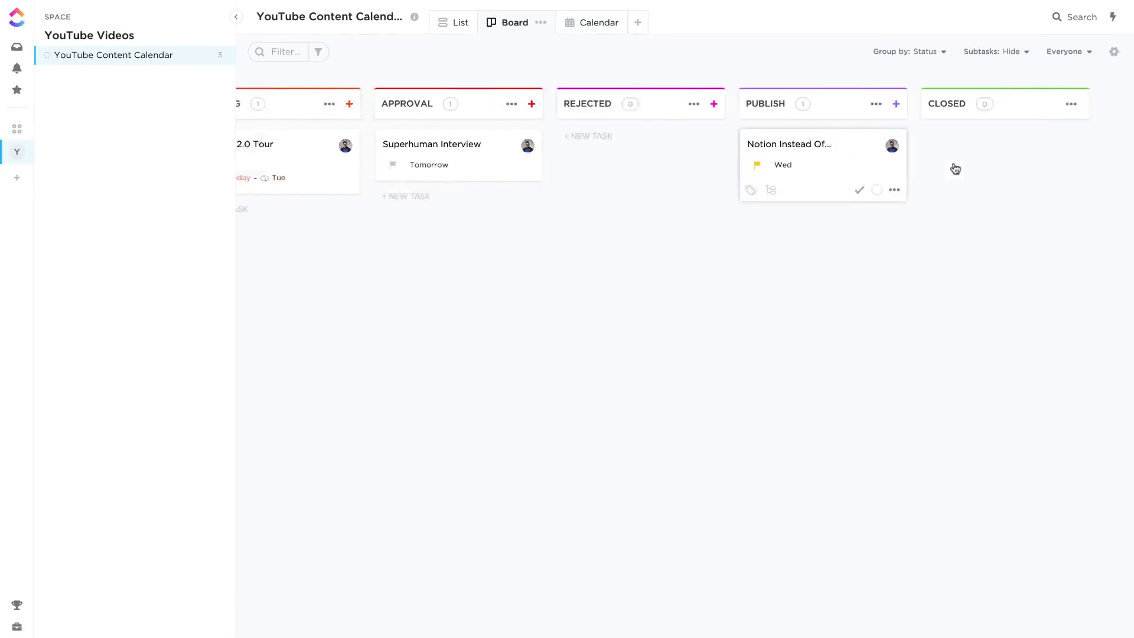
{"action": "scroll", "coordinate": [955, 170], "scroll_direction": "right", "scroll_amount": 3}
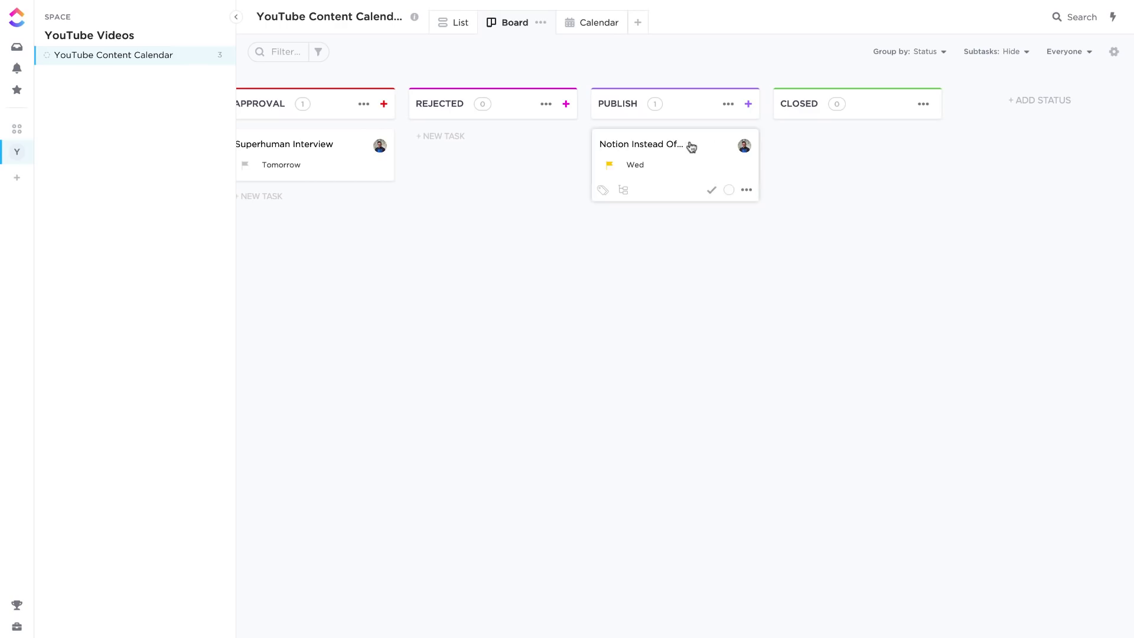
{"action": "left_click_drag", "start_coordinate": [689, 147], "coordinate": [837, 130]}
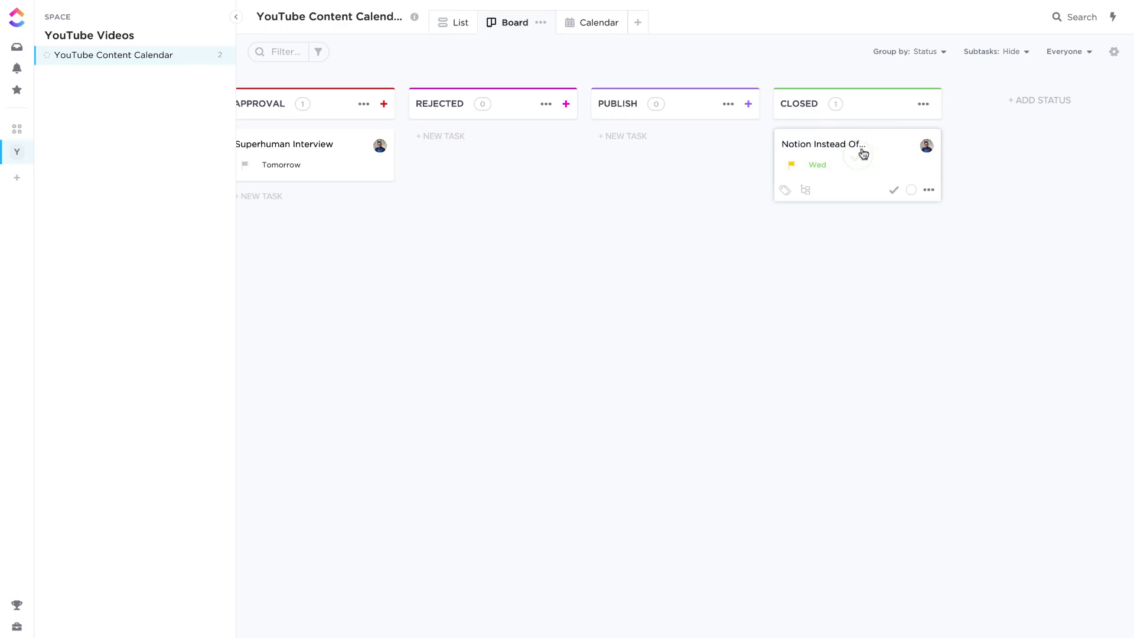
{"action": "left_click", "coordinate": [894, 191]}
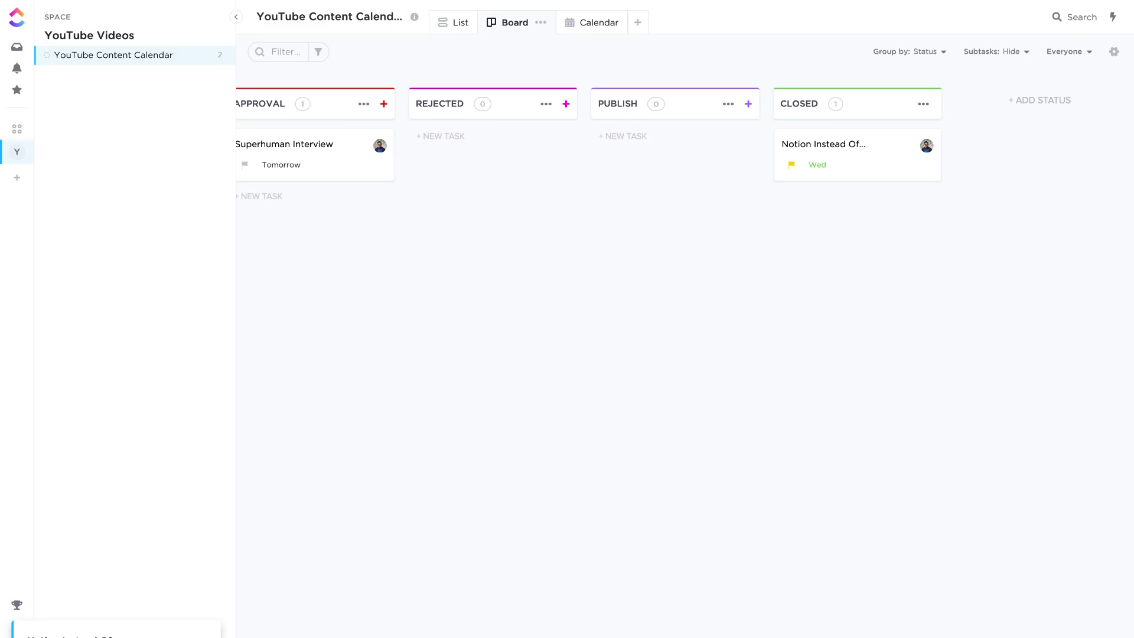
{"action": "scroll", "coordinate": [463, 476], "scroll_direction": "left", "scroll_amount": 5}
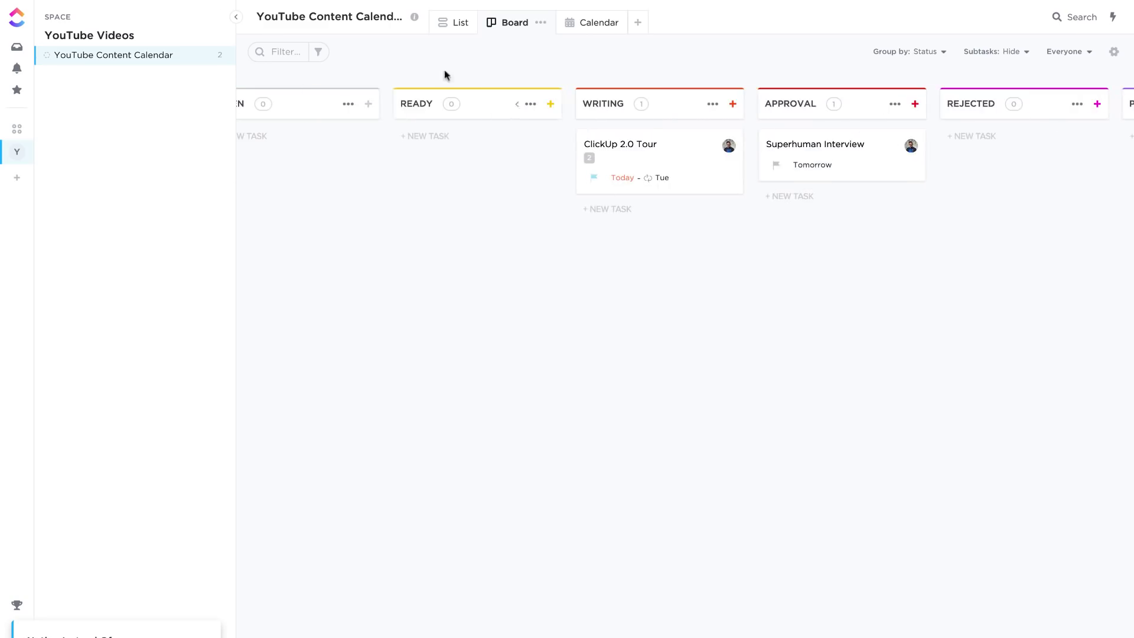
{"action": "left_click", "coordinate": [456, 23]}
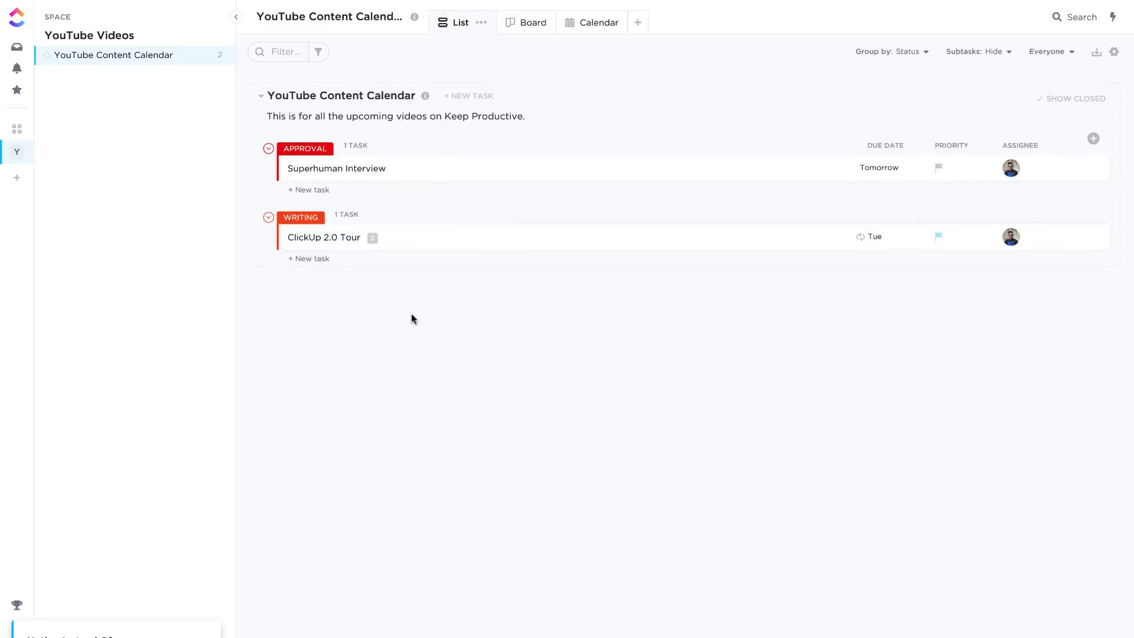
{"action": "left_click", "coordinate": [1055, 102]}
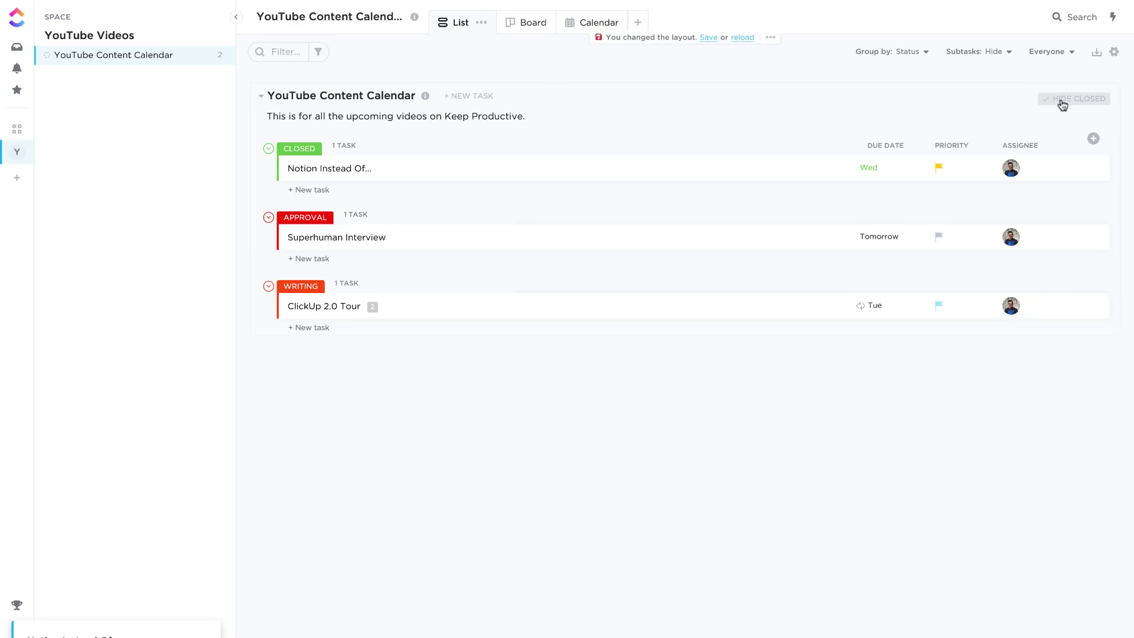
{"action": "left_click", "coordinate": [1073, 105]}
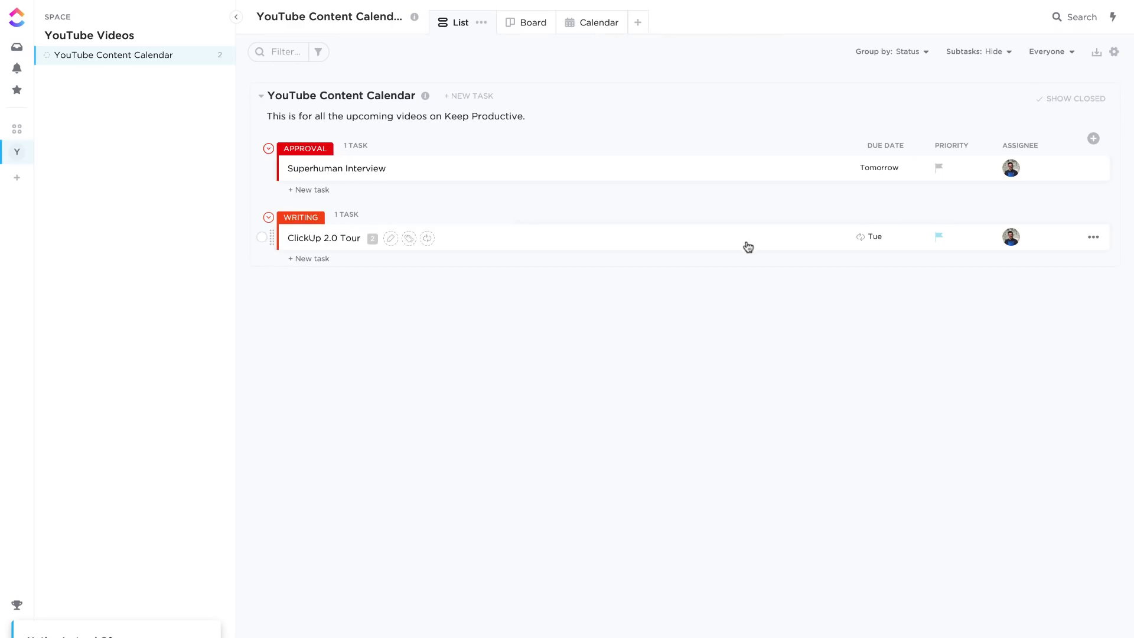
{"action": "left_click", "coordinate": [522, 29]}
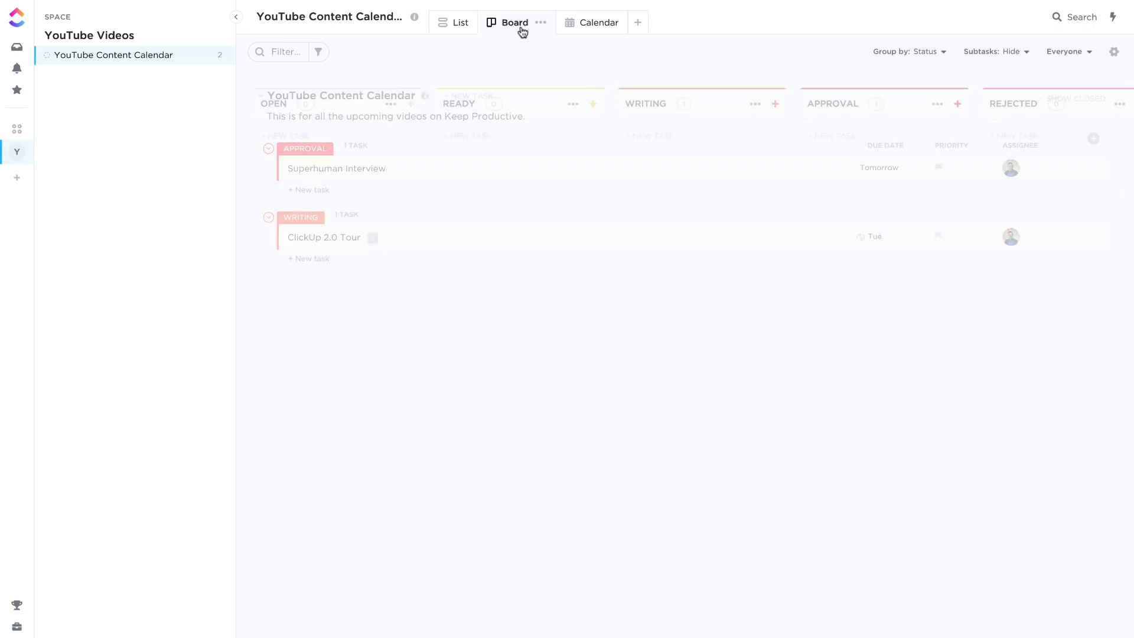
{"action": "scroll", "coordinate": [469, 195], "scroll_direction": "left", "scroll_amount": 3}
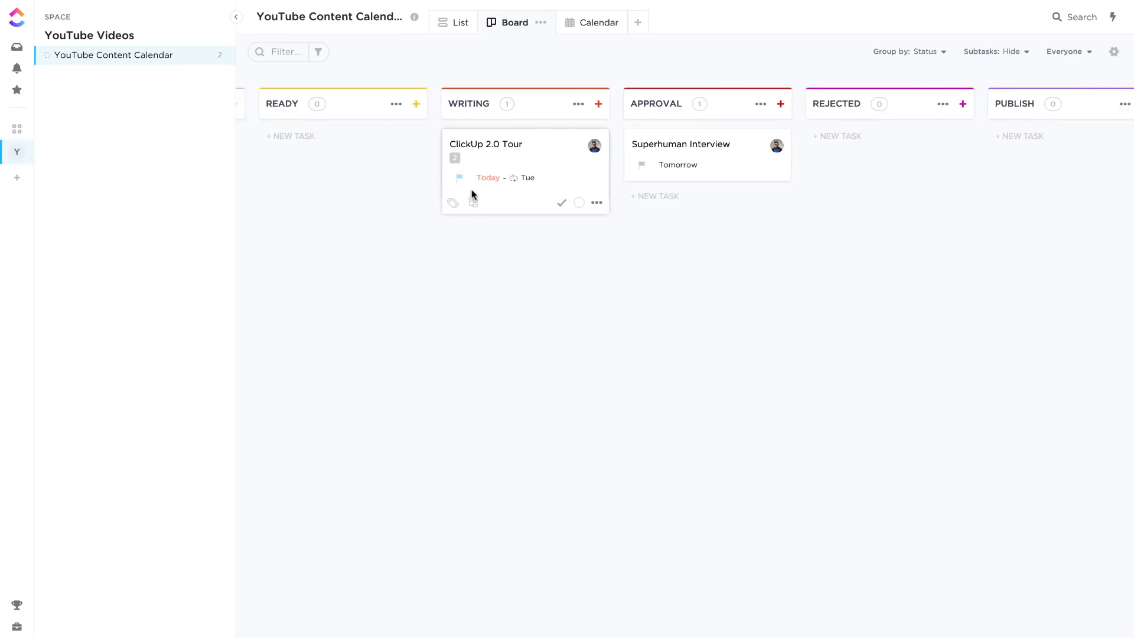
Glance at the ClickUp 2.0 Tour task, then switch the calendar range to the Oct 6–12 week.
{"action": "left_click", "coordinate": [584, 30]}
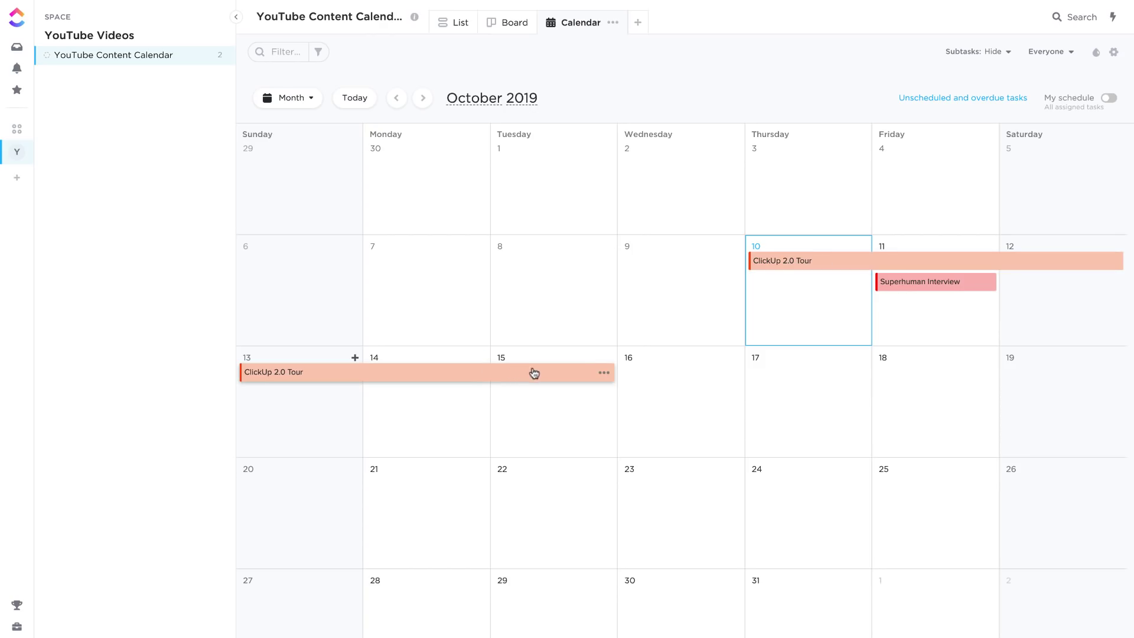
{"action": "left_click", "coordinate": [505, 372]}
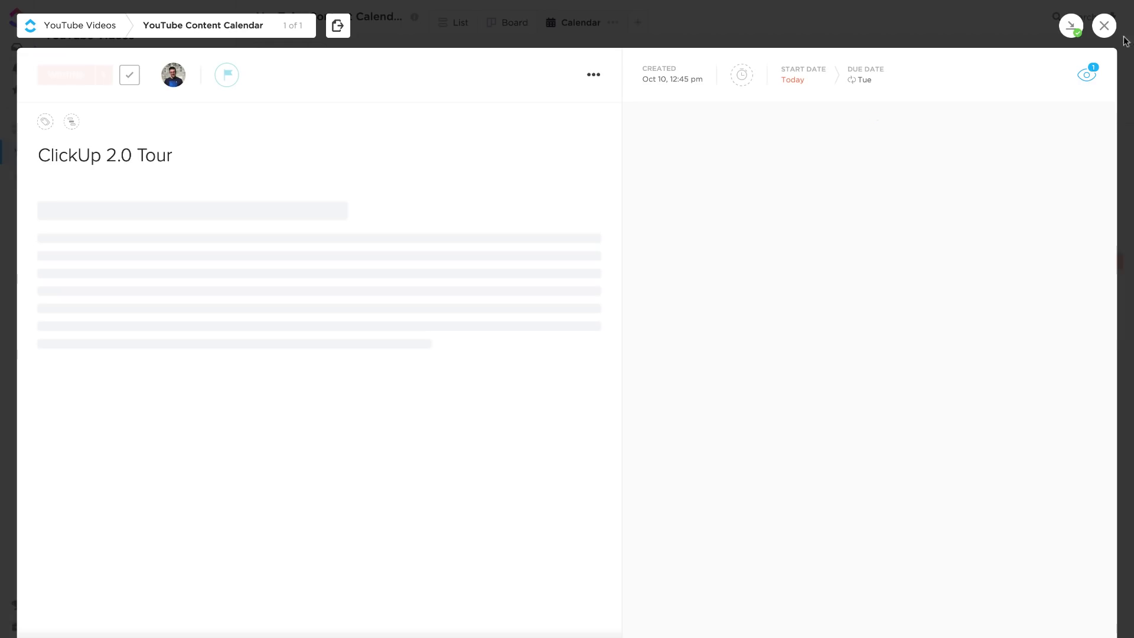
{"action": "left_click", "coordinate": [1103, 25]}
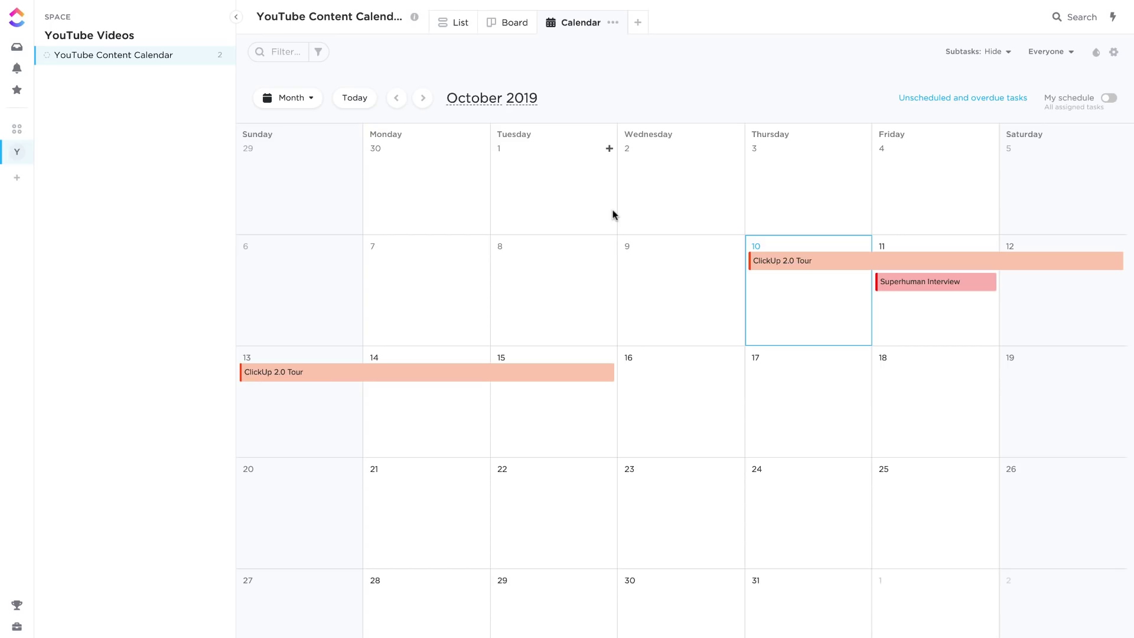
{"action": "left_click", "coordinate": [303, 102]}
{"action": "left_click", "coordinate": [314, 172]}
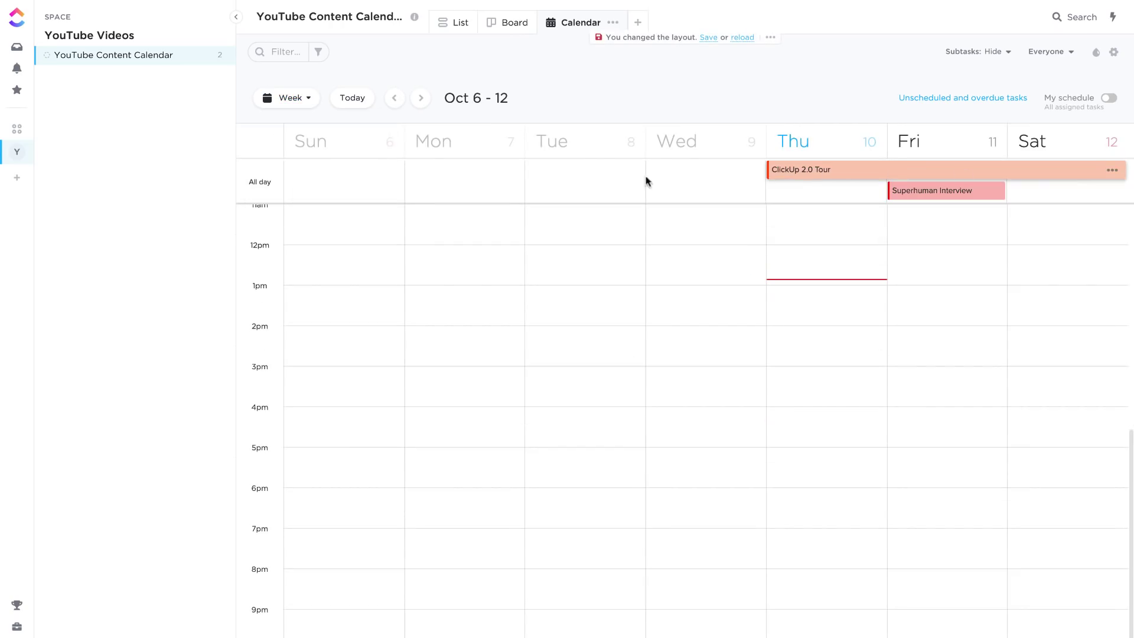
Switch to a 4-day range and add 'Film Notion Course - Module 4' at 1:30pm Thursday.
{"action": "left_click", "coordinate": [298, 105]}
{"action": "left_click", "coordinate": [301, 152]}
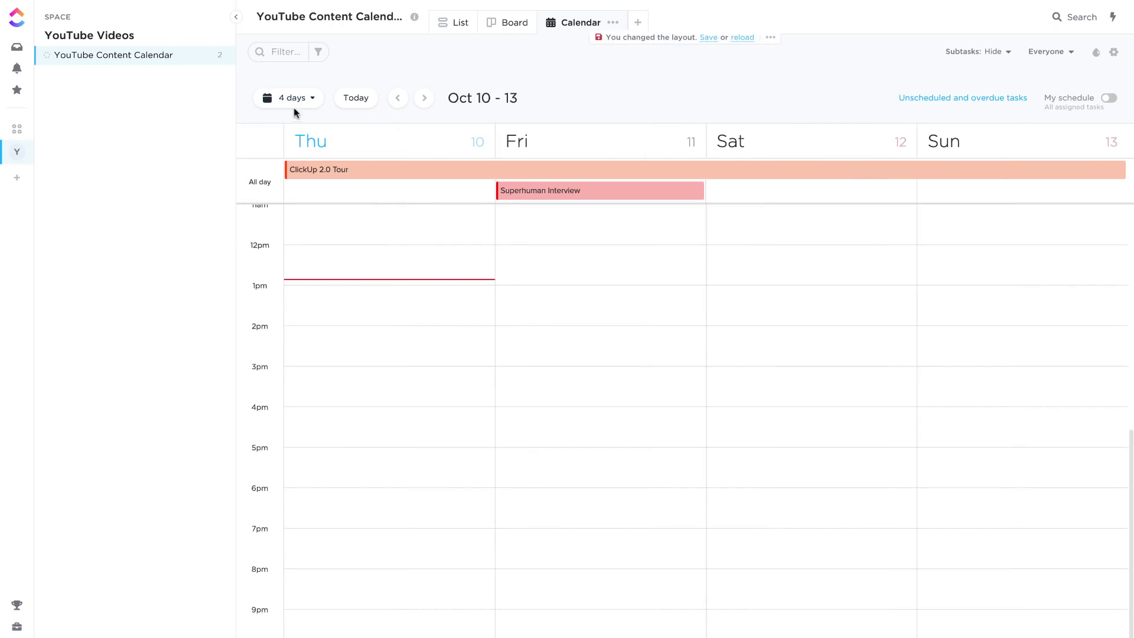
{"action": "left_click", "coordinate": [403, 319]}
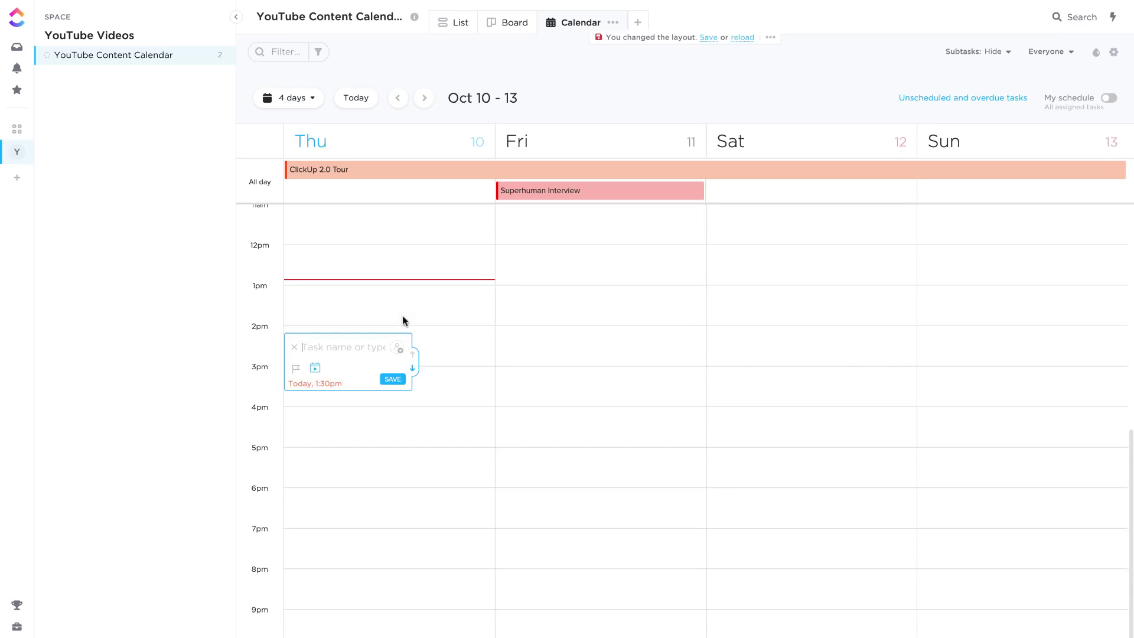
{"action": "left_click", "coordinate": [413, 368]}
{"action": "type", "text": "F"}
{"action": "type", "text": "ilm Notion Course -"}
{"action": "type", "text": " Module 4"}
{"action": "left_click", "coordinate": [404, 378]}
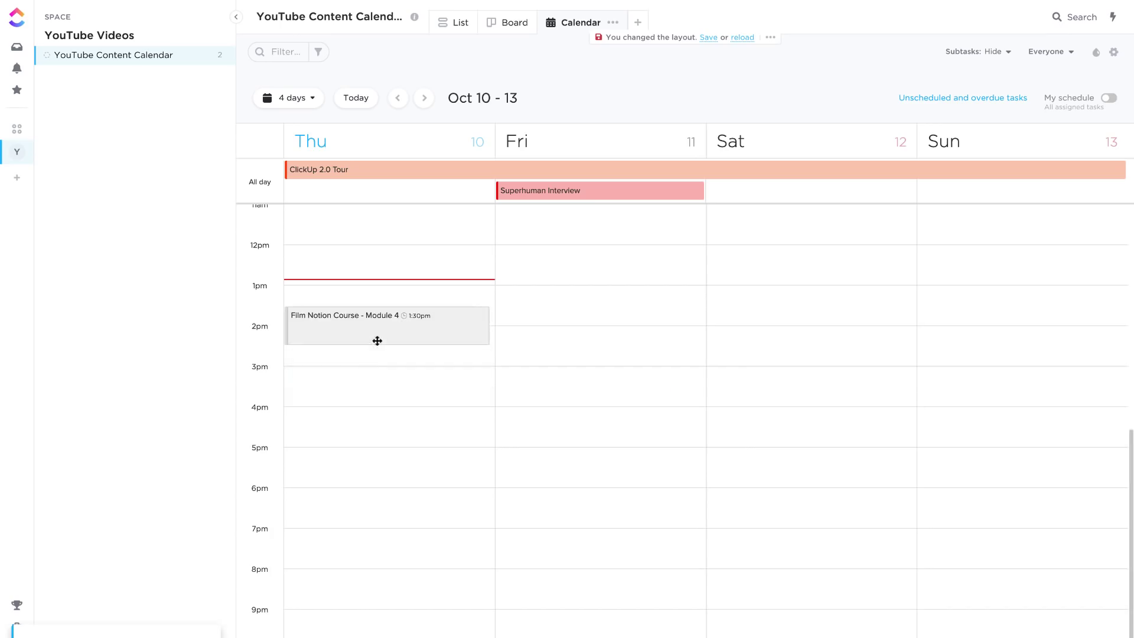
{"action": "left_click", "coordinate": [385, 336]}
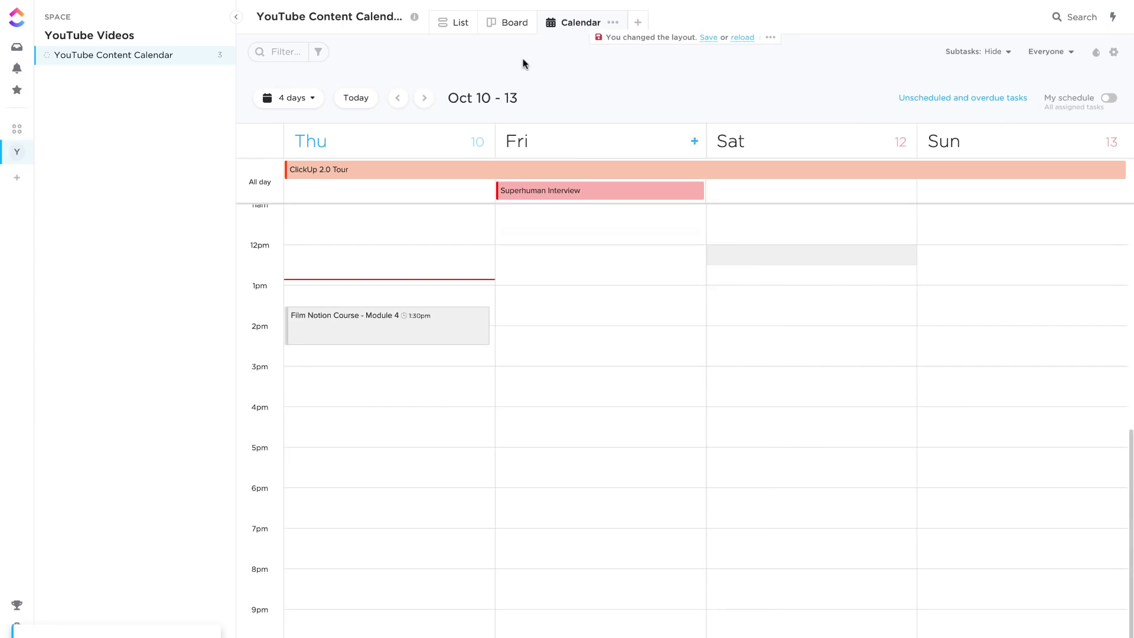
Add a Doc page view to the YouTube Content Calendar list, opening on a Blank Page.
{"action": "left_click", "coordinate": [638, 23]}
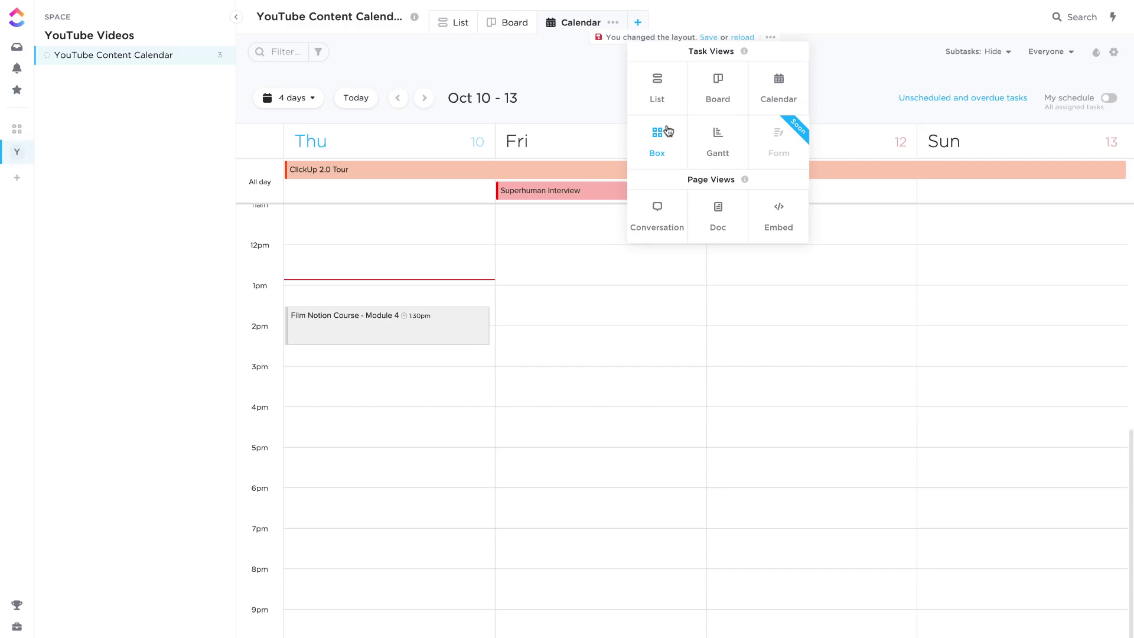
{"action": "left_click", "coordinate": [727, 215]}
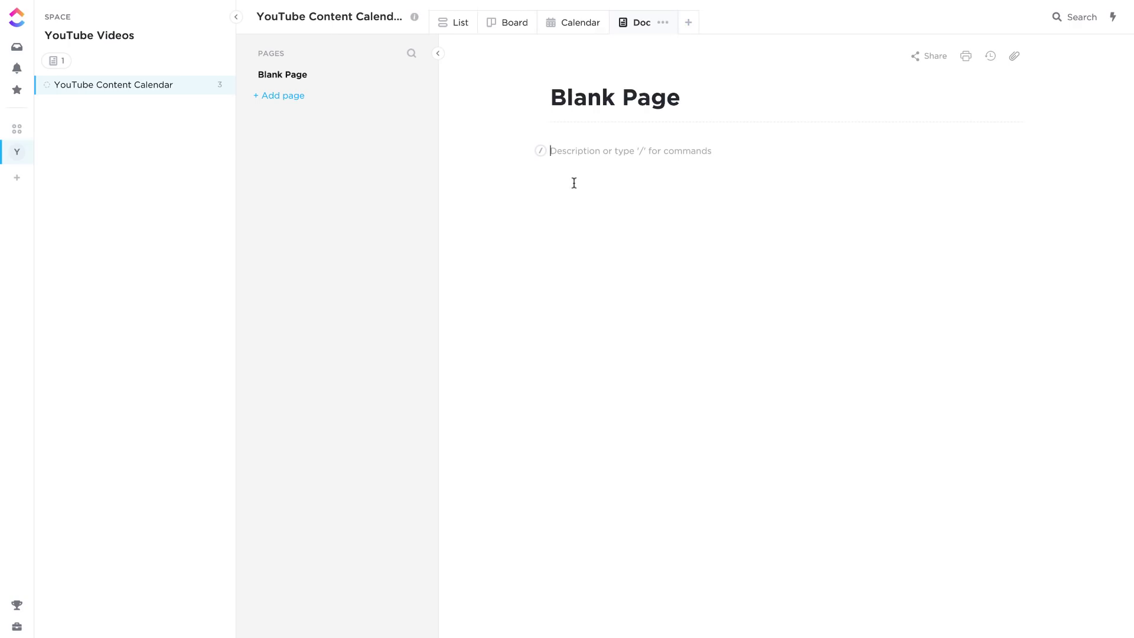
{"action": "left_click", "coordinate": [687, 22]}
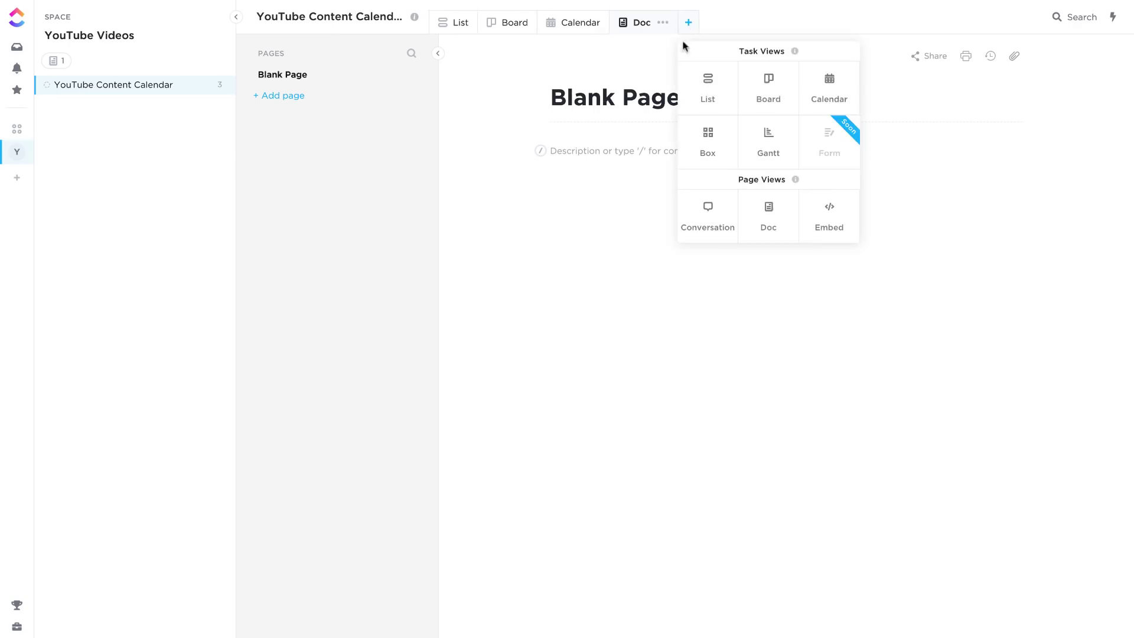
Add a Conversation view, then return to the List view and check the list's info panel.
{"action": "left_click", "coordinate": [708, 213]}
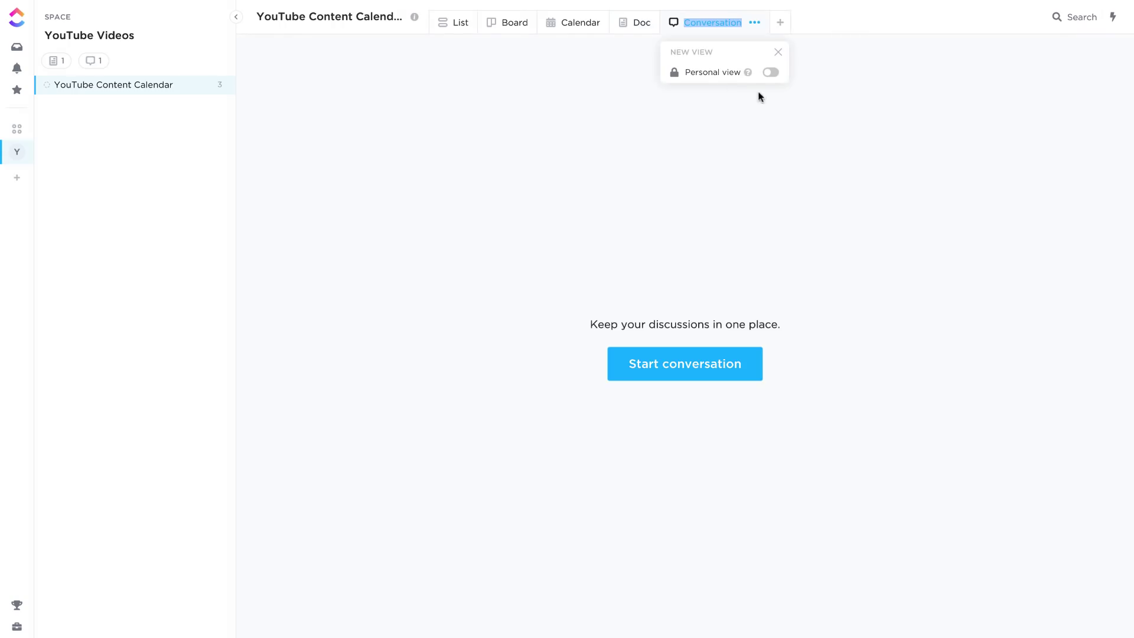
{"action": "left_click", "coordinate": [779, 52]}
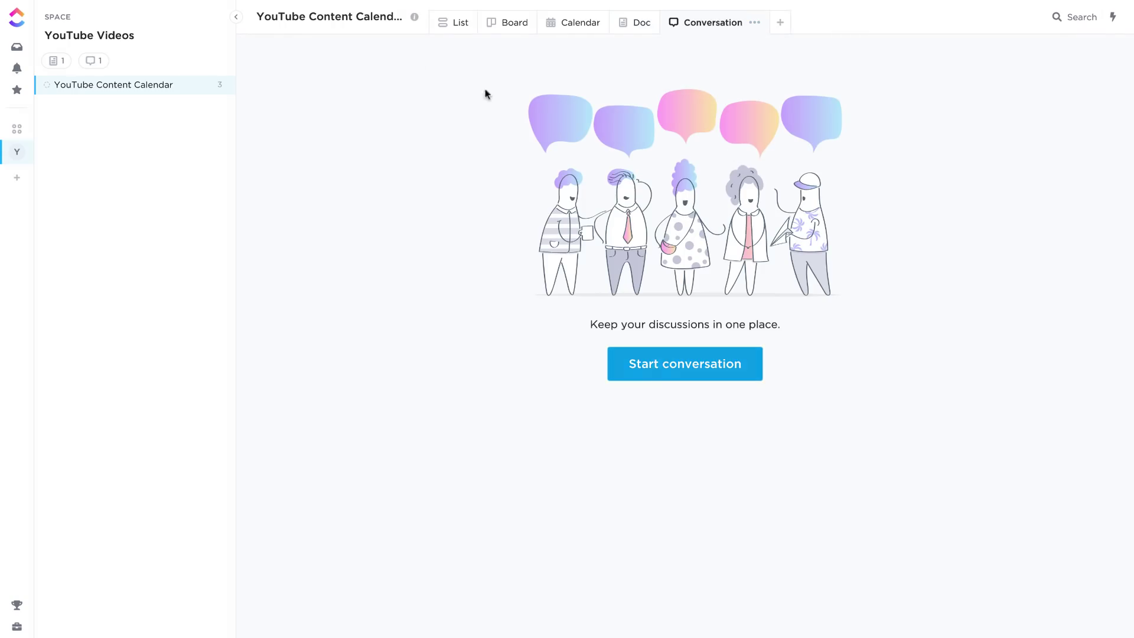
{"action": "left_click", "coordinate": [453, 32]}
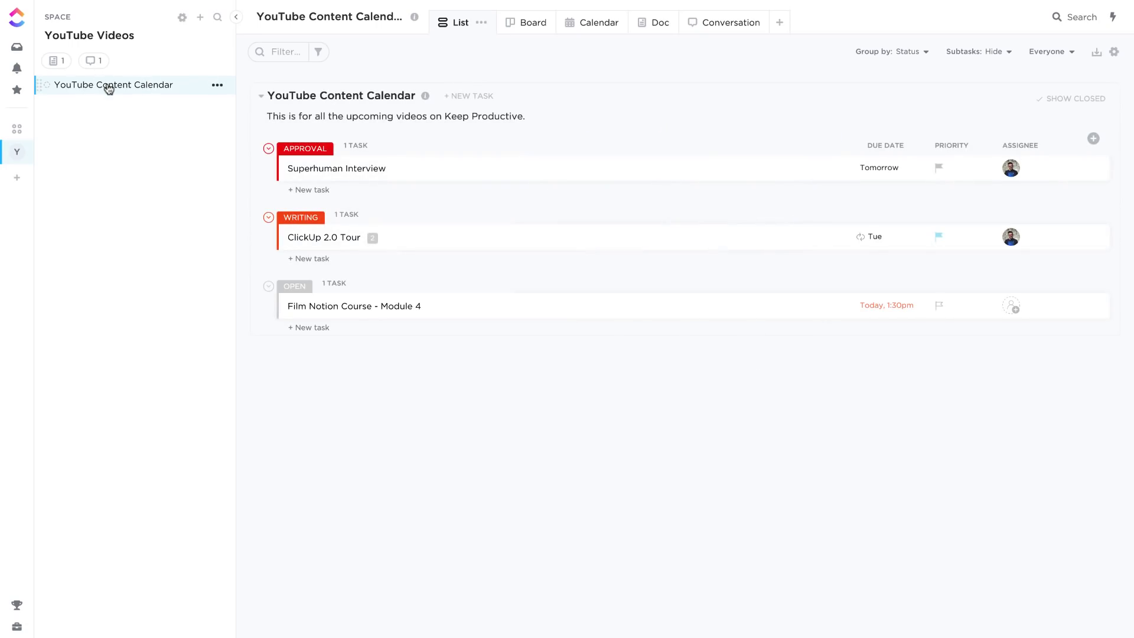
{"action": "left_click", "coordinate": [215, 84]}
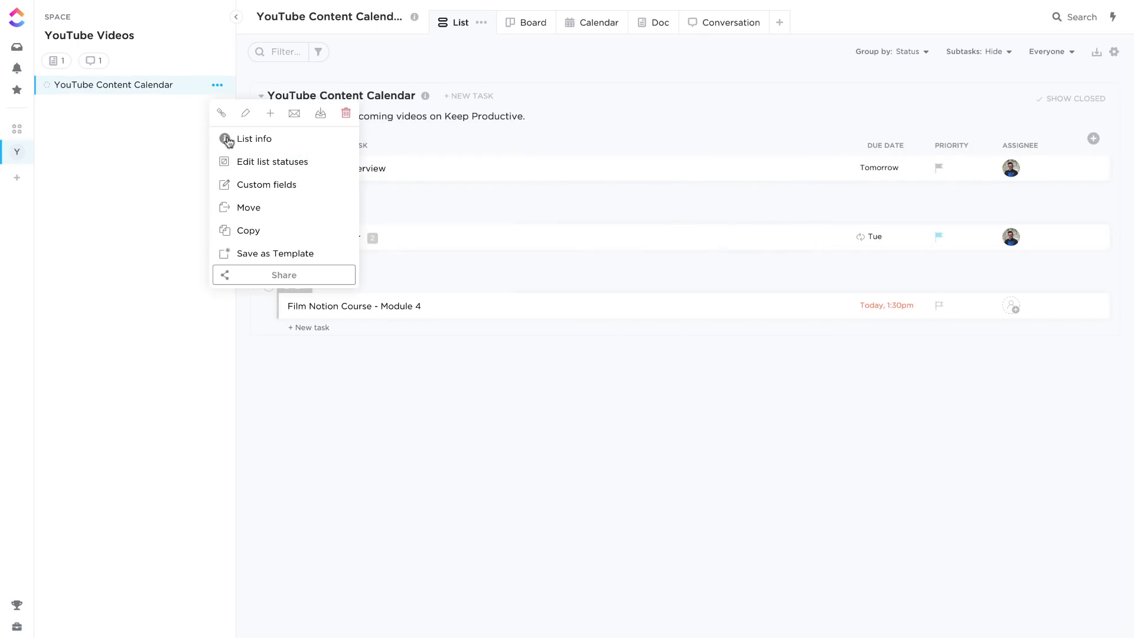
{"action": "left_click", "coordinate": [285, 145]}
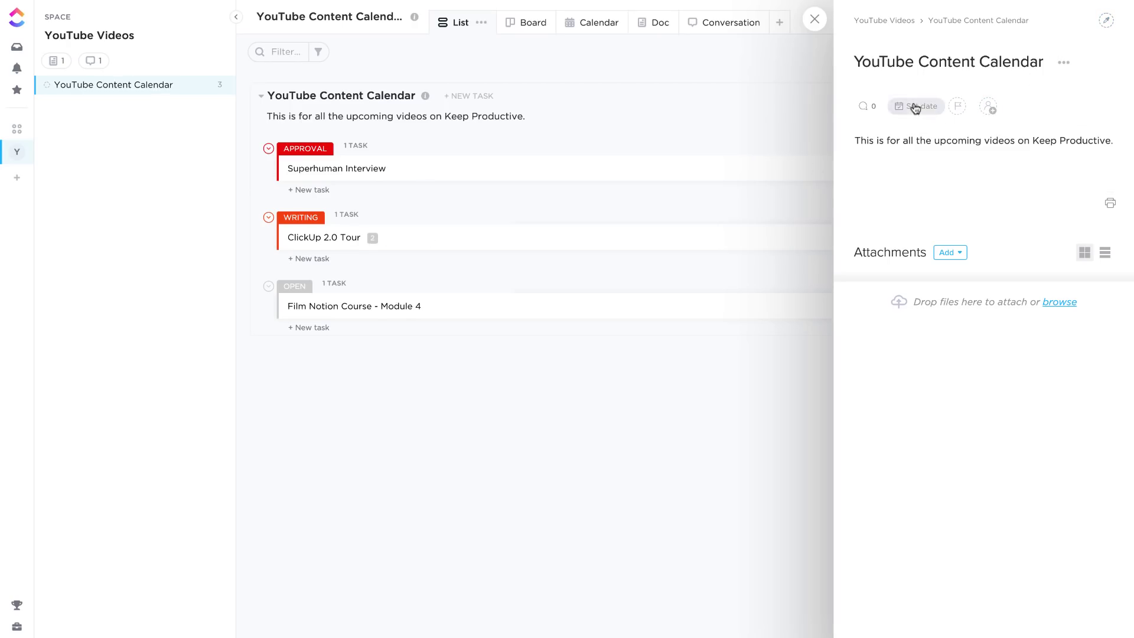
{"action": "left_click", "coordinate": [815, 22]}
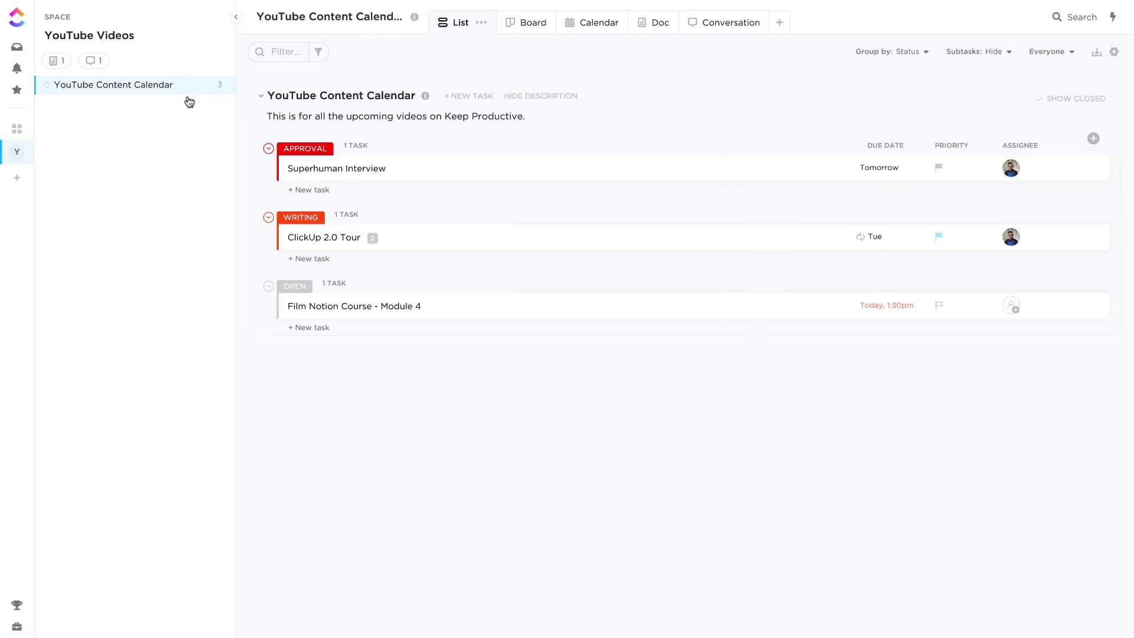
Clear ClickUp 2.0 Tour from today's Inbox using its status picker.
{"action": "left_click", "coordinate": [15, 50]}
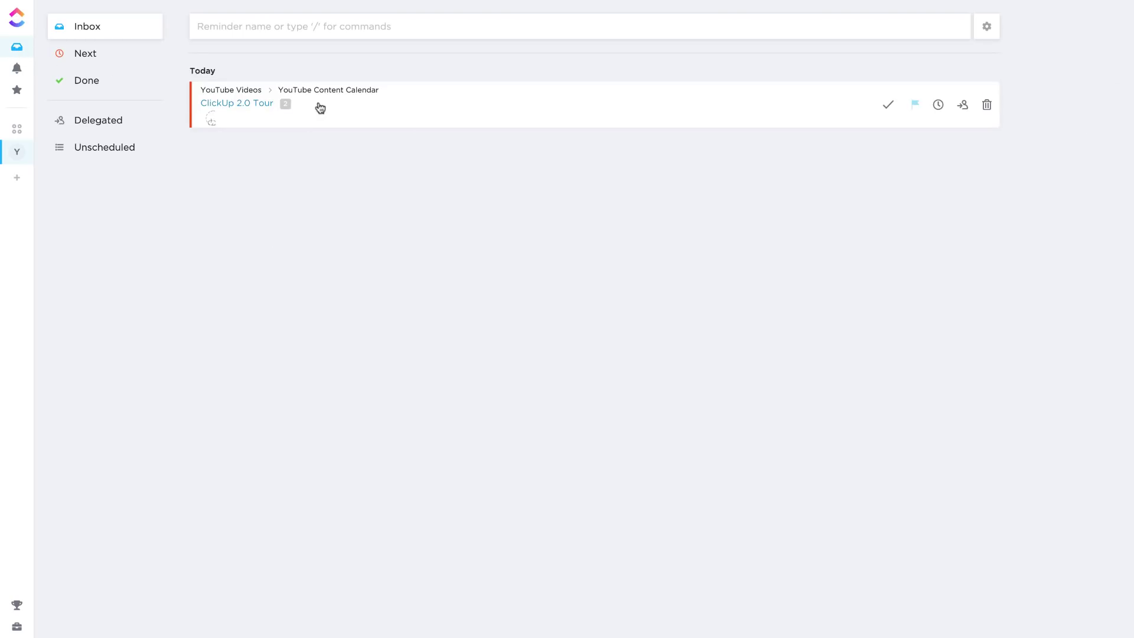
{"action": "left_click", "coordinate": [97, 62]}
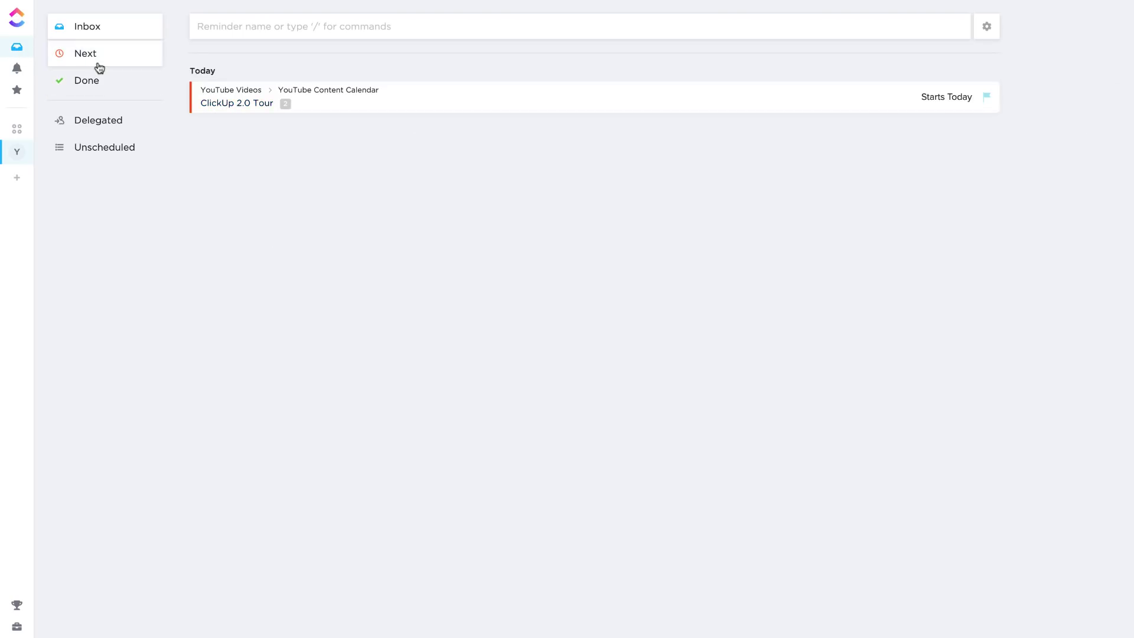
{"action": "left_click", "coordinate": [99, 27]}
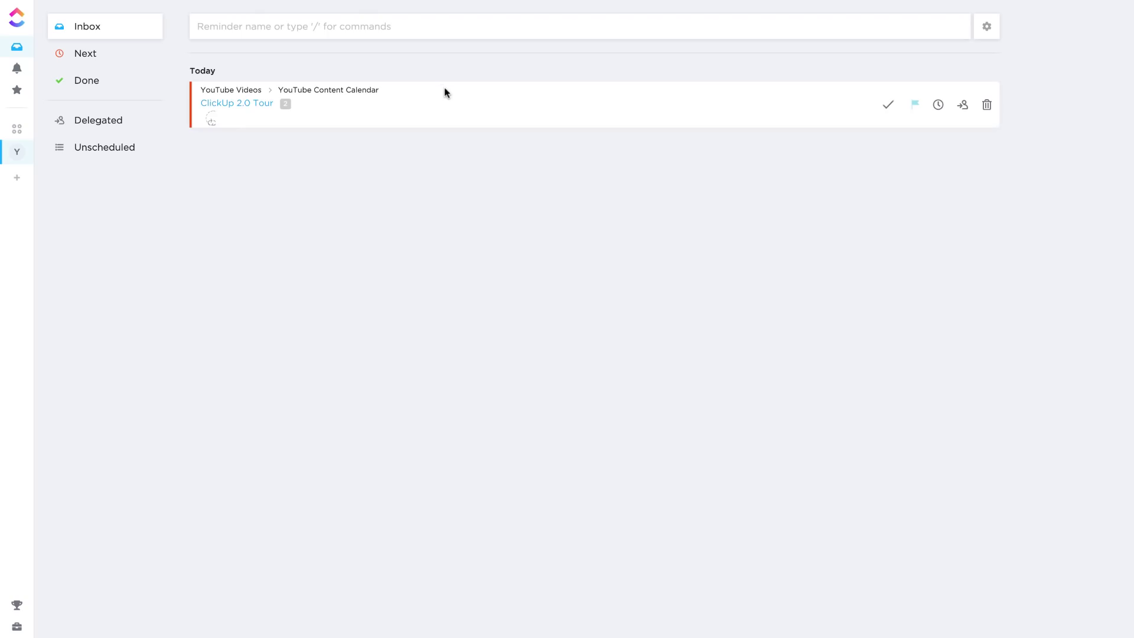
{"action": "left_click", "coordinate": [891, 107]}
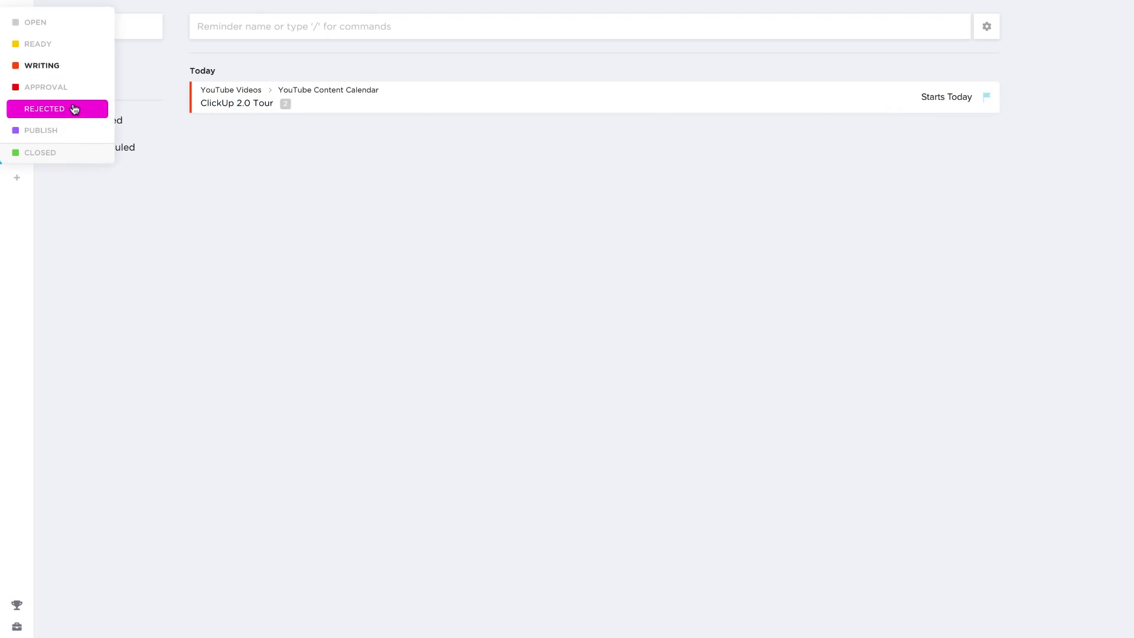
{"action": "left_click", "coordinate": [76, 155]}
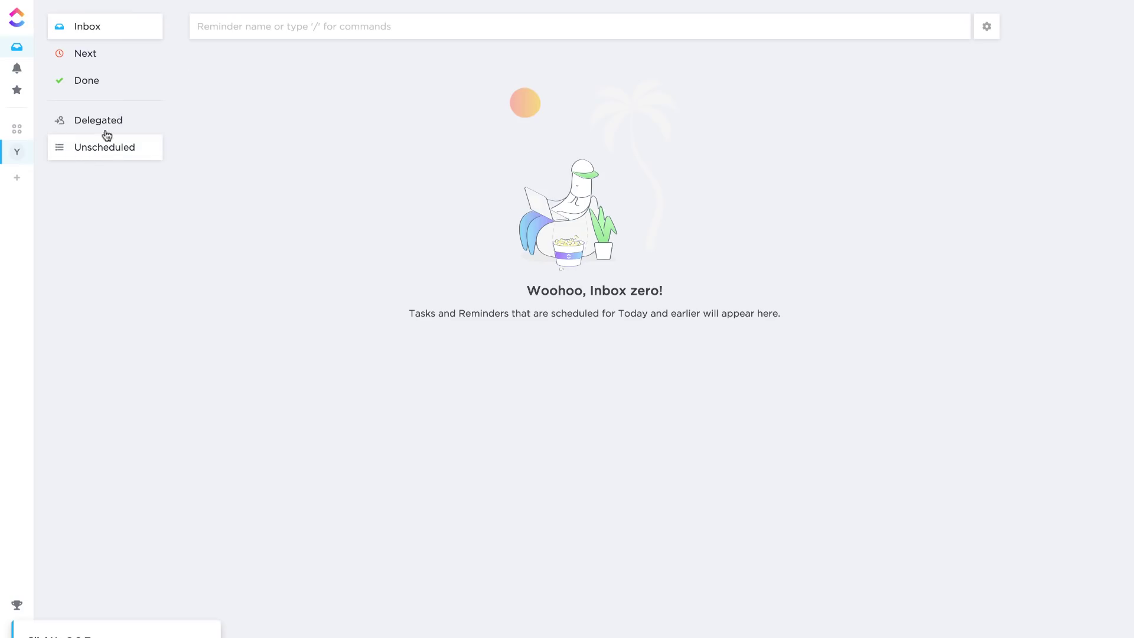
Under Next, set the Superhuman Interview task's status to PUBLISH.
{"action": "left_click", "coordinate": [118, 59]}
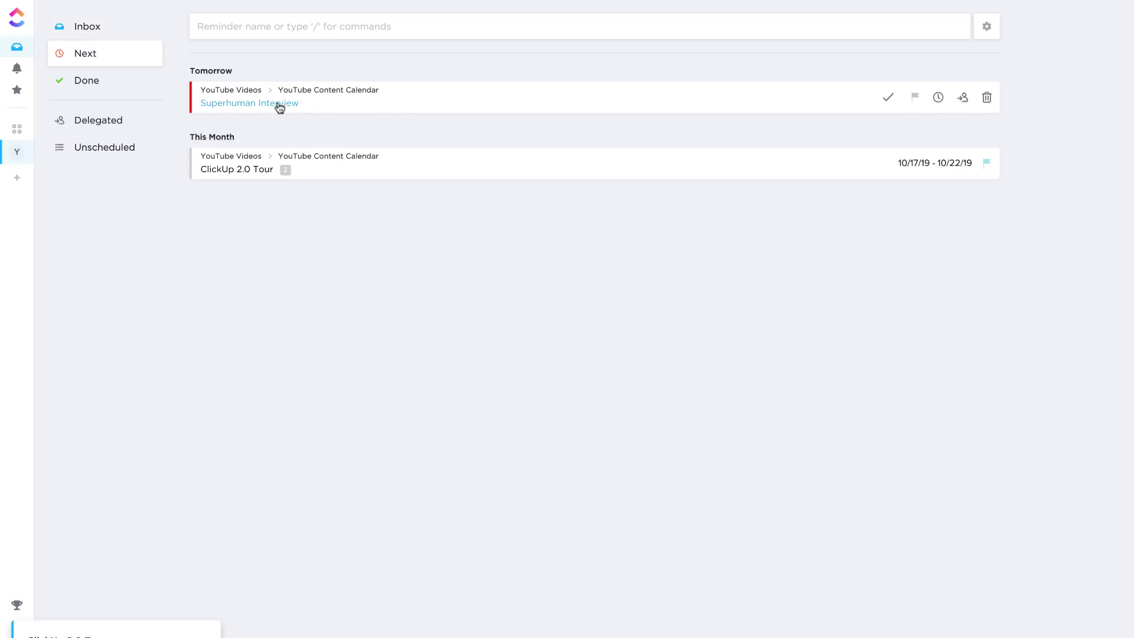
{"action": "left_click", "coordinate": [413, 101]}
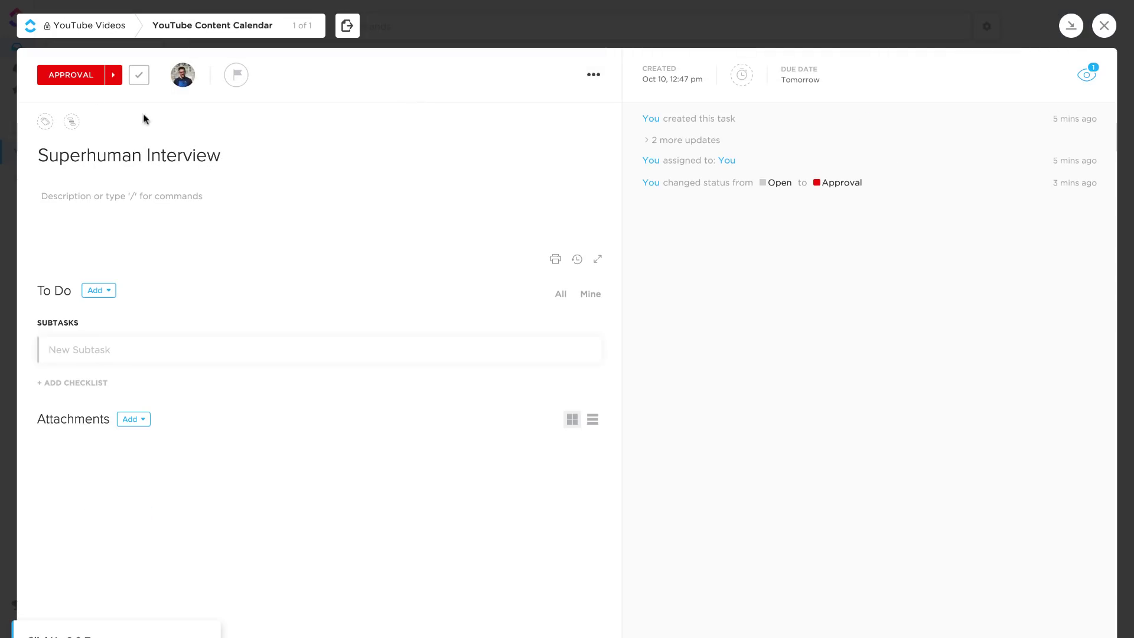
{"action": "left_click", "coordinate": [76, 75]}
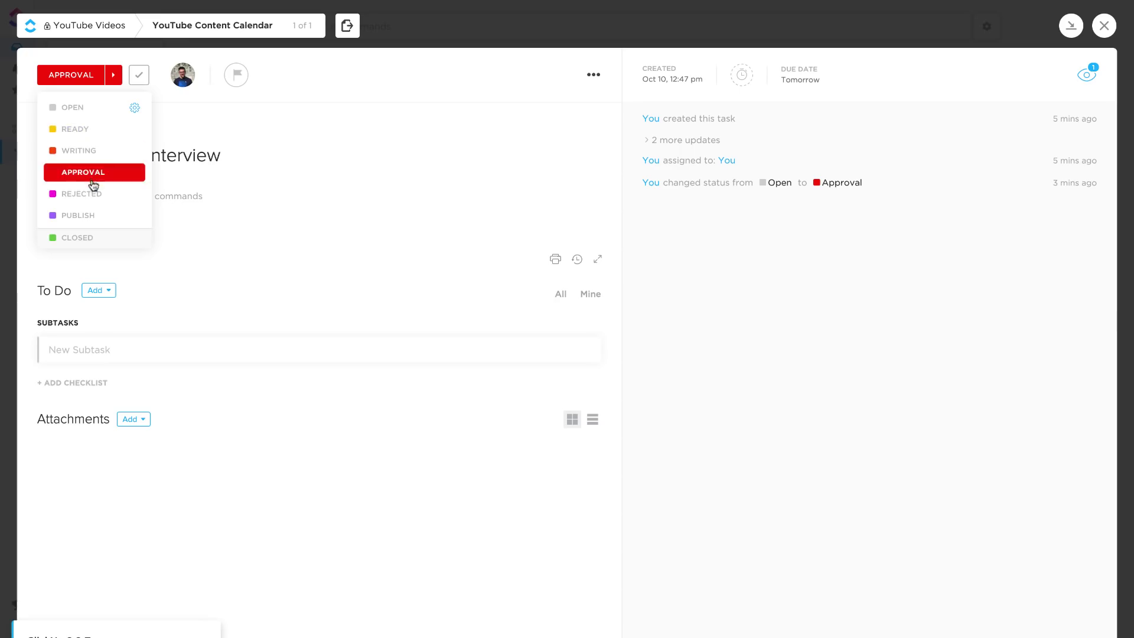
{"action": "left_click", "coordinate": [89, 215]}
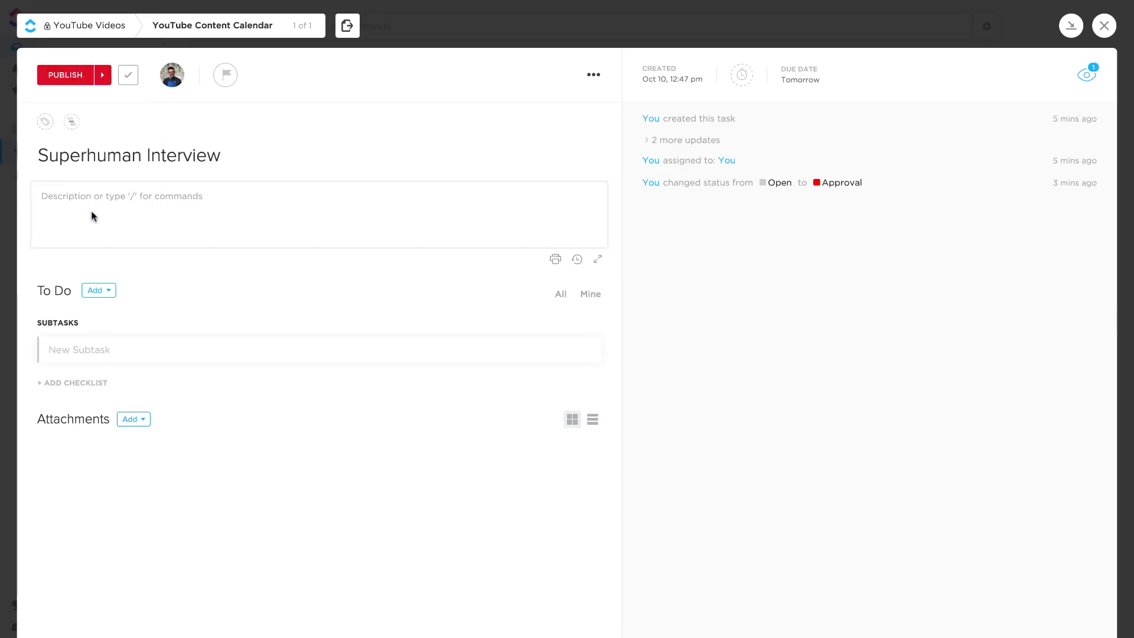
{"action": "left_click", "coordinate": [1104, 27]}
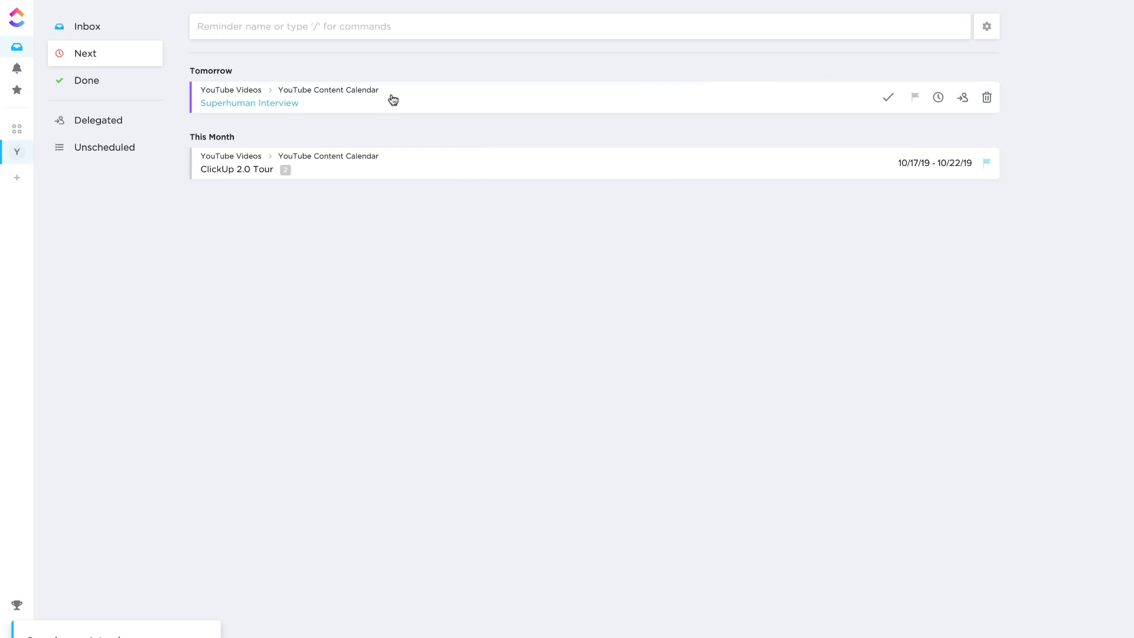
Browse the Inbox's Done, Delegated and Unscheduled tabs, then the cleared notifications.
{"action": "left_click", "coordinate": [91, 80]}
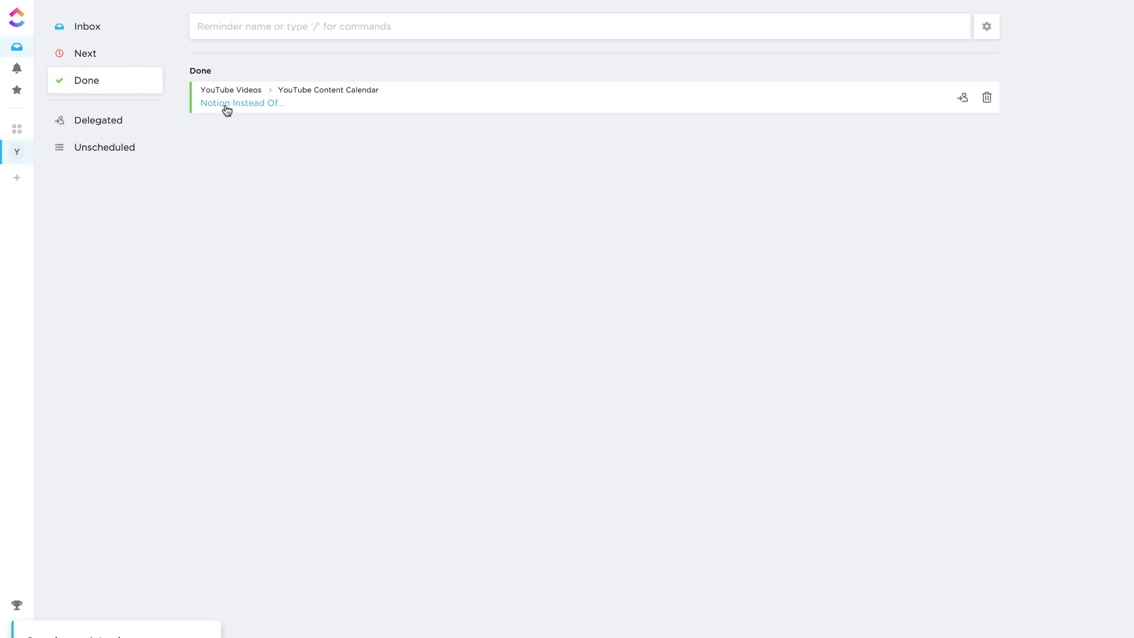
{"action": "left_click", "coordinate": [128, 126]}
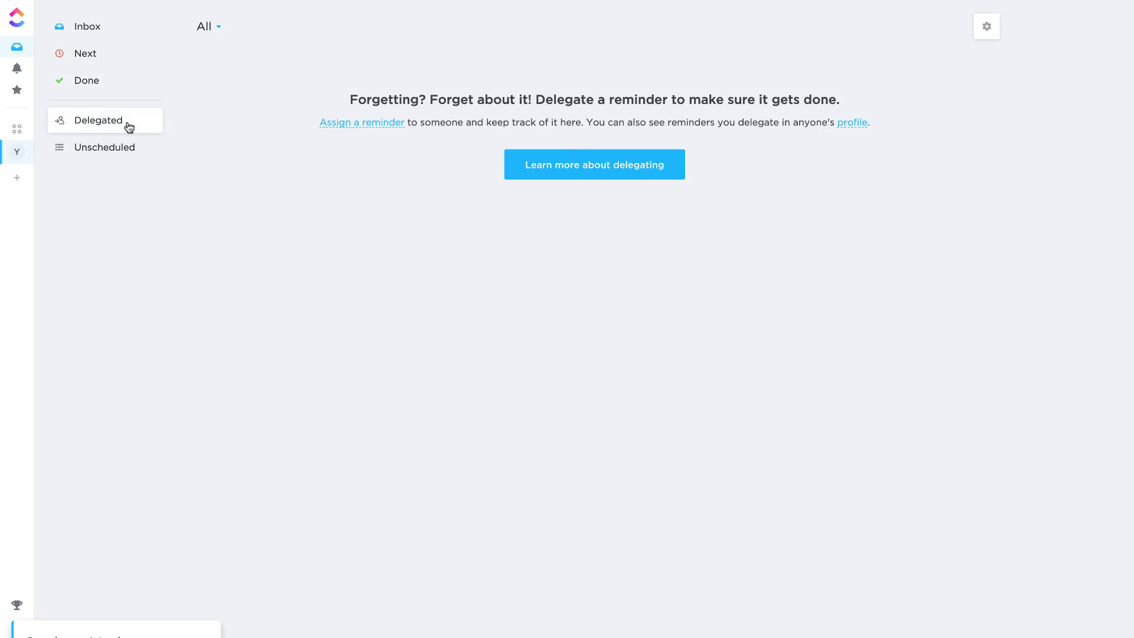
{"action": "left_click", "coordinate": [134, 154]}
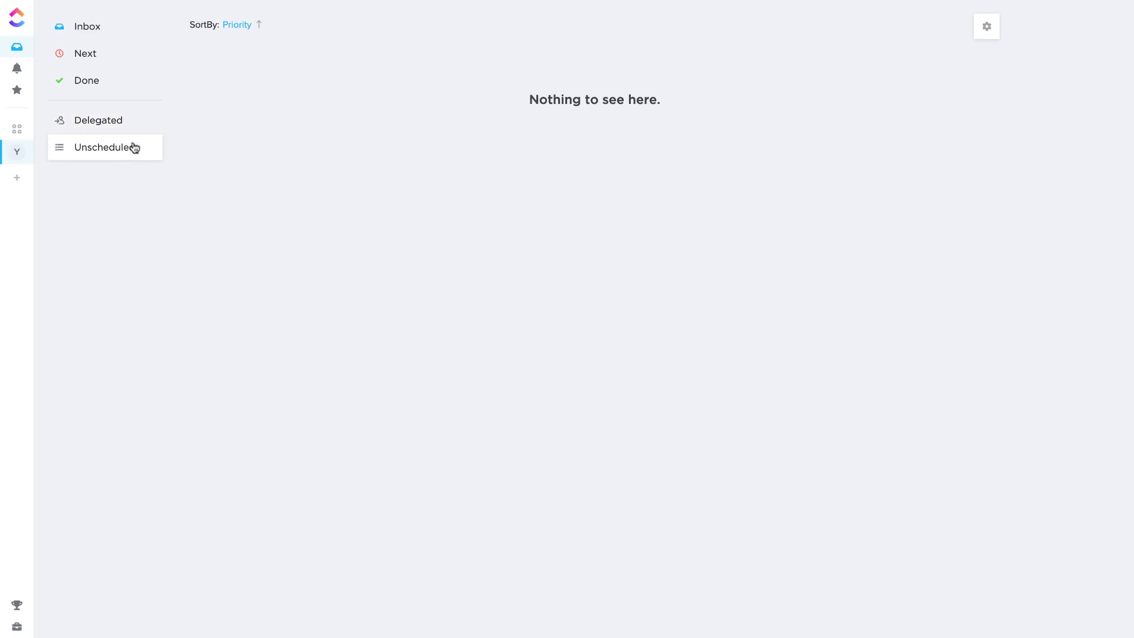
{"action": "left_click", "coordinate": [17, 70]}
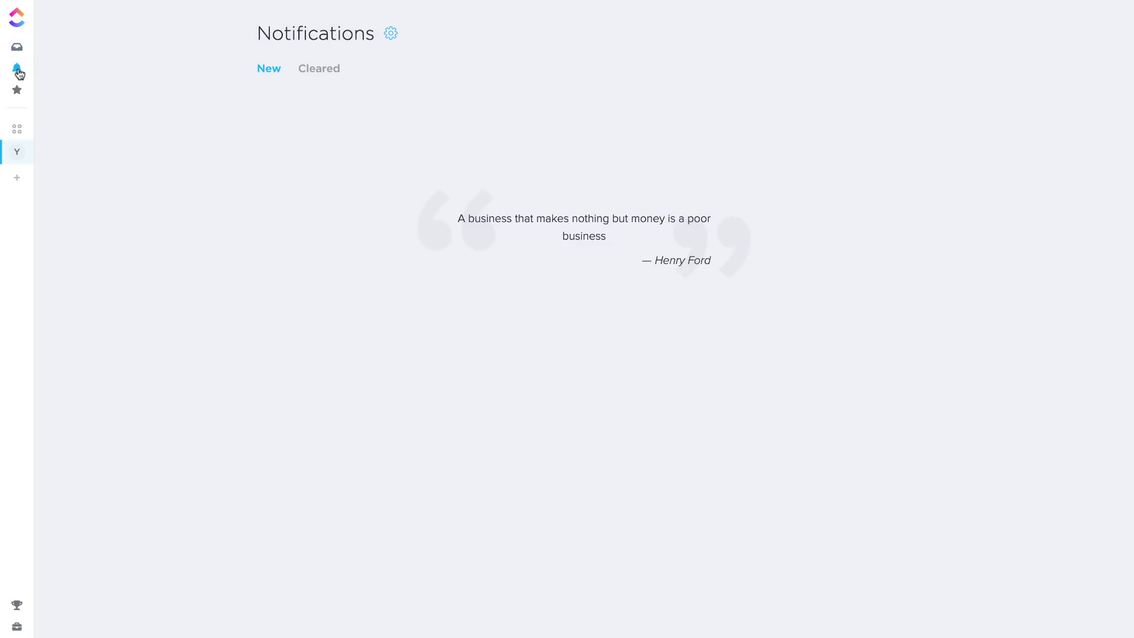
{"action": "left_click", "coordinate": [340, 70]}
Open the Everything overview and peek at its attached doc and conversations.
{"action": "mouse_move", "coordinate": [19, 96]}
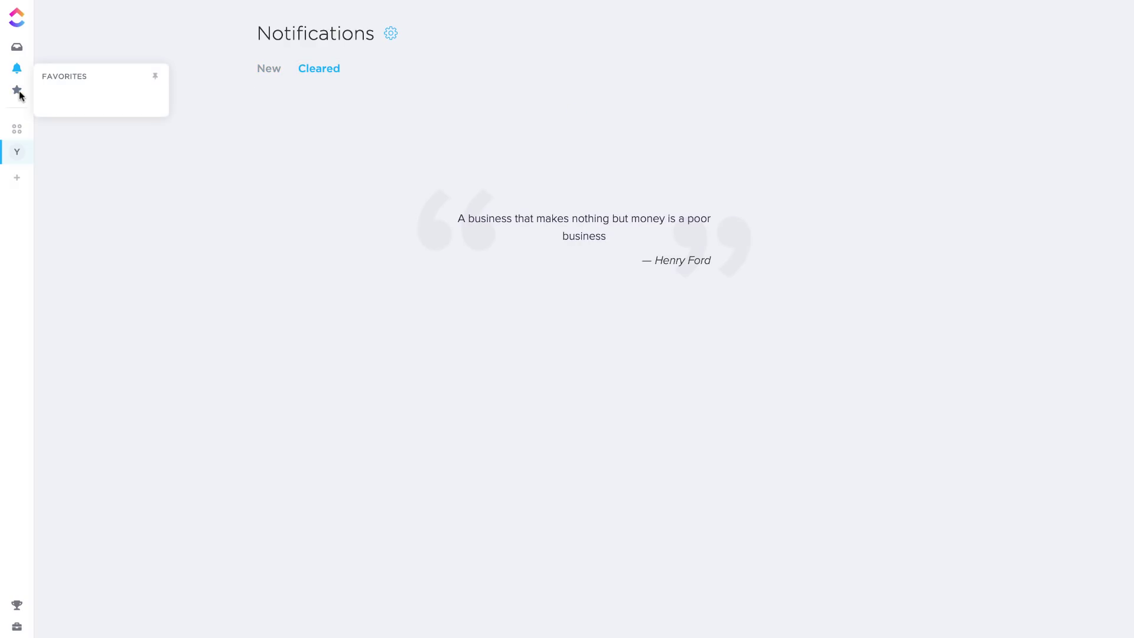
{"action": "left_click", "coordinate": [17, 128]}
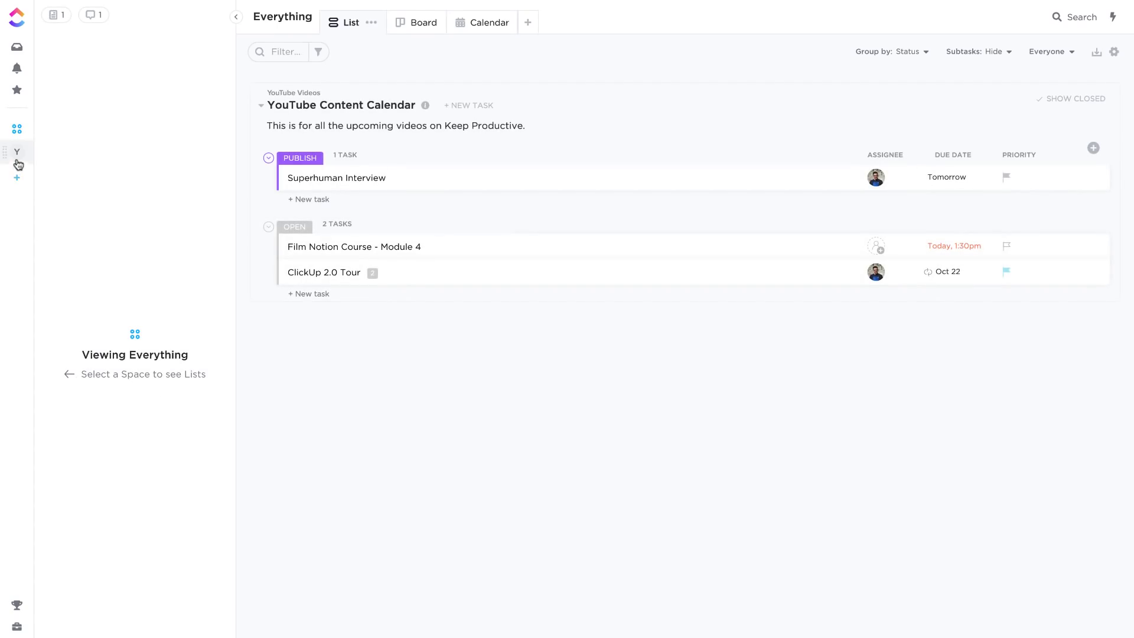
{"action": "left_click", "coordinate": [58, 15]}
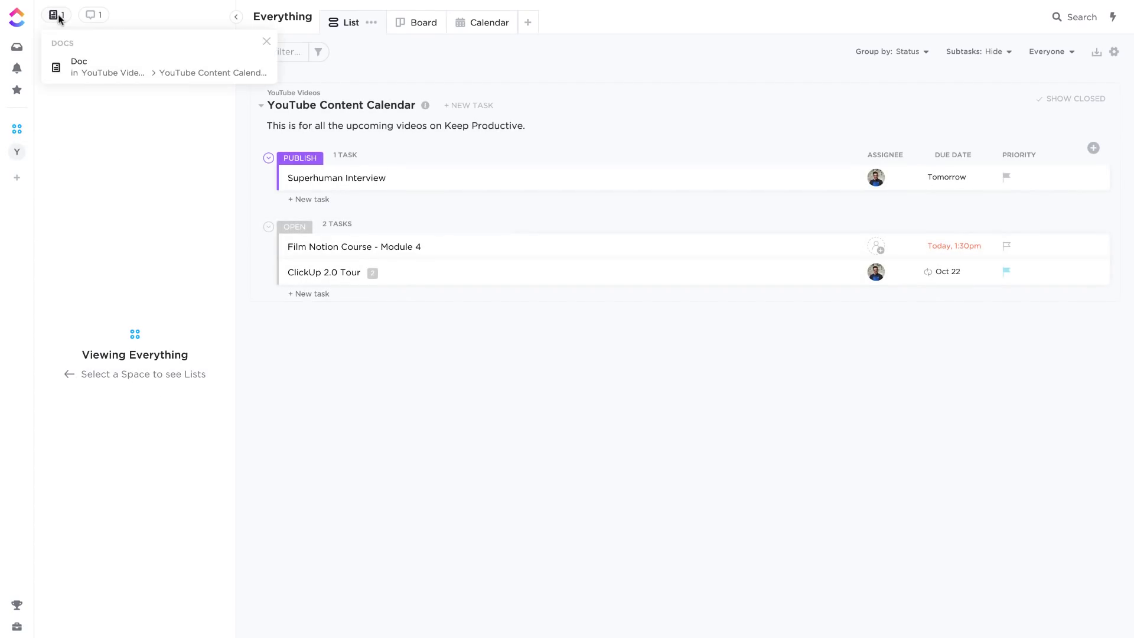
{"action": "left_click", "coordinate": [95, 17]}
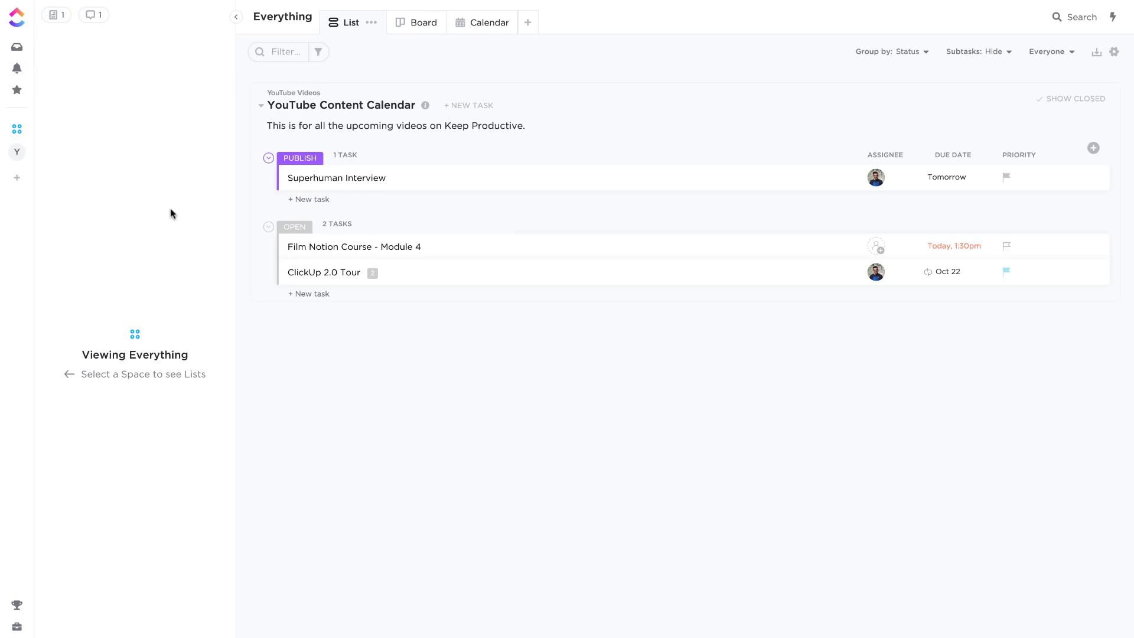
Look over the Goals page's new-goal form and cancel it without saving.
{"action": "left_click", "coordinate": [17, 605]}
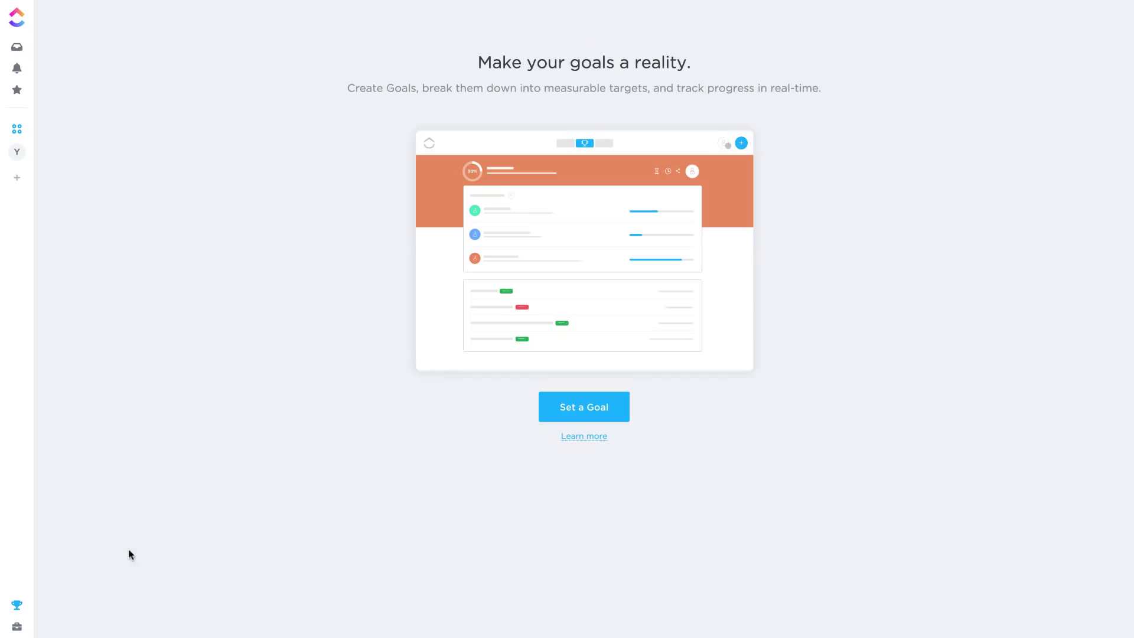
{"action": "left_click", "coordinate": [595, 418]}
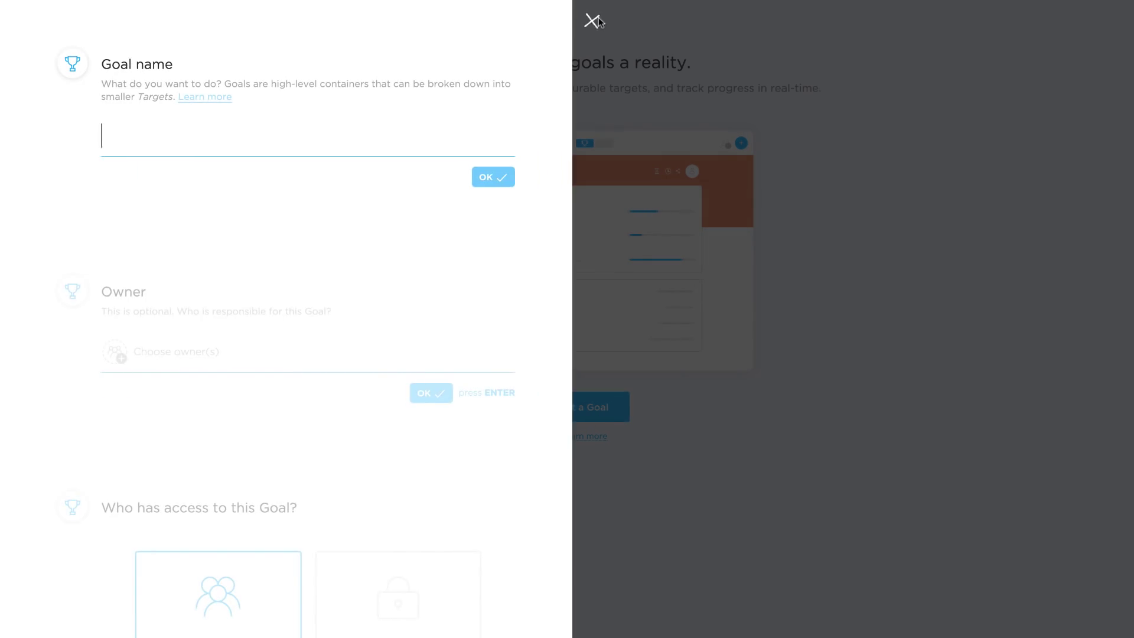
{"action": "scroll", "coordinate": [316, 329], "scroll_direction": "down", "scroll_amount": 9}
{"action": "scroll", "coordinate": [317, 329], "scroll_direction": "up", "scroll_amount": 9}
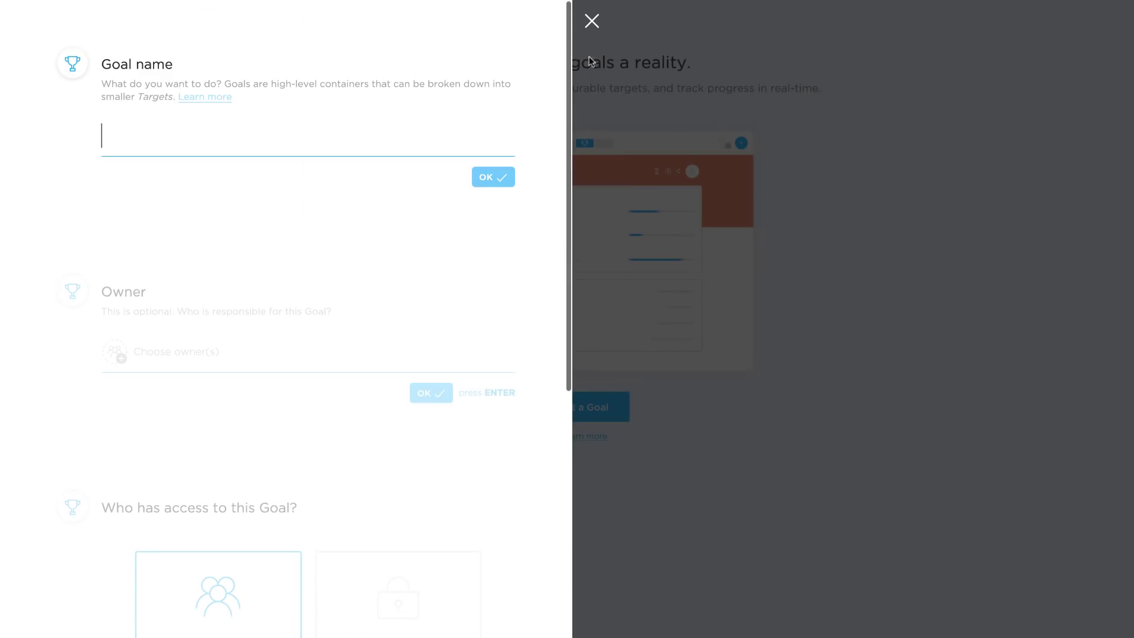
{"action": "left_click", "coordinate": [592, 22]}
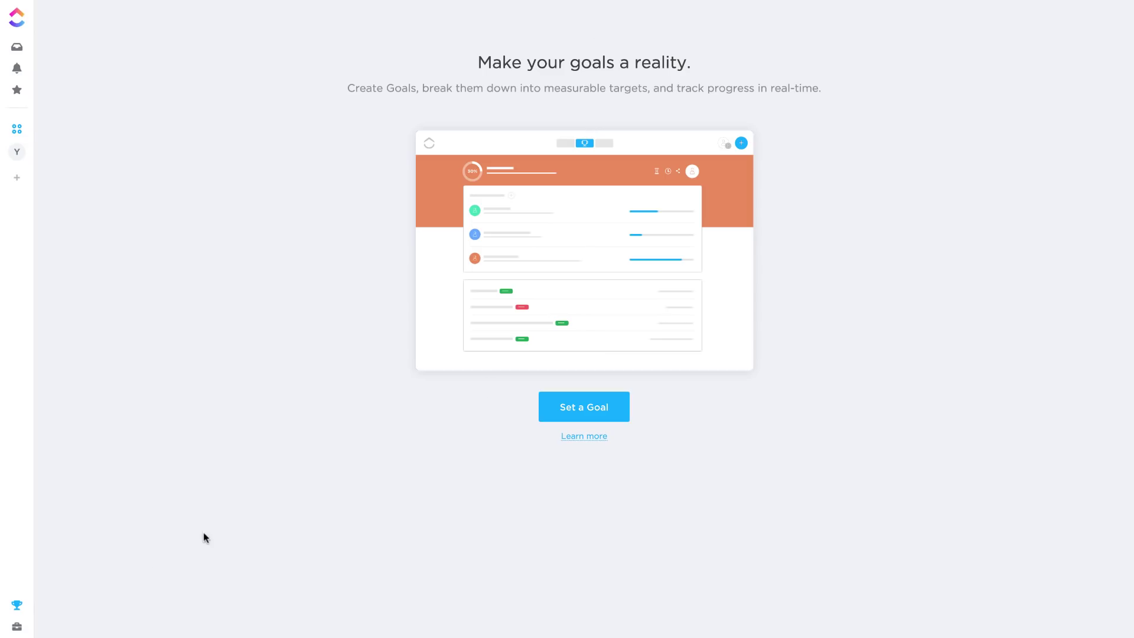
Preview and dismiss the Add portfolio form on Portfolios, then go to Reporting.
{"action": "left_click", "coordinate": [17, 627]}
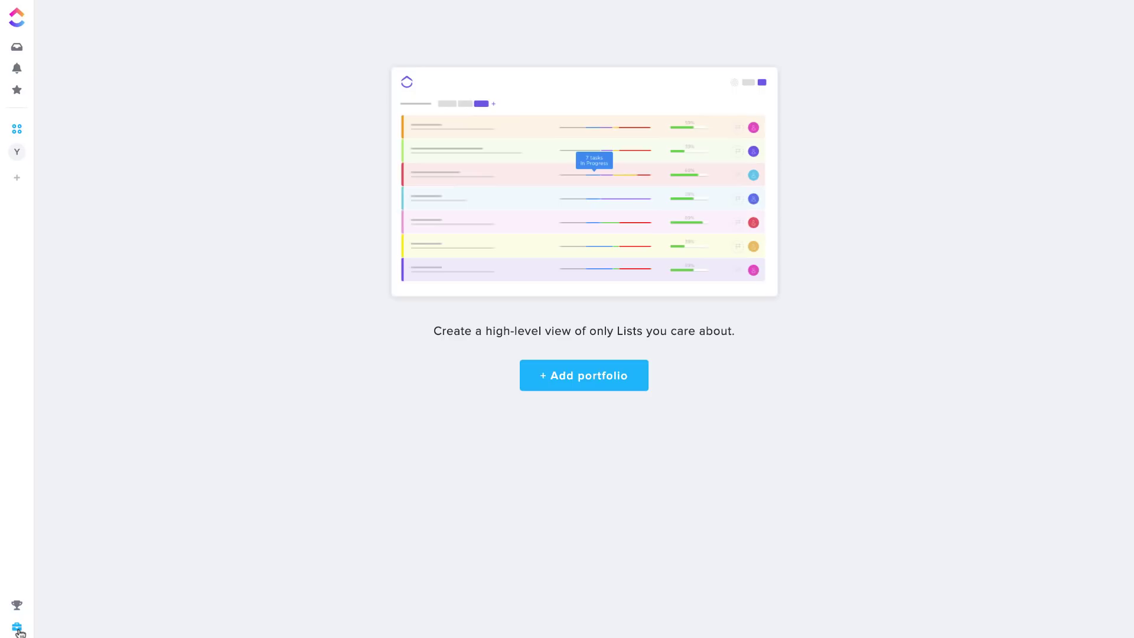
{"action": "left_click", "coordinate": [577, 383]}
{"action": "left_click", "coordinate": [744, 69]}
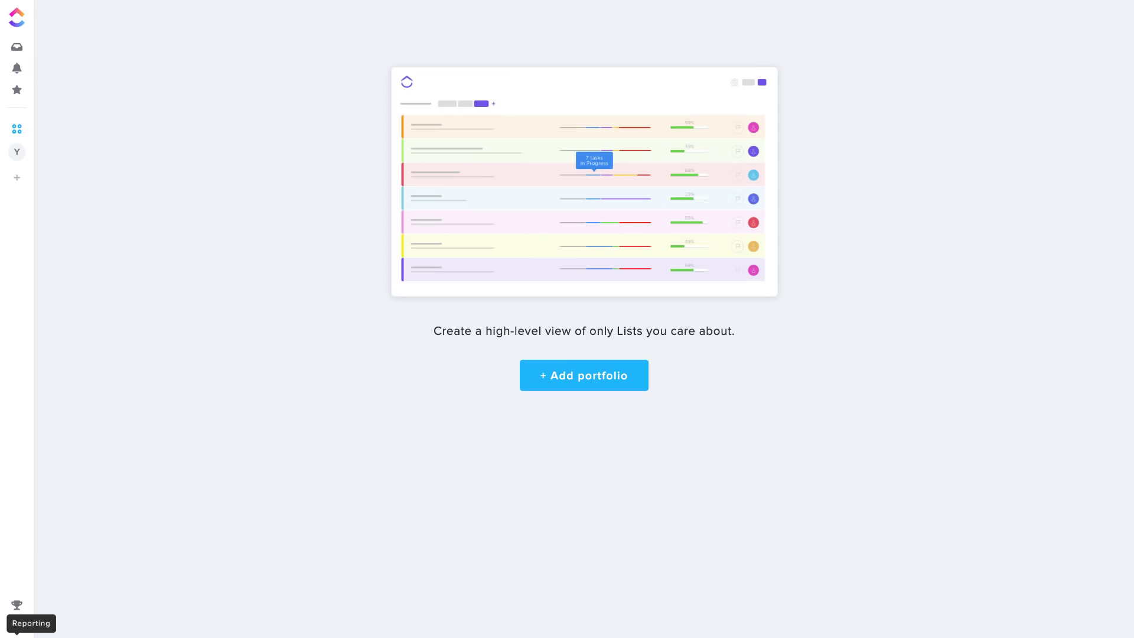
{"action": "left_click", "coordinate": [17, 626]}
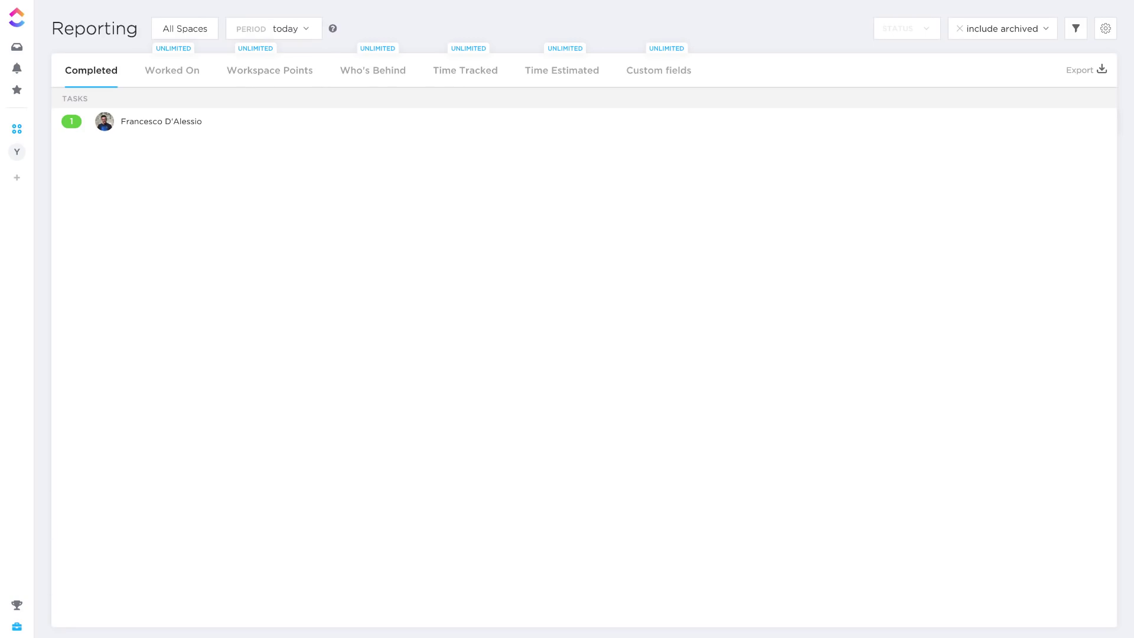
Open Upgrade from the account menu and show monthly pricing: Unlimited $9, Business $19.
{"action": "left_click", "coordinate": [17, 625]}
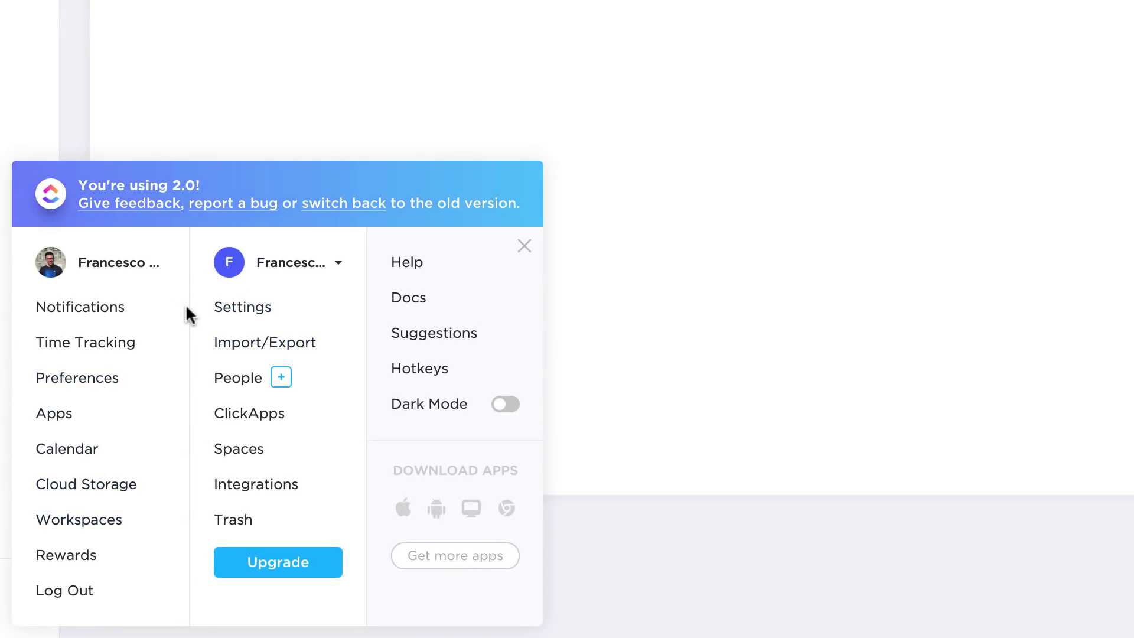
{"action": "left_click", "coordinate": [248, 562]}
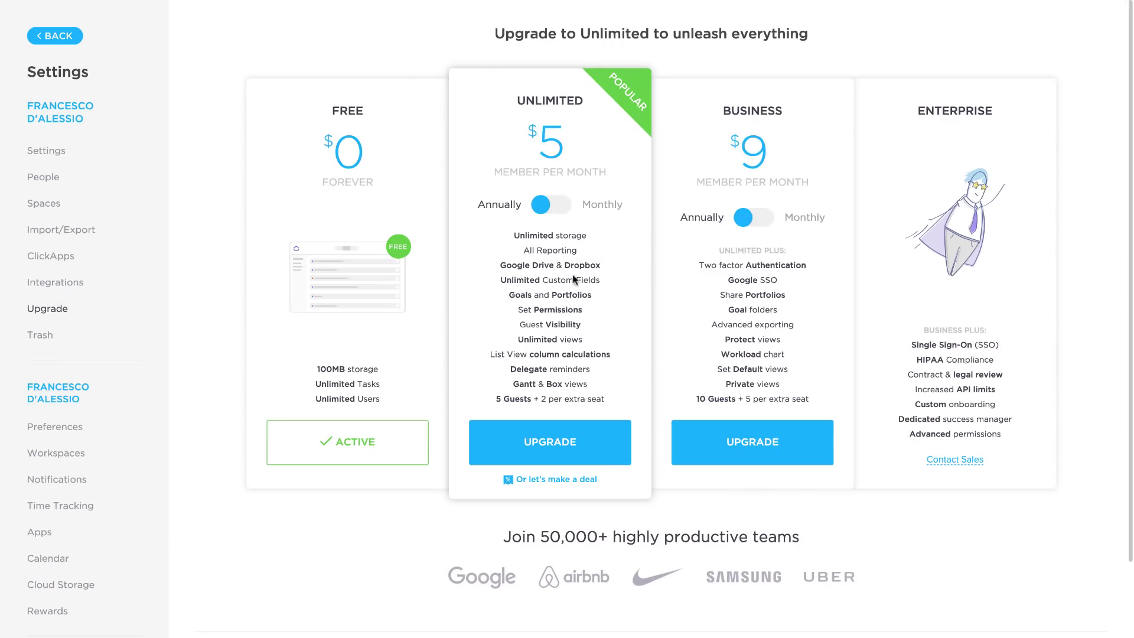
{"action": "left_click", "coordinate": [555, 207]}
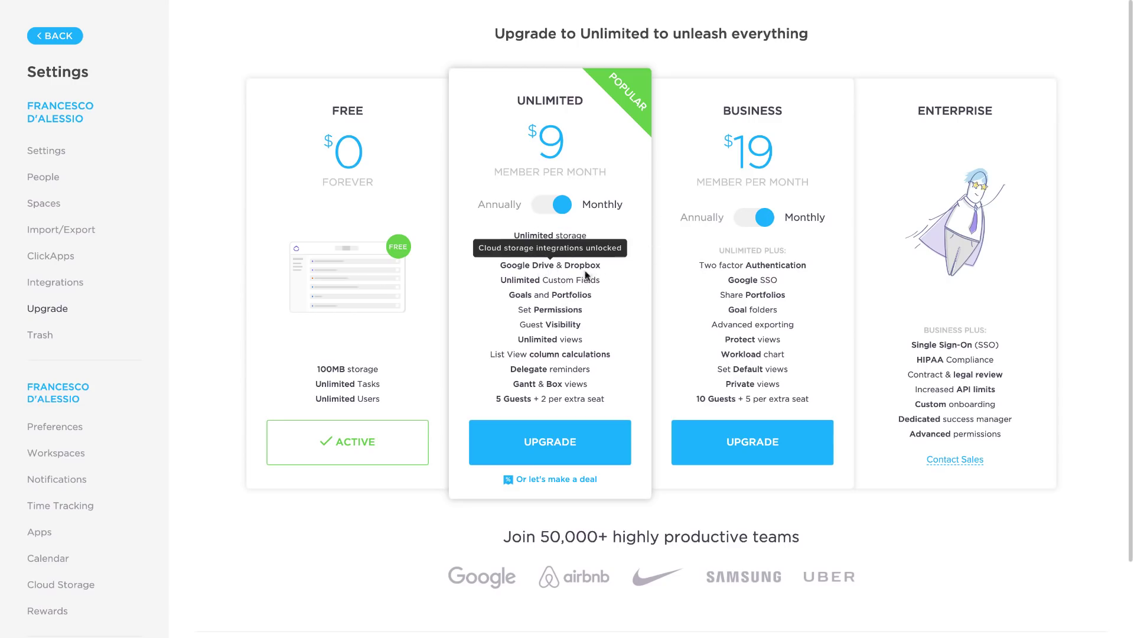
{"action": "mouse_move", "coordinate": [589, 286]}
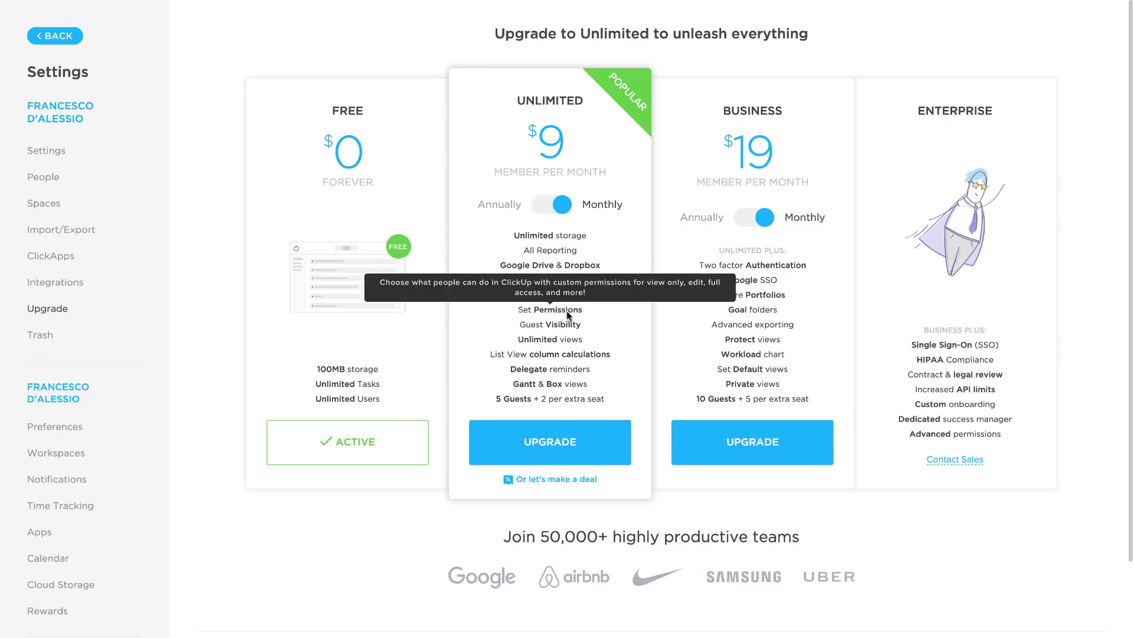
{"action": "mouse_move", "coordinate": [544, 328]}
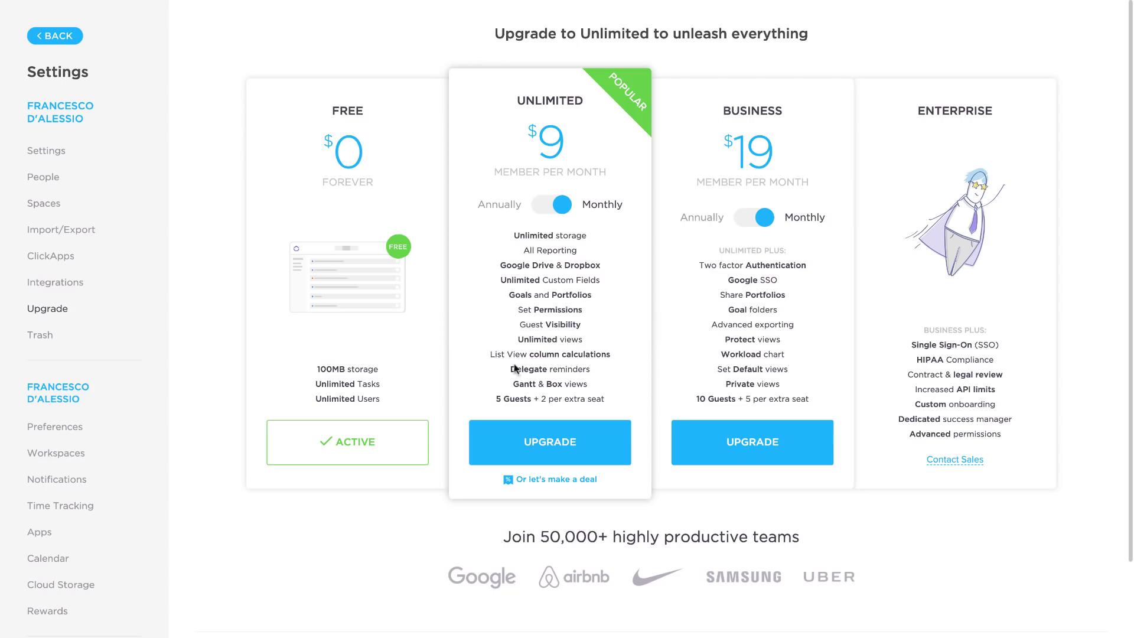
{"action": "mouse_move", "coordinate": [543, 400]}
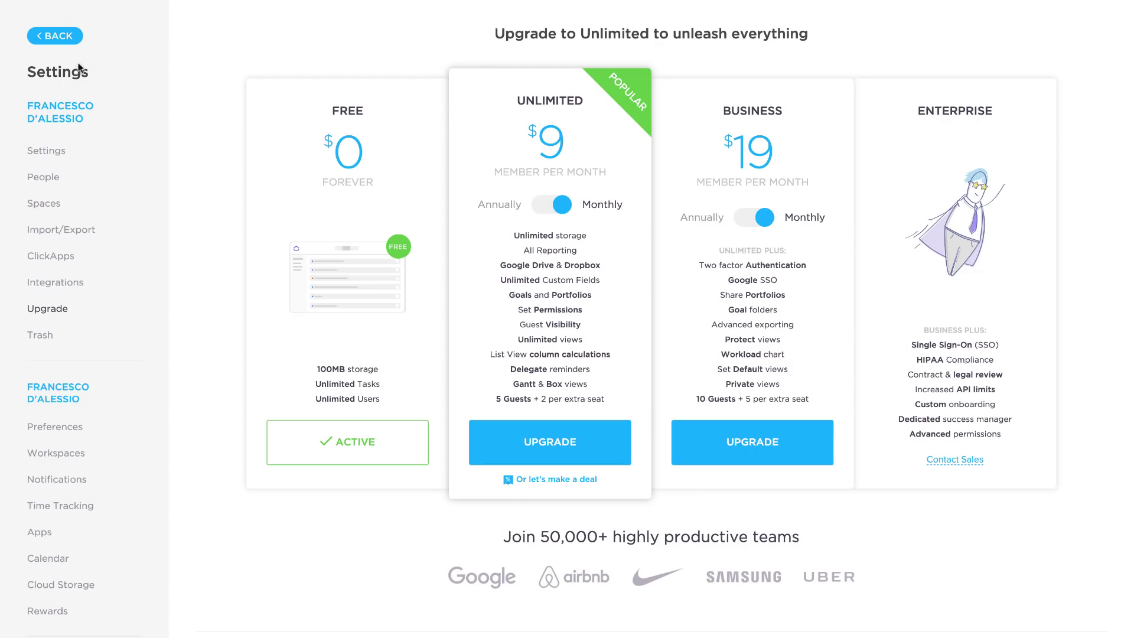
Return to Everything, collapse the sidebar, and check Superhuman Interview on the October 2019 calendar.
{"action": "left_click", "coordinate": [53, 36]}
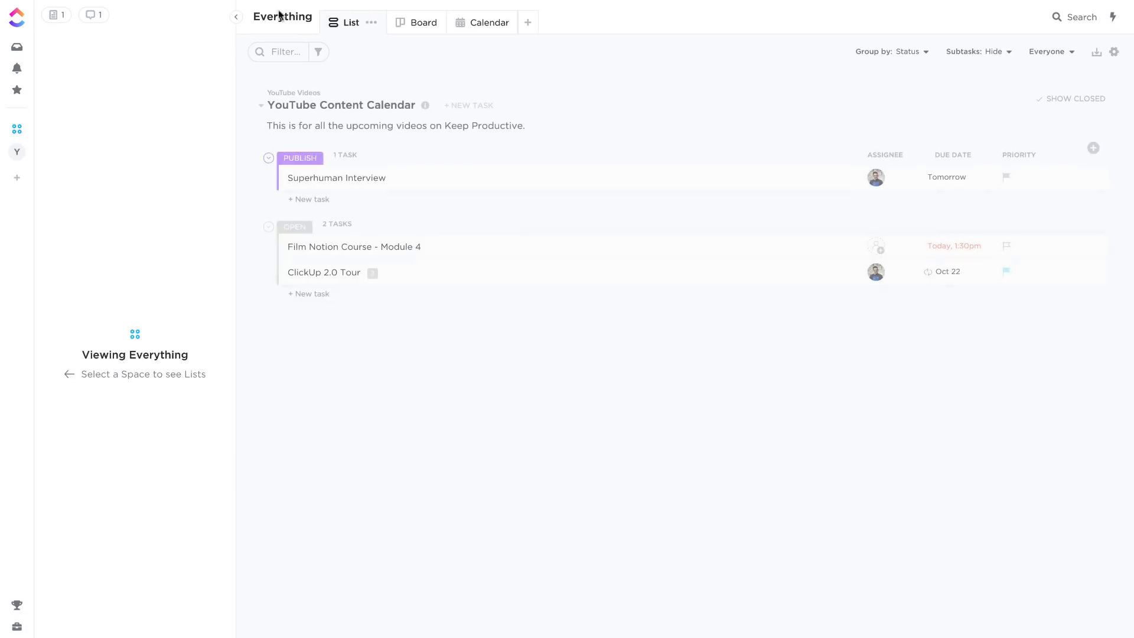
{"action": "left_click", "coordinate": [1068, 23]}
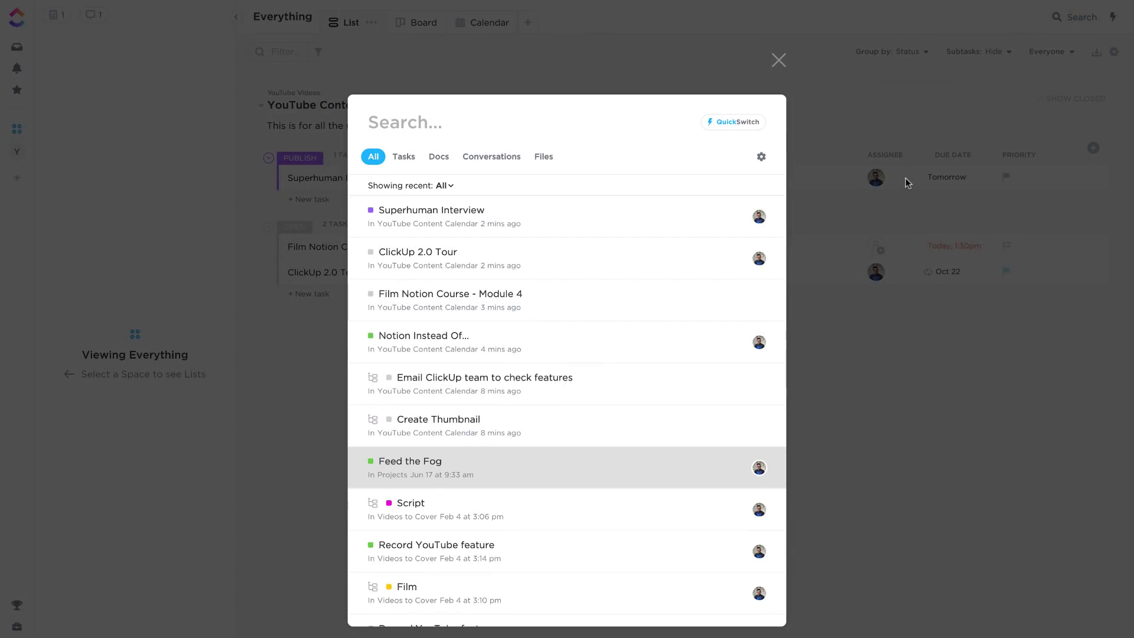
{"action": "left_click", "coordinate": [795, 169]}
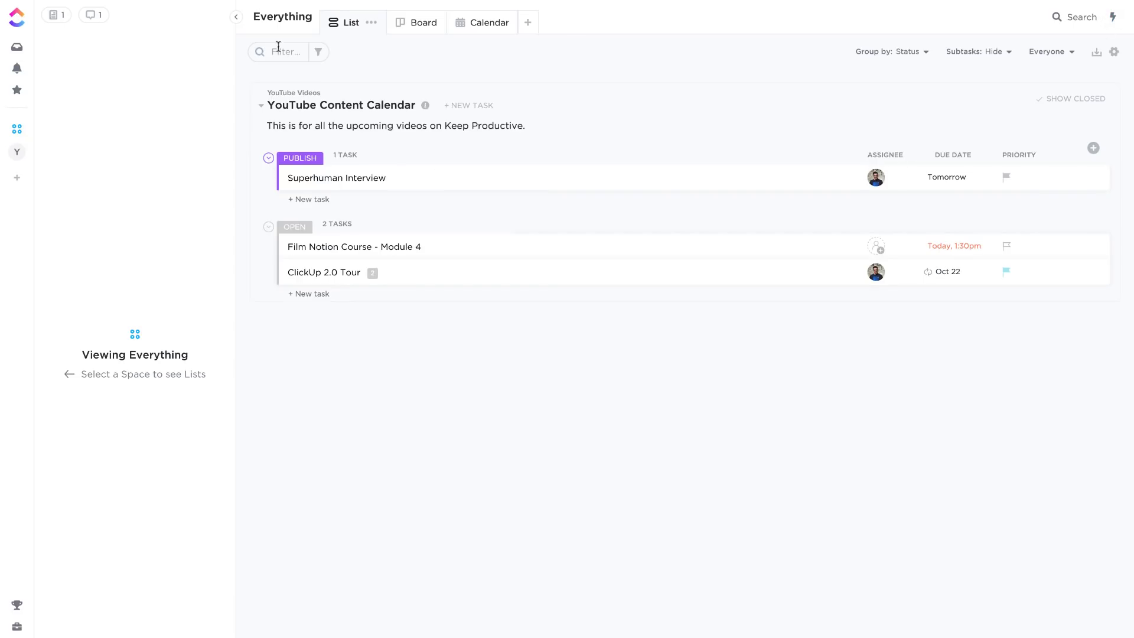
{"action": "left_click", "coordinate": [236, 18]}
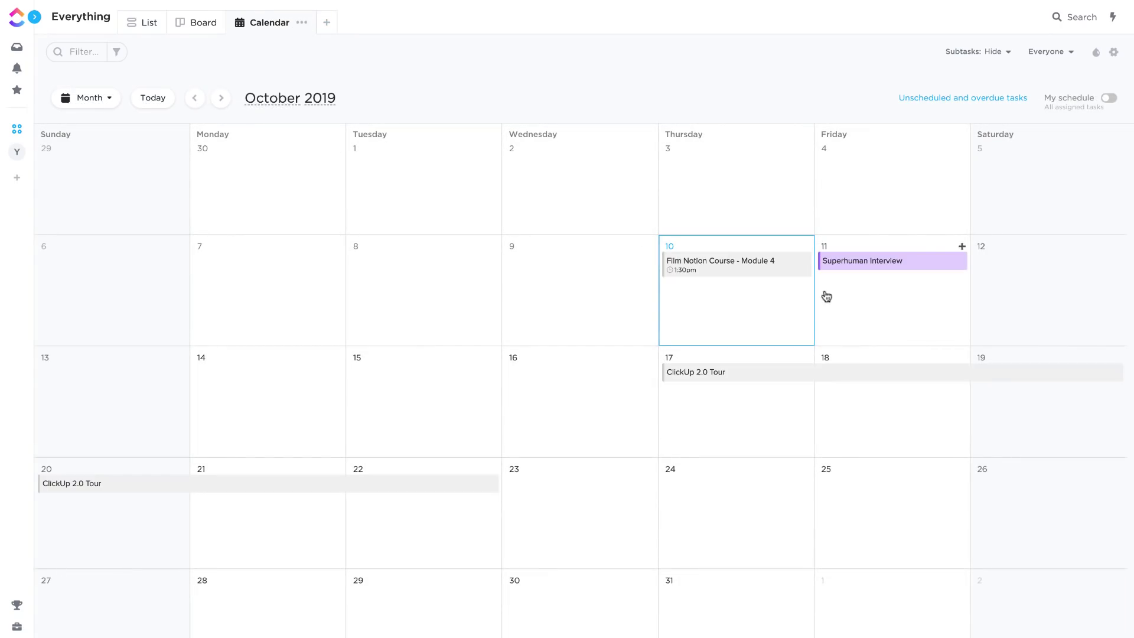
{"action": "left_click", "coordinate": [883, 258]}
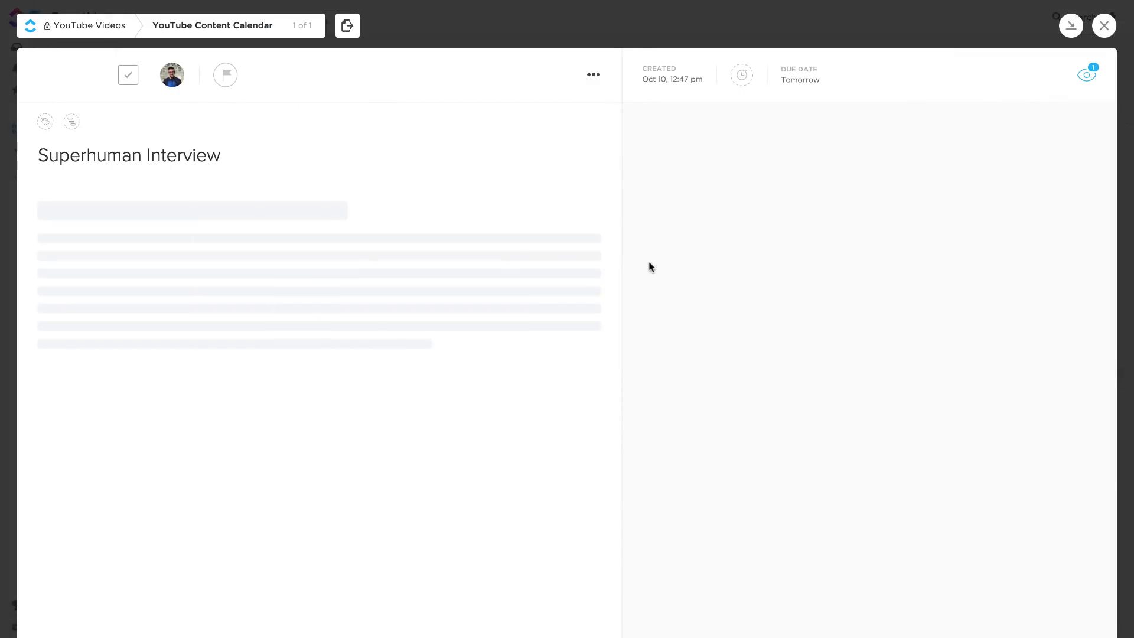
{"action": "left_click", "coordinate": [1102, 27]}
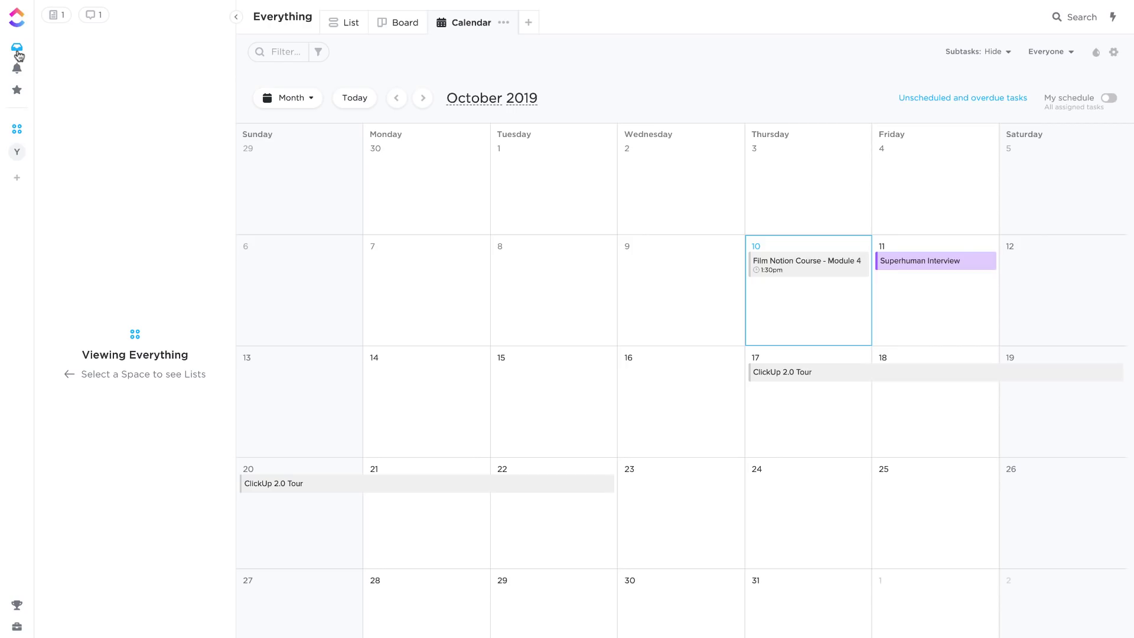
Check Notifications, then browse the Inbox's Next and Done tabs before returning to the empty Inbox.
{"action": "left_click", "coordinate": [16, 68]}
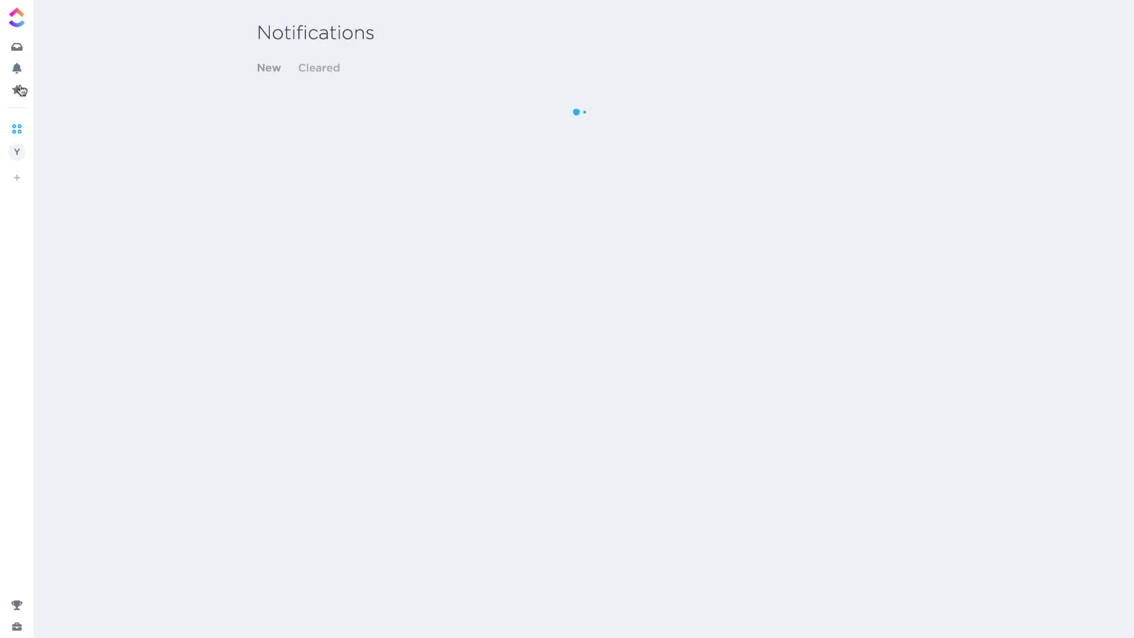
{"action": "mouse_move", "coordinate": [22, 93]}
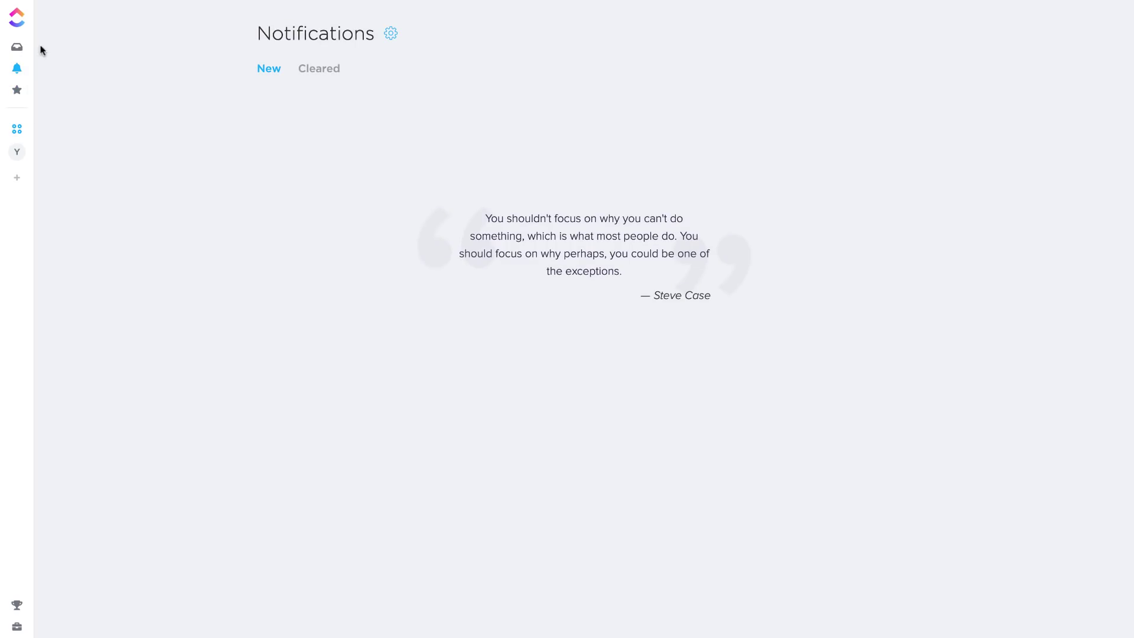
{"action": "left_click", "coordinate": [18, 48]}
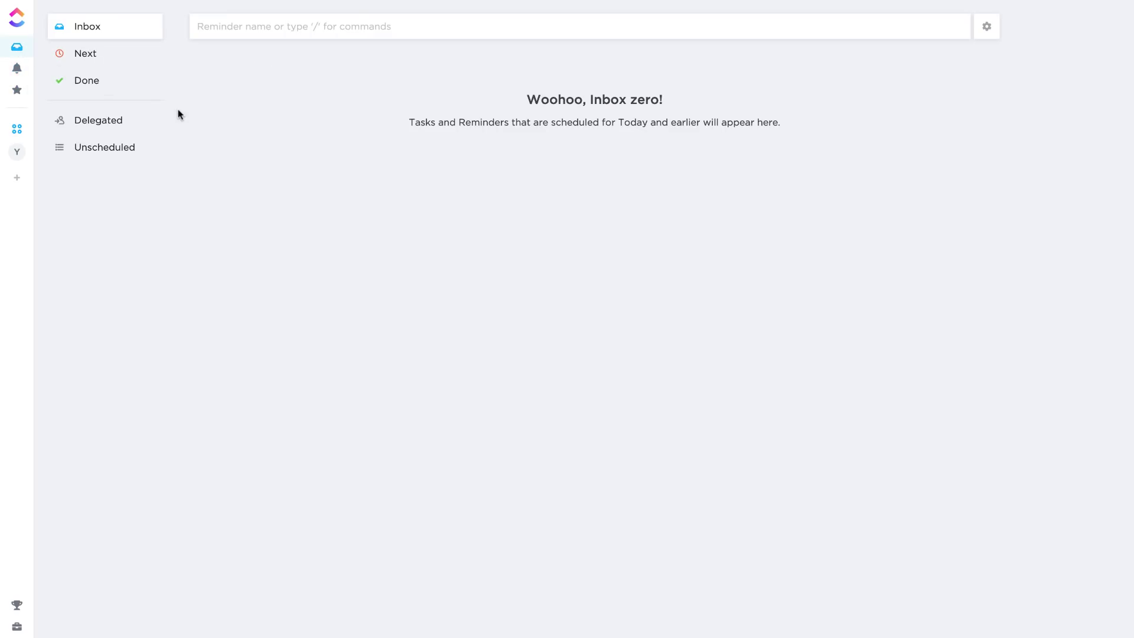
{"action": "left_click", "coordinate": [117, 63]}
{"action": "left_click", "coordinate": [134, 88]}
{"action": "left_click", "coordinate": [124, 64]}
{"action": "left_click", "coordinate": [117, 39]}
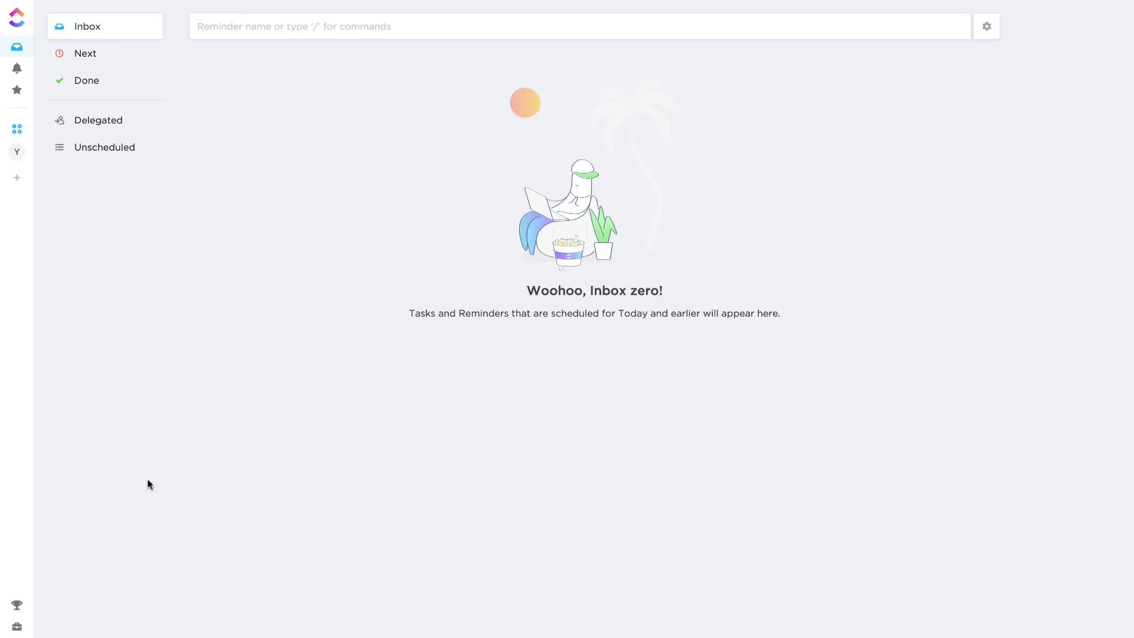